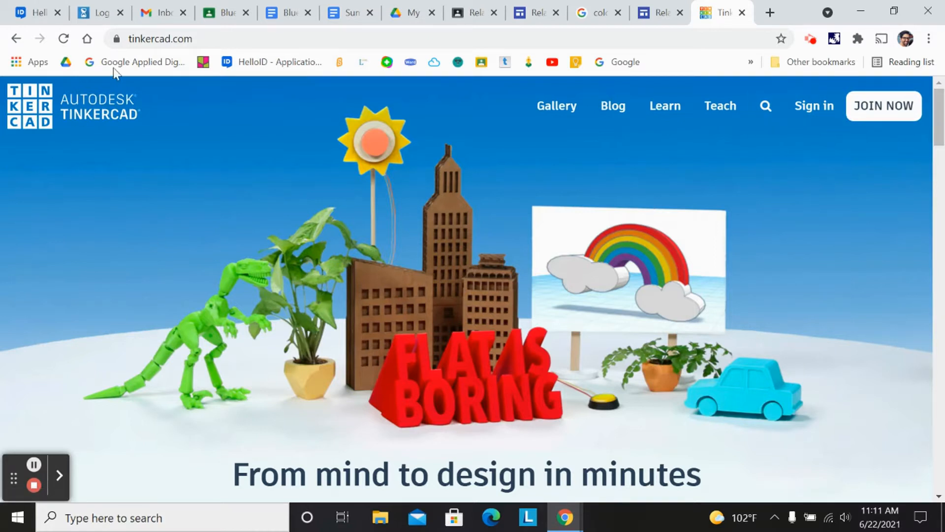
# - Sign in to Tinkercad using the Sign in with Google option and the chosen Google account
pyautogui.click(815, 109)
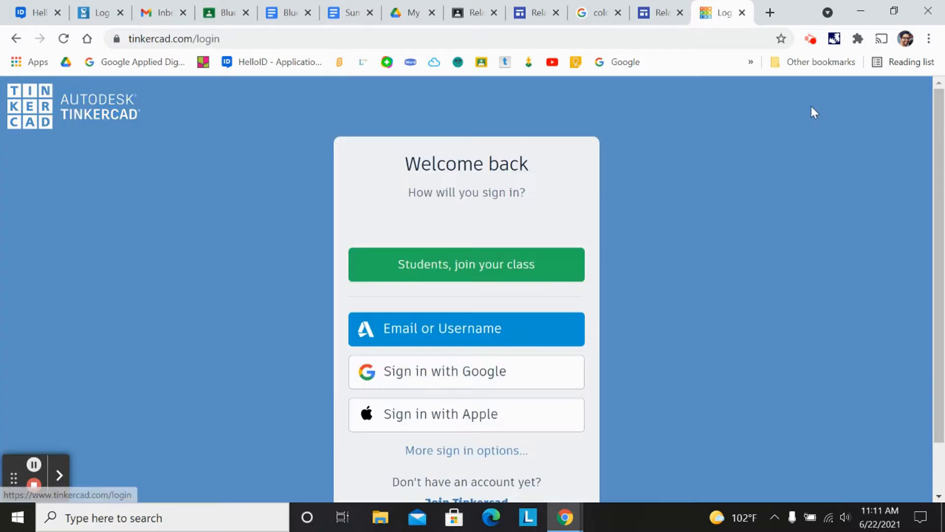
pyautogui.click(431, 376)
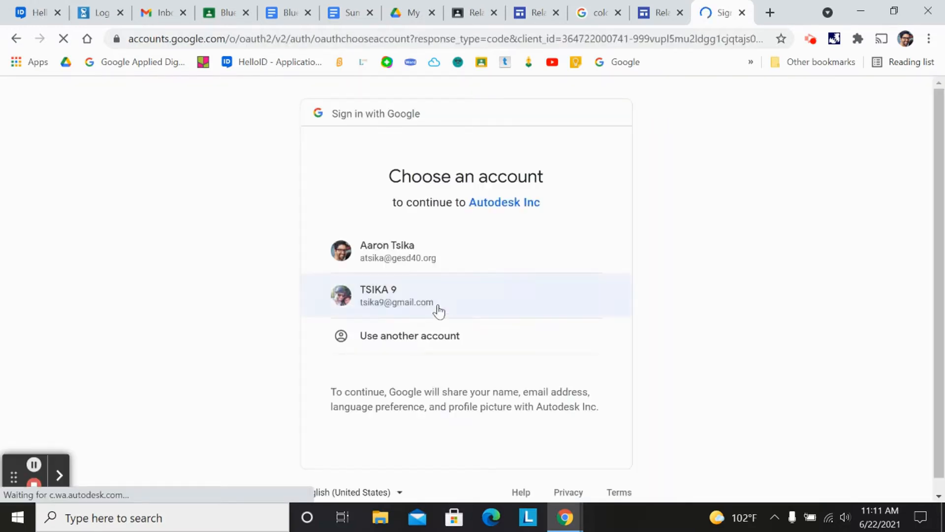
pyautogui.click(418, 260)
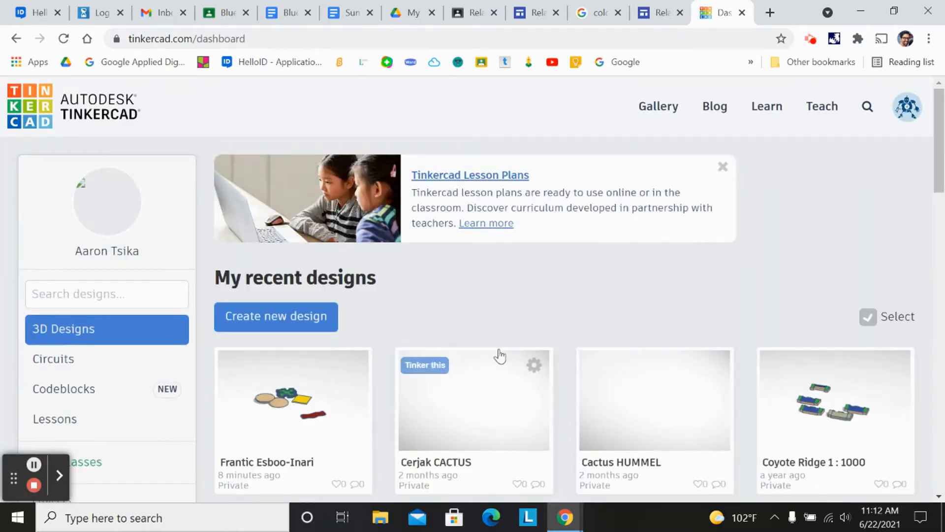
# - Browse the recent designs listed on the dashboard
pyautogui.scroll(-3, 498, 353)
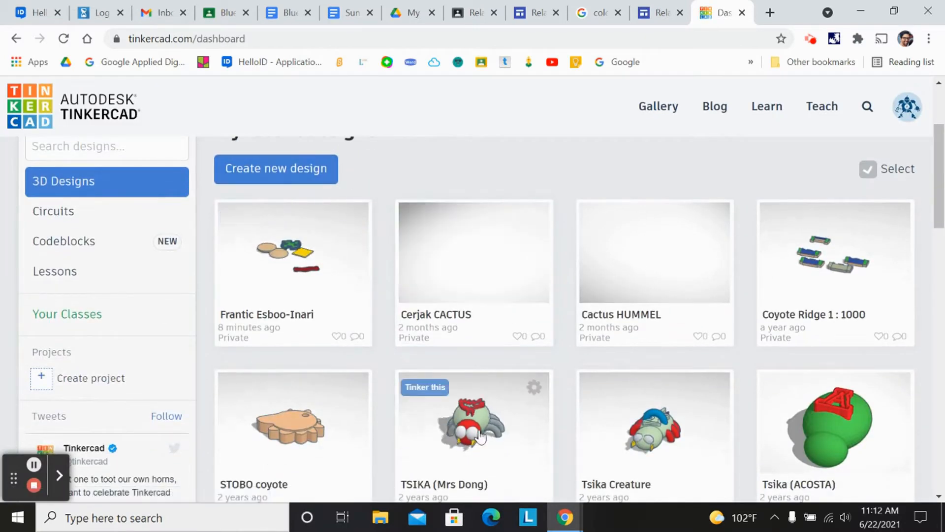
pyautogui.scroll(-7, 481, 415)
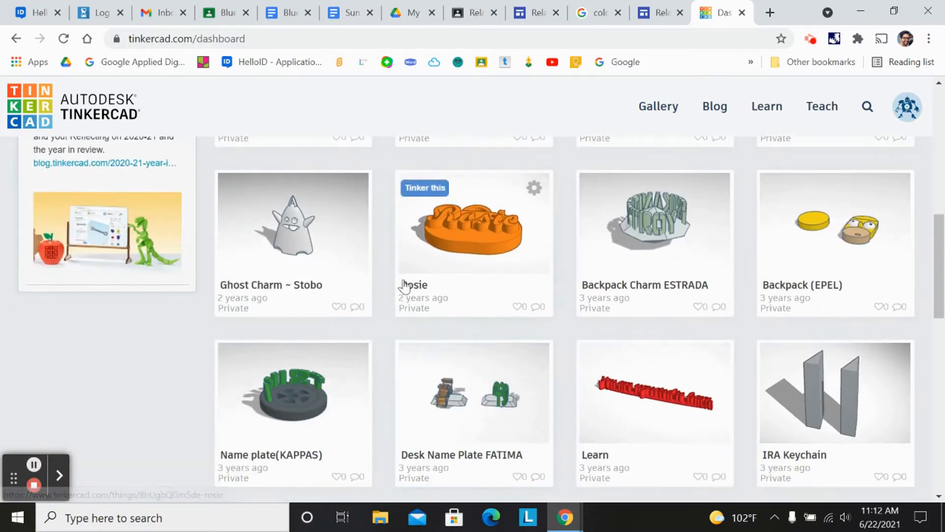
pyautogui.scroll(-2, 645, 330)
pyautogui.scroll(-8, 566, 368)
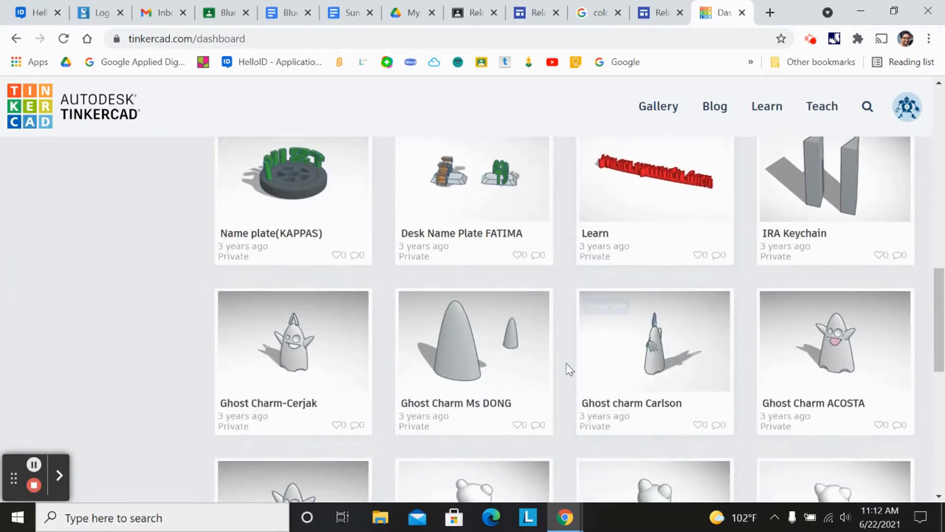
pyautogui.scroll(7, 611, 402)
pyautogui.scroll(6, 607, 394)
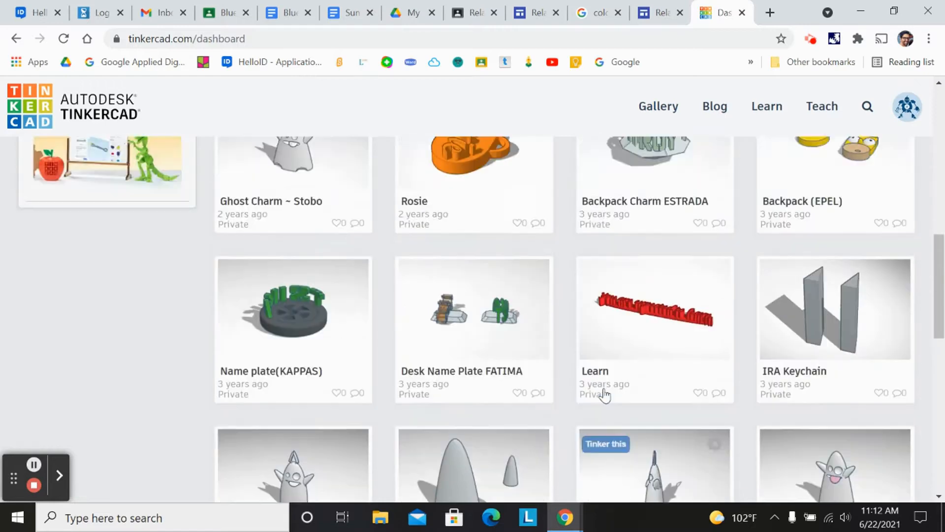
pyautogui.scroll(7, 629, 331)
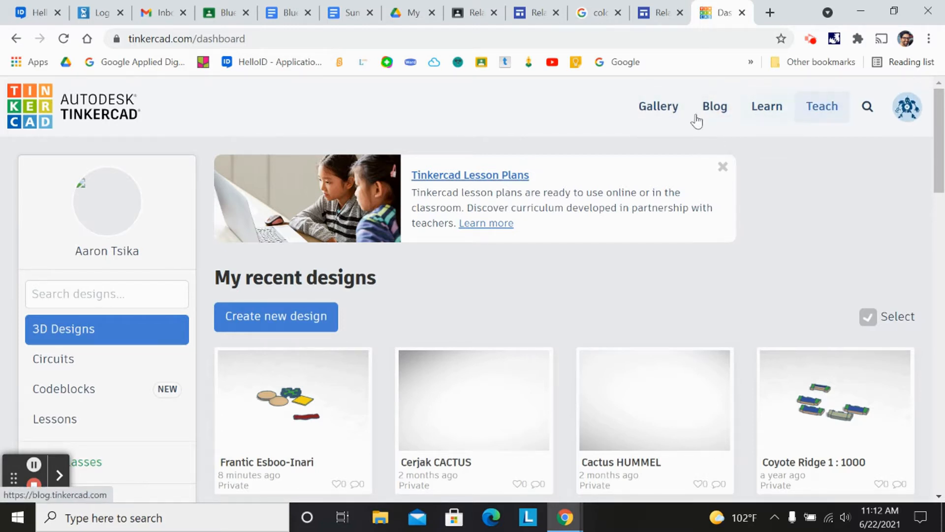
# - Open the Learn page and browse the Starters section
pyautogui.click(766, 107)
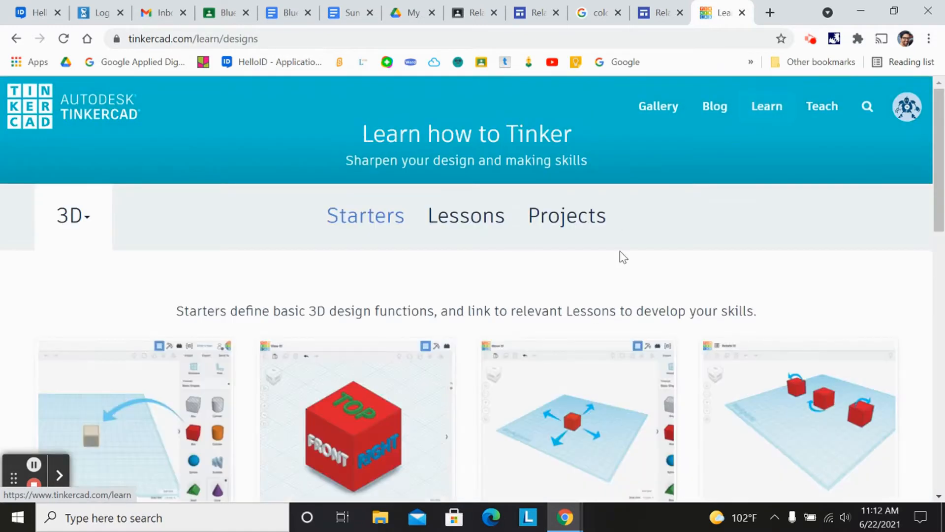
pyautogui.scroll(-2, 618, 266)
pyautogui.scroll(-2, 613, 274)
pyautogui.scroll(-4, 594, 282)
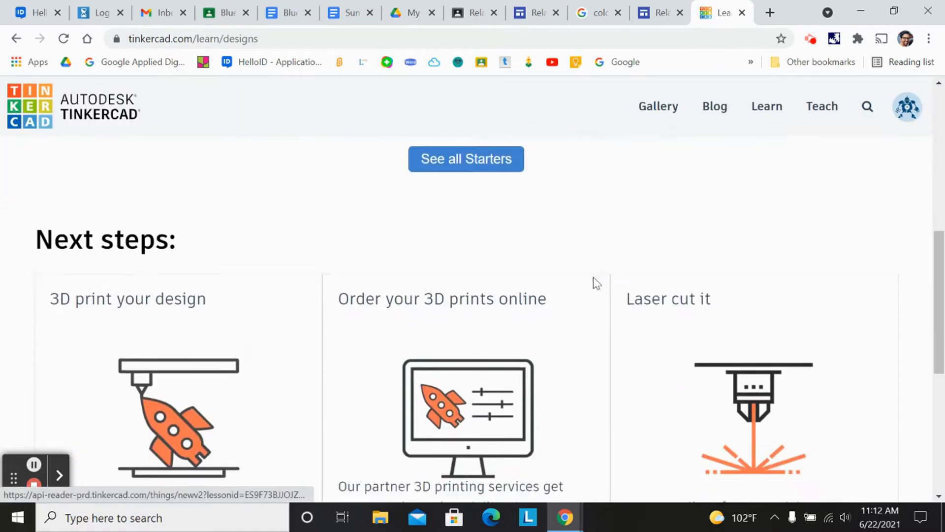
pyautogui.scroll(6, 601, 275)
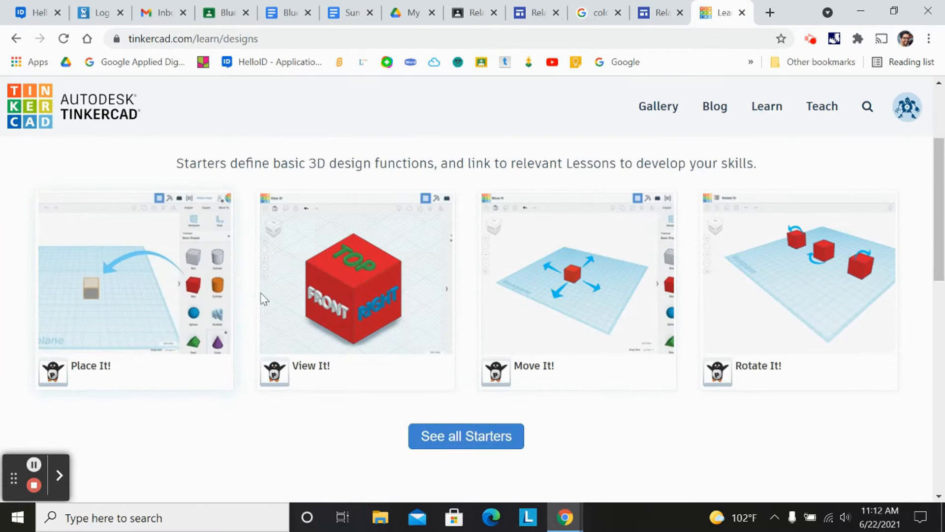
pyautogui.scroll(-6, 456, 309)
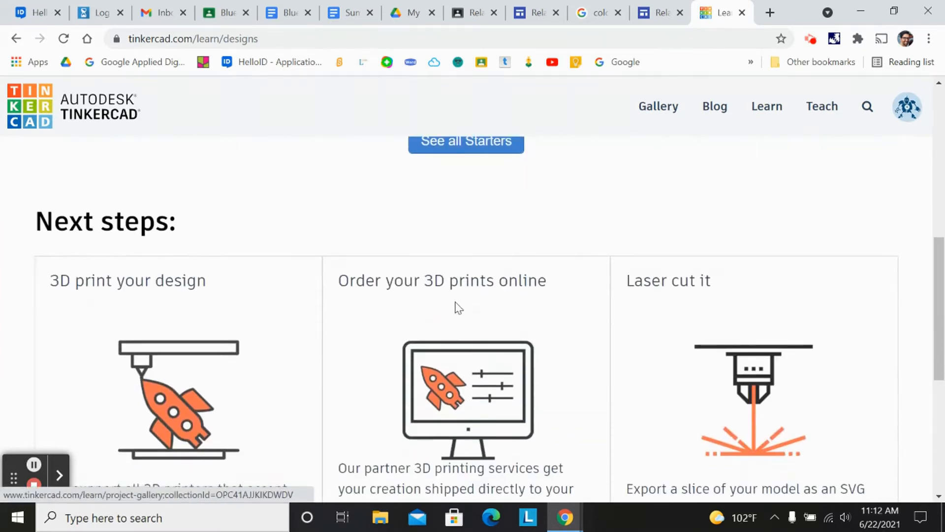
pyautogui.scroll(6, 541, 246)
pyautogui.scroll(-6, 586, 404)
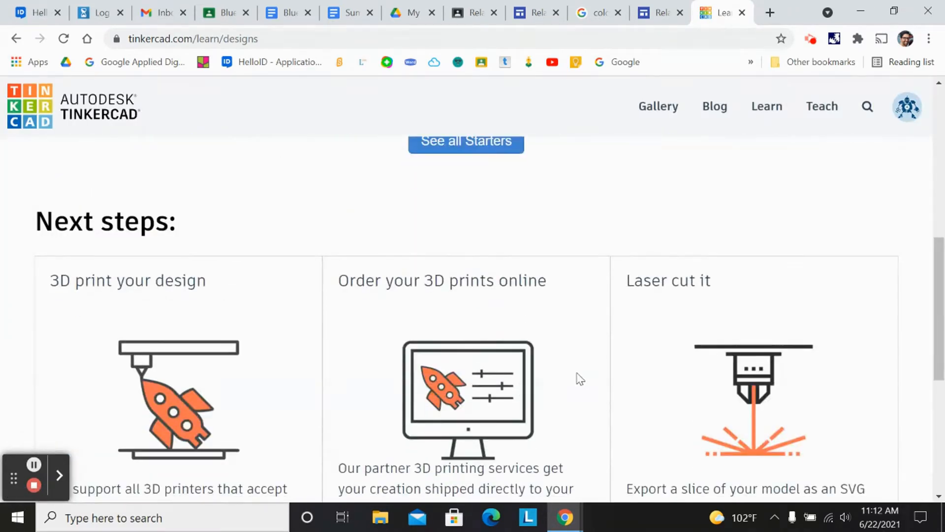
pyautogui.scroll(-5, 560, 380)
pyautogui.scroll(10, 559, 375)
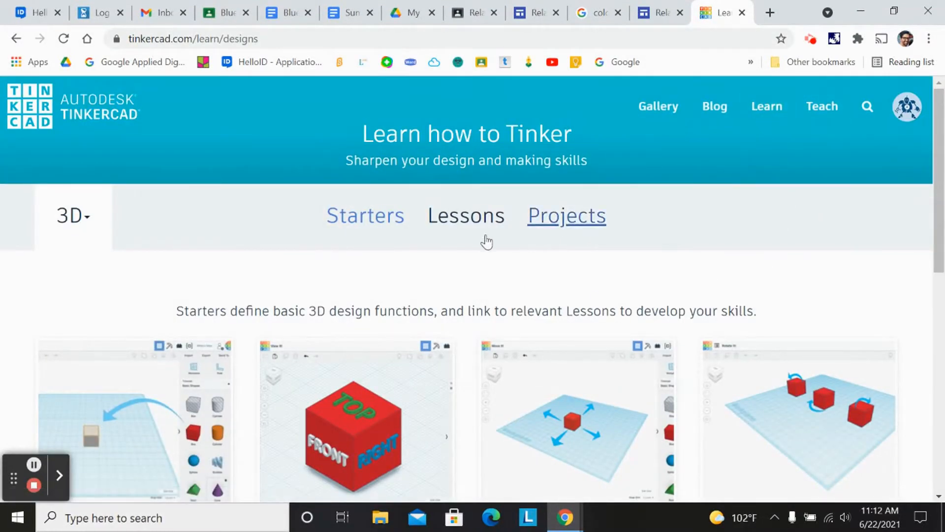
# - Switch to the Lessons section of the Learn page and browse it
pyautogui.click(451, 228)
pyautogui.scroll(-5, 272, 283)
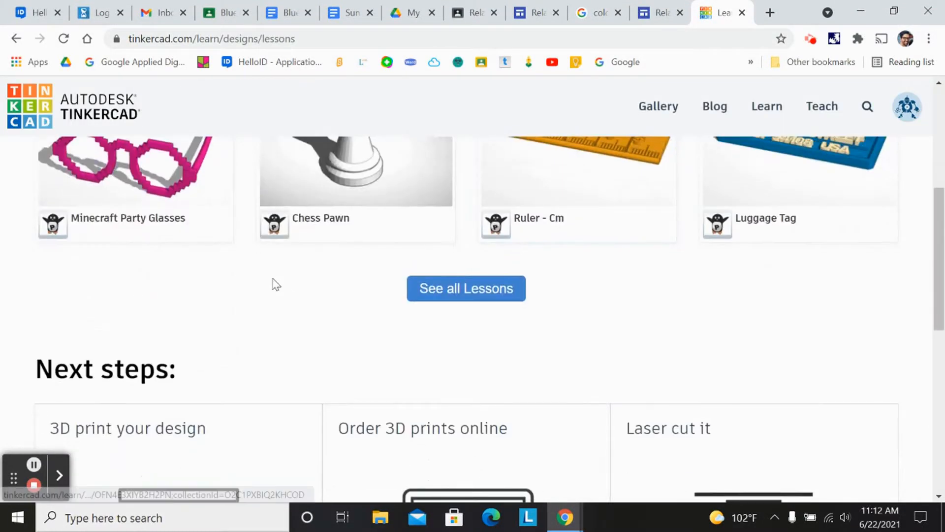
pyautogui.scroll(-10, 688, 273)
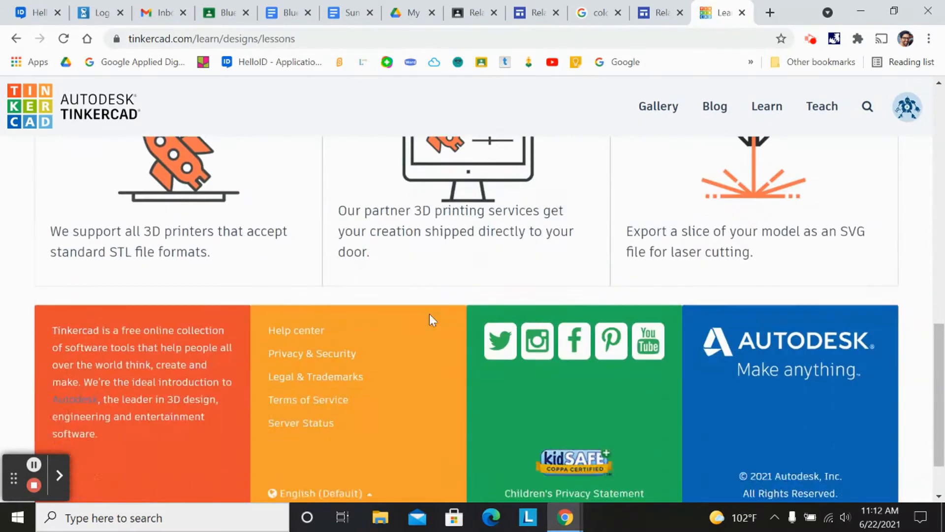
pyautogui.scroll(15, 432, 307)
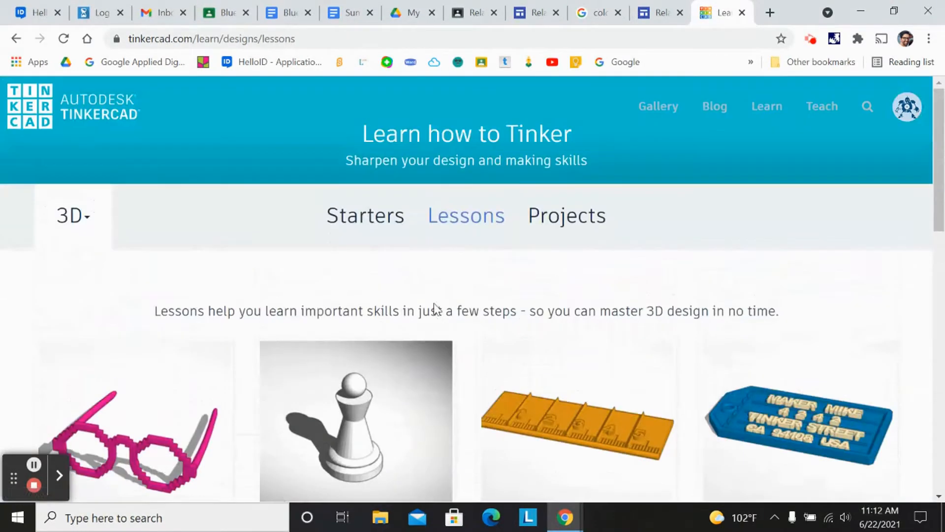
# - Switch to the Projects section of the Learn page and browse it
pyautogui.click(560, 219)
pyautogui.scroll(-5, 483, 350)
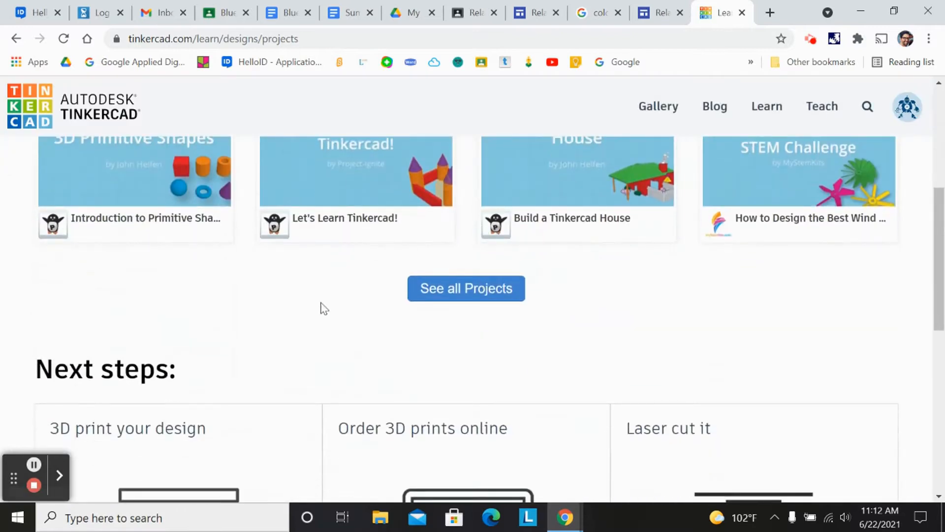
pyautogui.scroll(-4, 460, 352)
pyautogui.scroll(6, 462, 347)
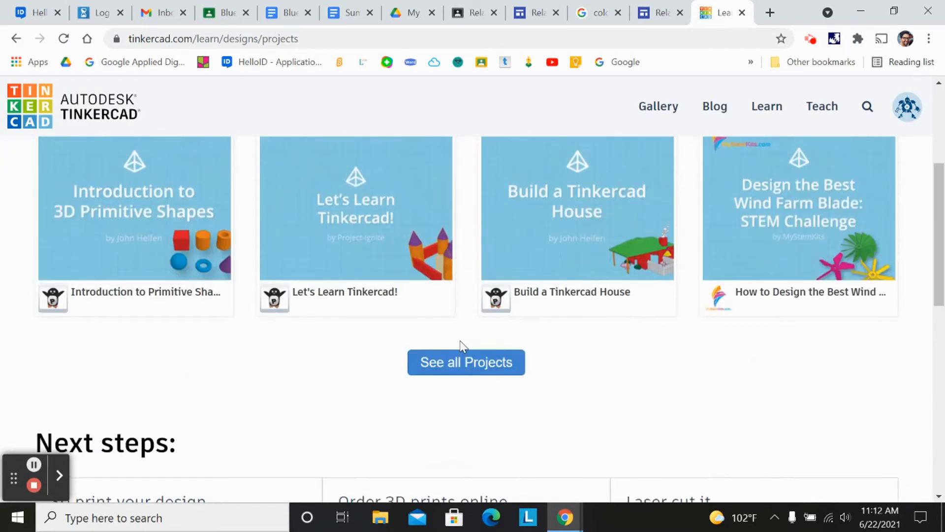
pyautogui.scroll(-10, 463, 347)
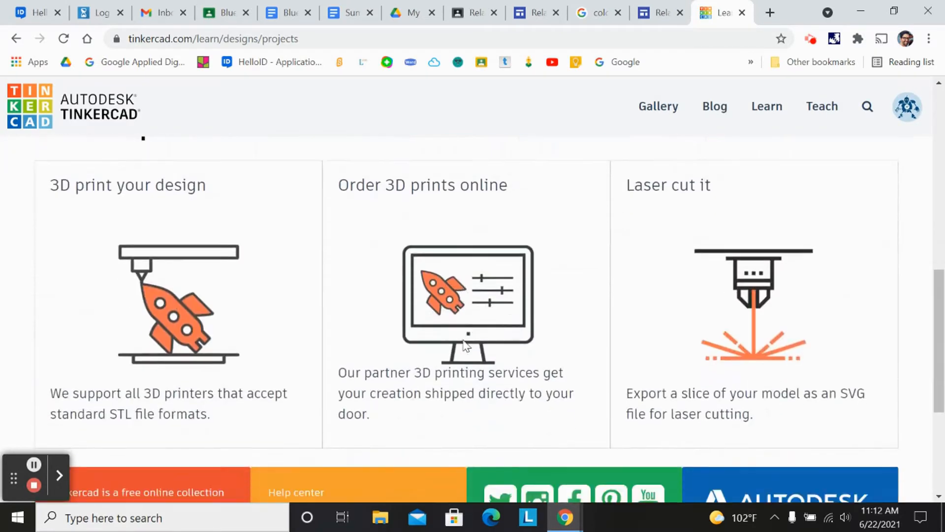
pyautogui.scroll(15, 465, 343)
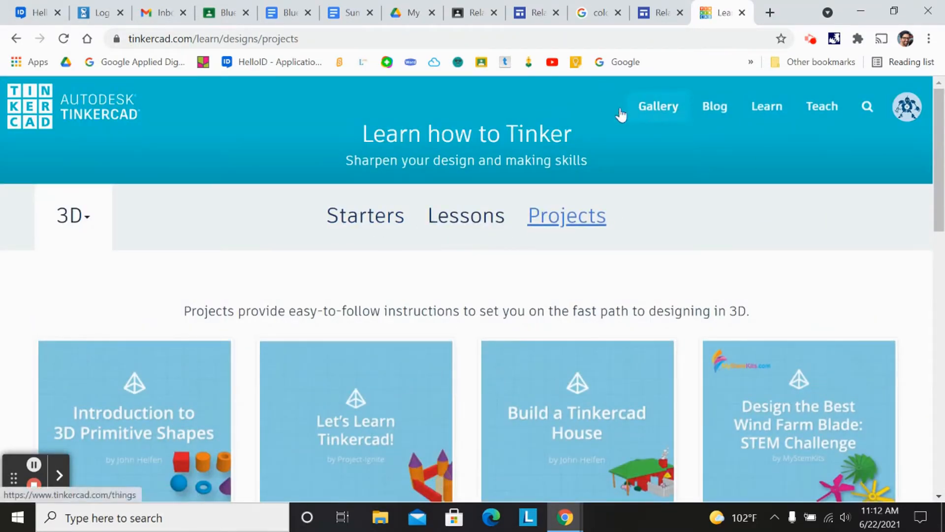
# - Return to the dashboard and create a new 3D design
pyautogui.click(50, 109)
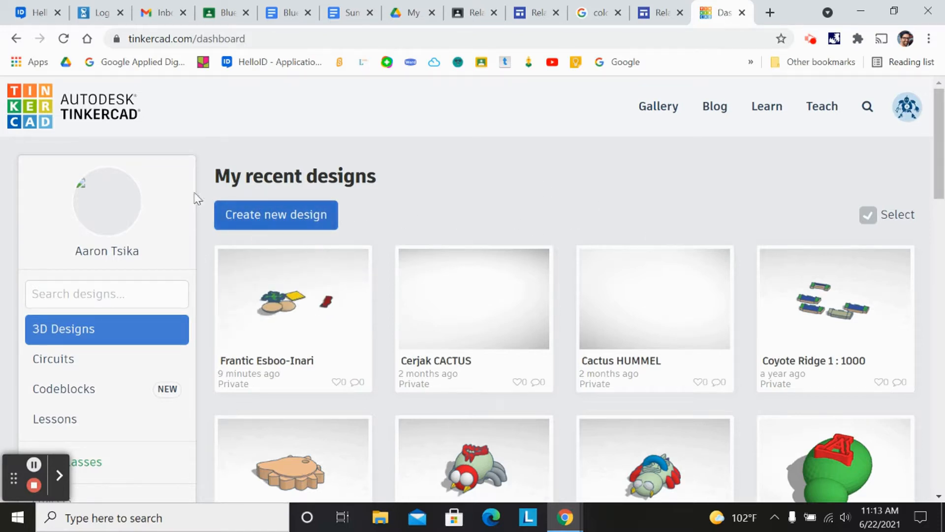
pyautogui.click(276, 219)
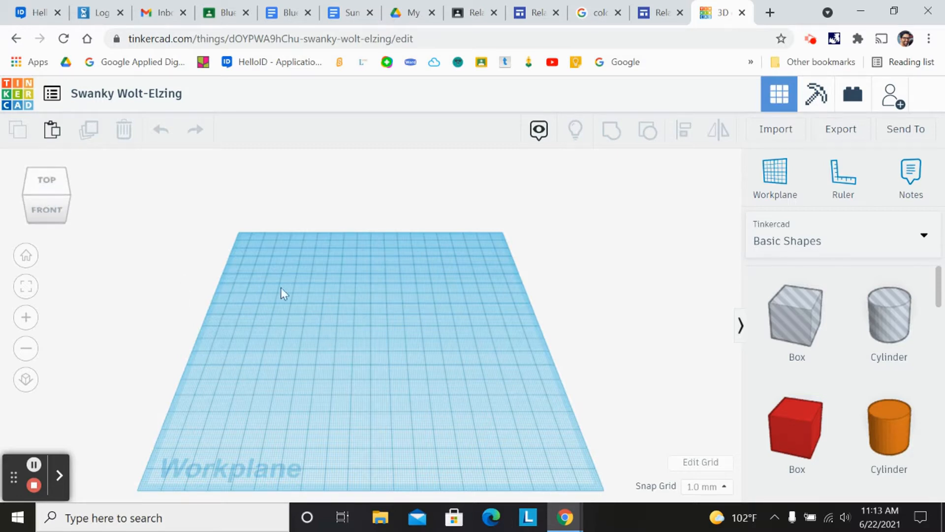
# - Explore the workplane by orbiting with the view cube and zooming in and out
pyautogui.moveTo(43, 209)
pyautogui.mouseDown()
pyautogui.moveTo(57, 217)
pyautogui.moveTo(47, 208)
pyautogui.mouseUp()
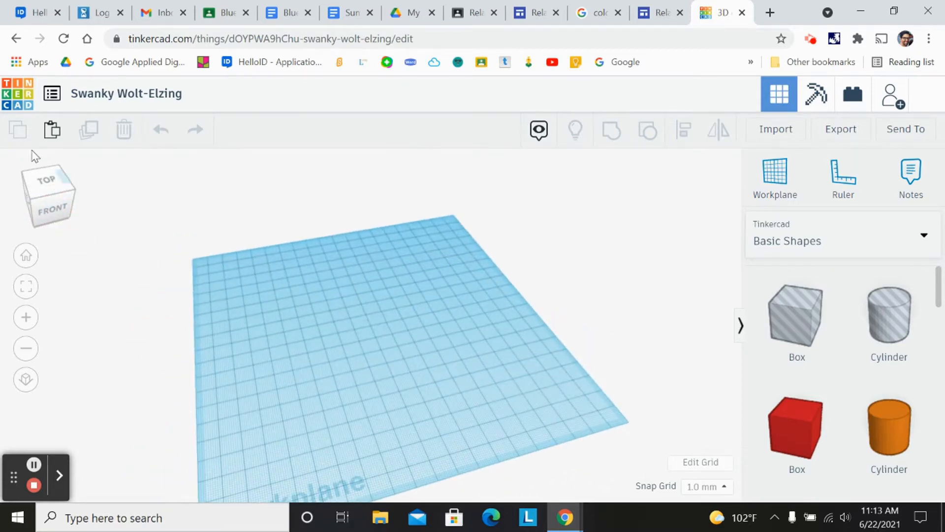
pyautogui.click(46, 193)
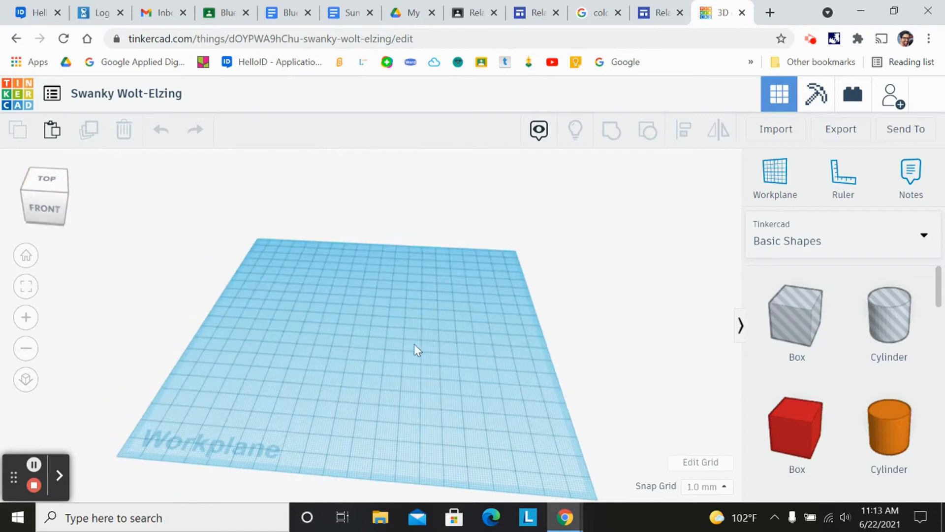
pyautogui.scroll(5, 404, 345)
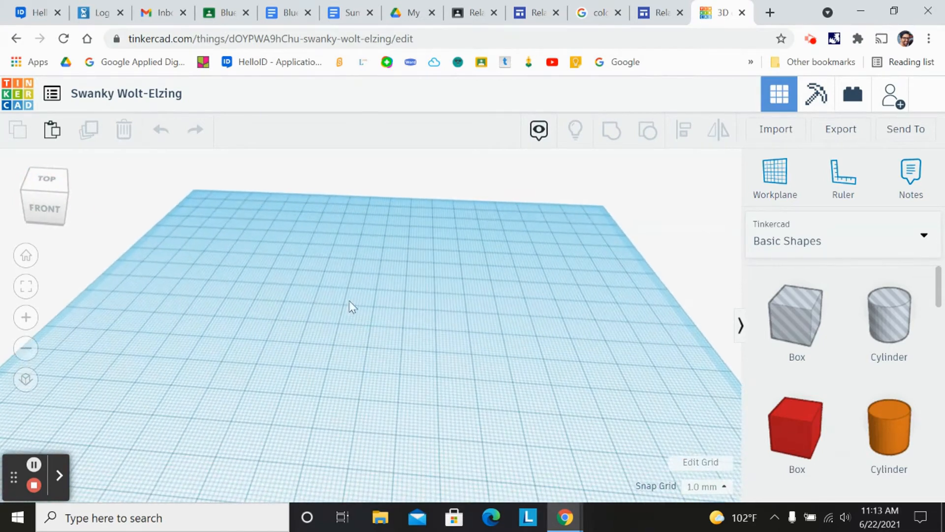
pyautogui.click(57, 209)
pyautogui.moveTo(58, 205); pyautogui.dragTo(74, 205)
pyautogui.scroll(-2, 246, 273)
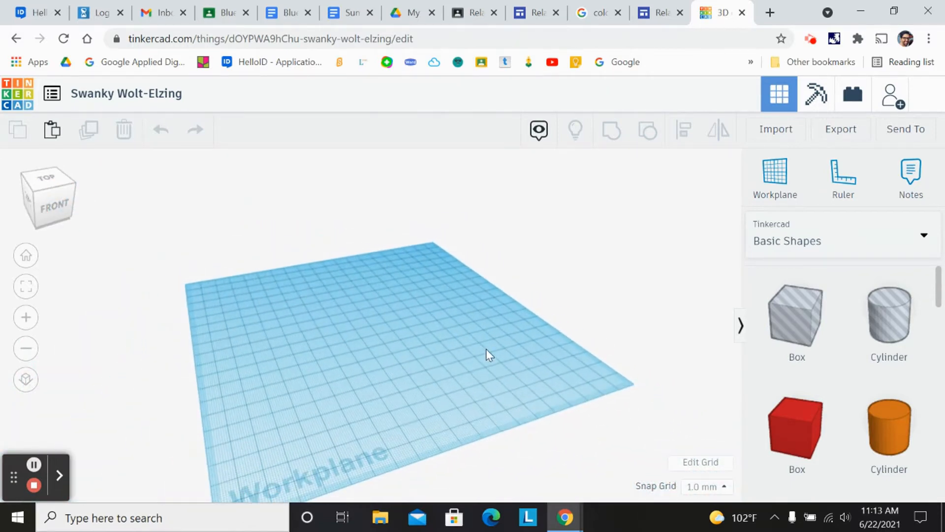
pyautogui.moveTo(55, 202); pyautogui.dragTo(55, 207)
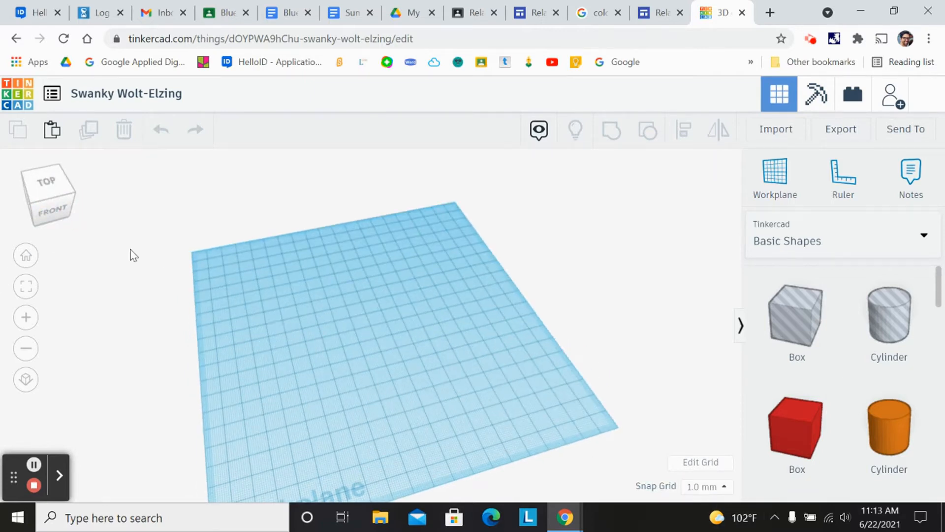
pyautogui.click(55, 205)
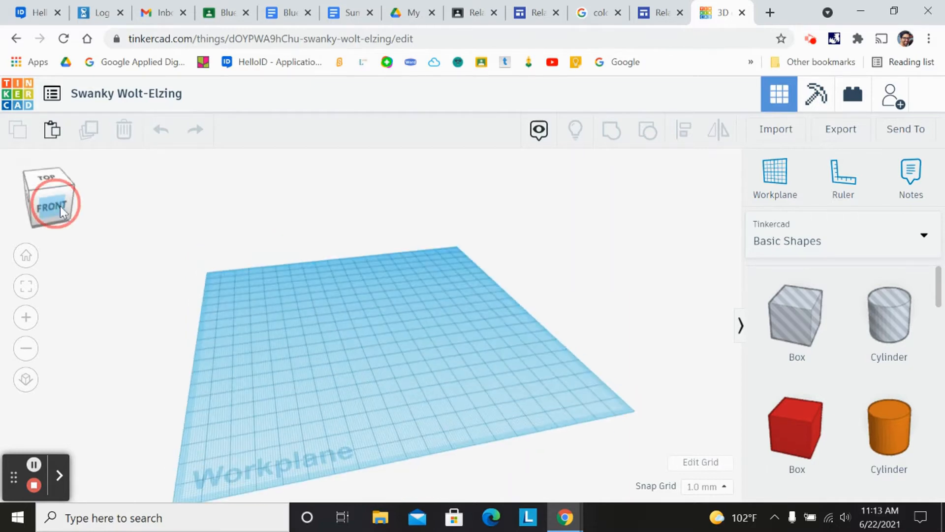
pyautogui.scroll(2, 345, 393)
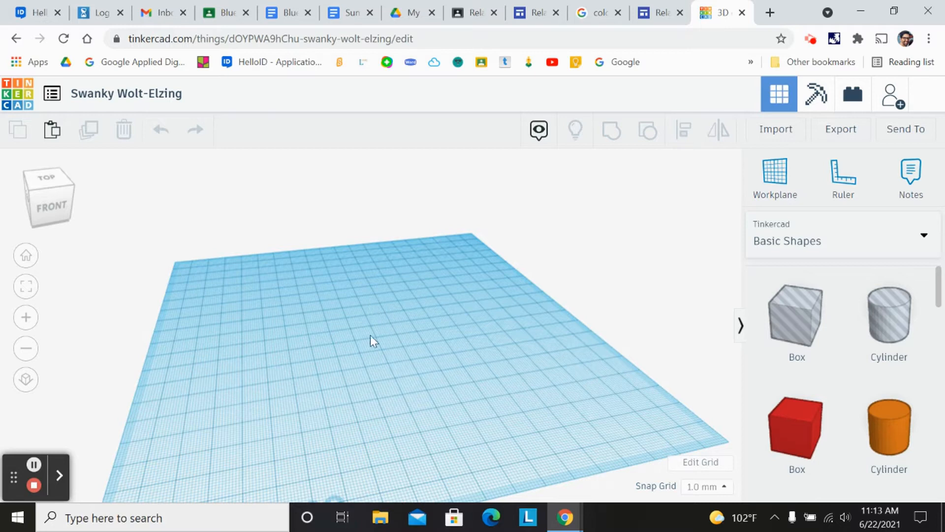
# - Place a red box on the workplane and delete it
pyautogui.moveTo(781, 424); pyautogui.dragTo(375, 346)
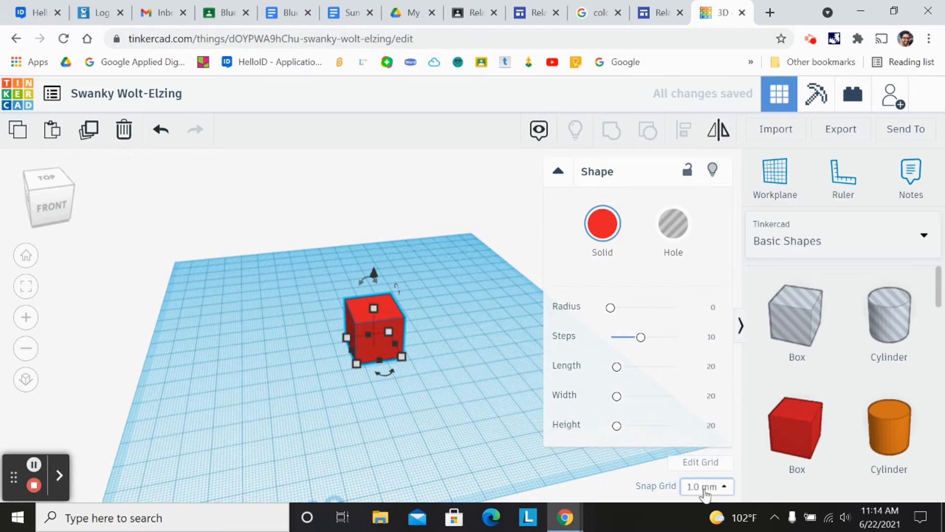
pyautogui.moveTo(356, 368)
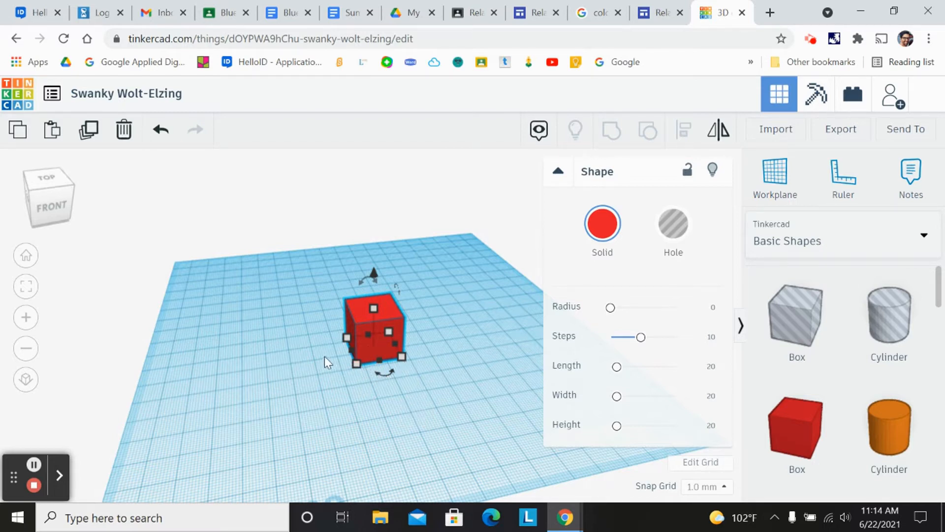
pyautogui.scroll(2, 328, 355)
pyautogui.scroll(1, 331, 352)
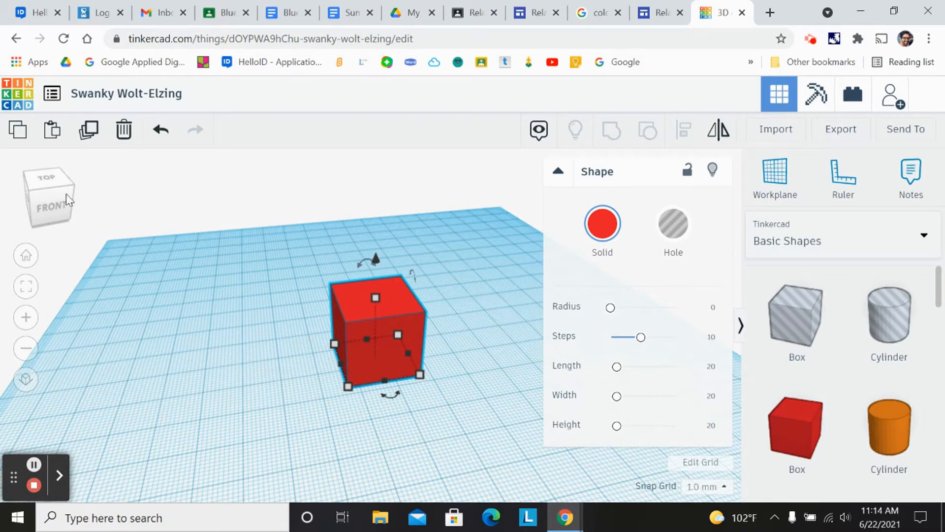
pyautogui.click(124, 129)
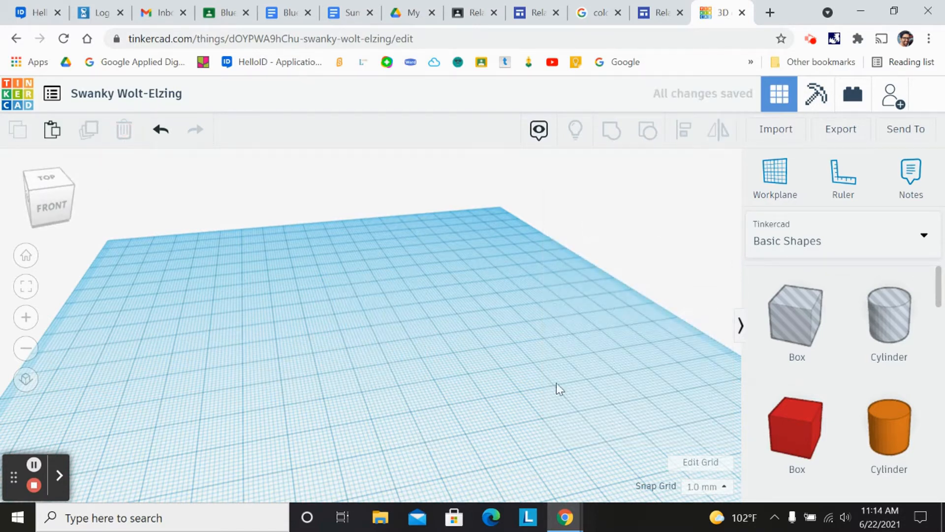
# - Rename the design as "Hamburger design"
pyautogui.click(165, 94)
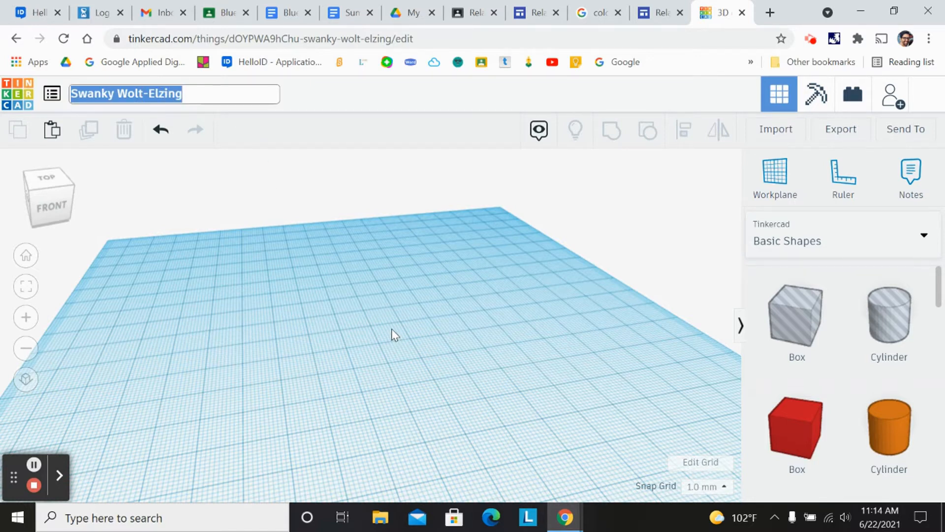
pyautogui.write('Hamburger design')
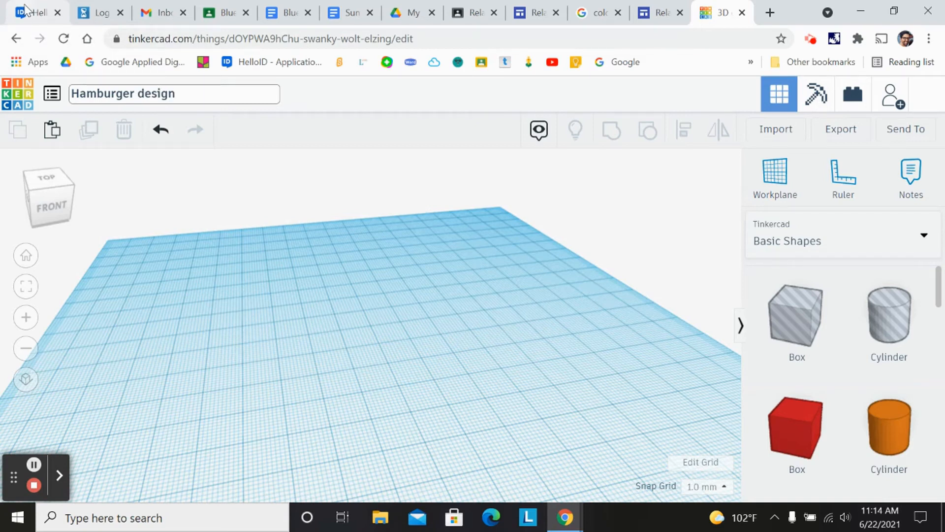
pyautogui.click(332, 434)
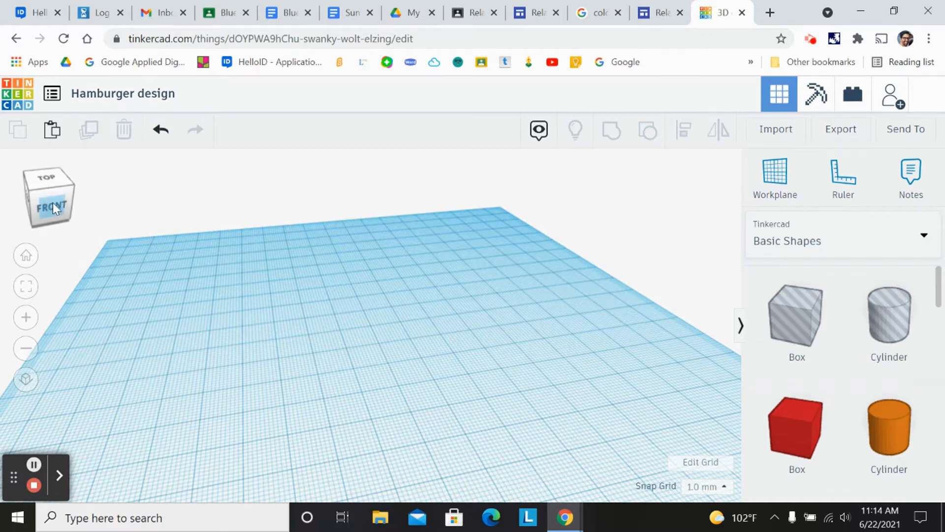
pyautogui.moveTo(53, 203); pyautogui.dragTo(79, 209)
pyautogui.scroll(-3, 143, 252)
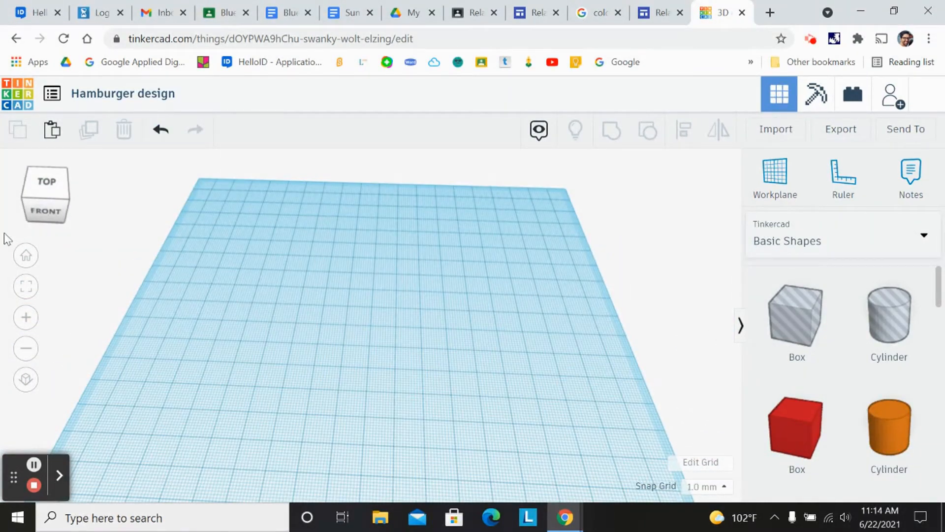
pyautogui.click(44, 206)
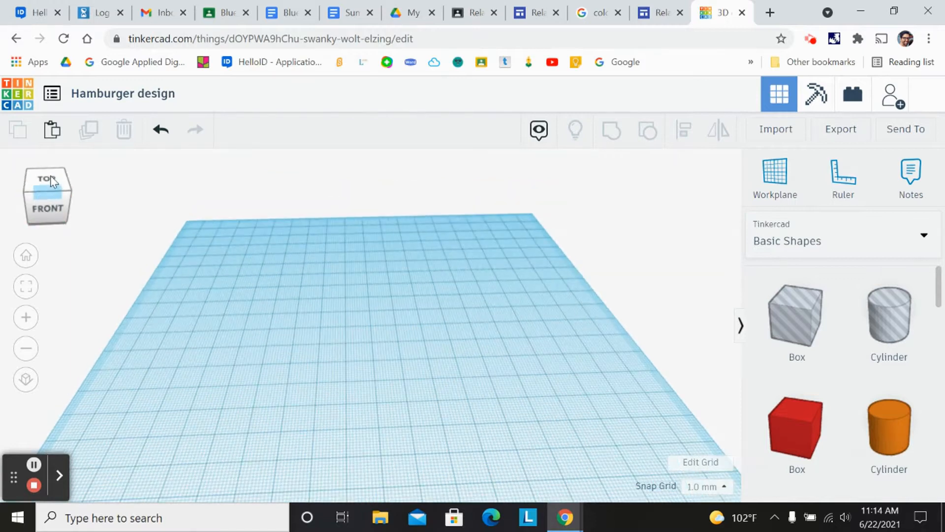
# - Return to the dashboard and reopen the Hamburger design for editing
pyautogui.click(18, 100)
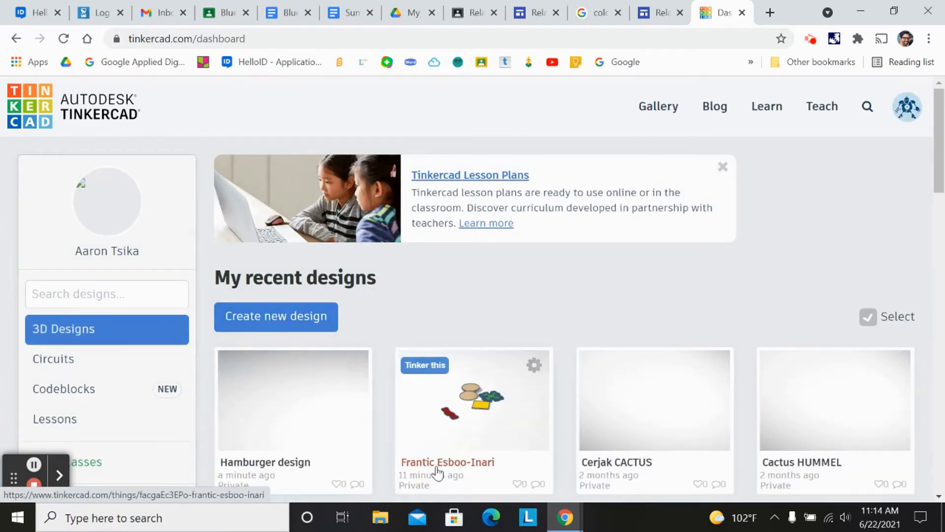
pyautogui.scroll(-1, 448, 460)
pyautogui.scroll(-3, 448, 461)
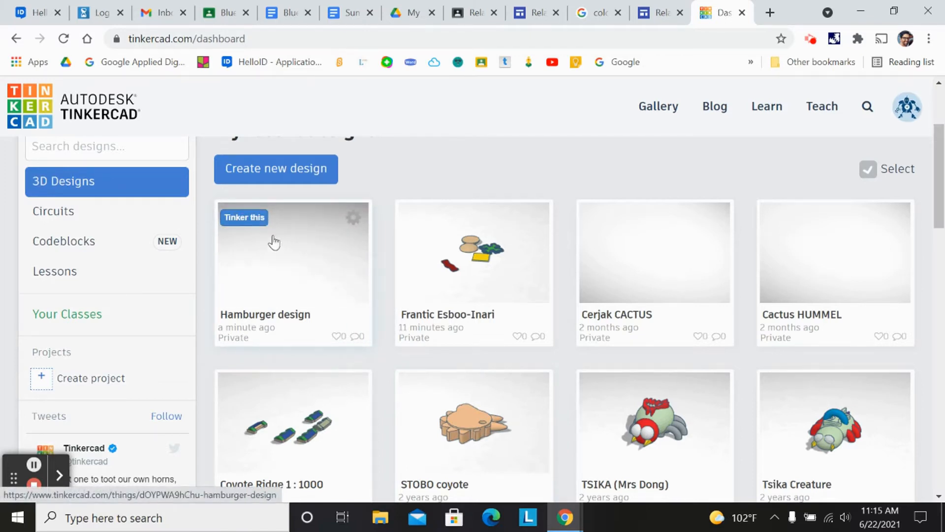
pyautogui.click(245, 218)
pyautogui.click(245, 220)
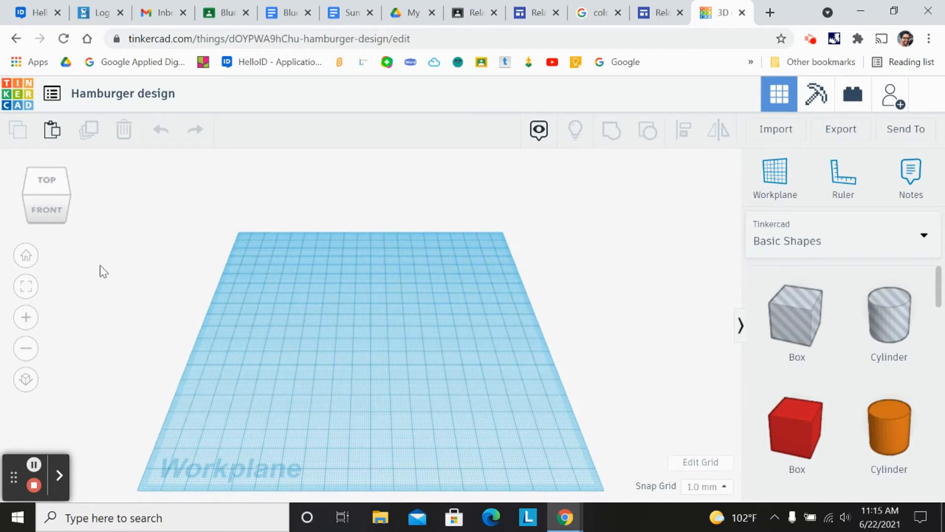
# - Practise orbiting and zooming the workplane with the view cube, zoom controls and scroll wheel
pyautogui.click(49, 204)
pyautogui.moveTo(61, 200)
pyautogui.mouseDown()
pyautogui.moveTo(34, 217)
pyautogui.moveTo(39, 207)
pyautogui.moveTo(62, 212)
pyautogui.moveTo(25, 205)
pyautogui.moveTo(48, 206)
pyautogui.moveTo(52, 187)
pyautogui.moveTo(51, 202)
pyautogui.mouseUp()
pyautogui.scroll(5, 500, 367)
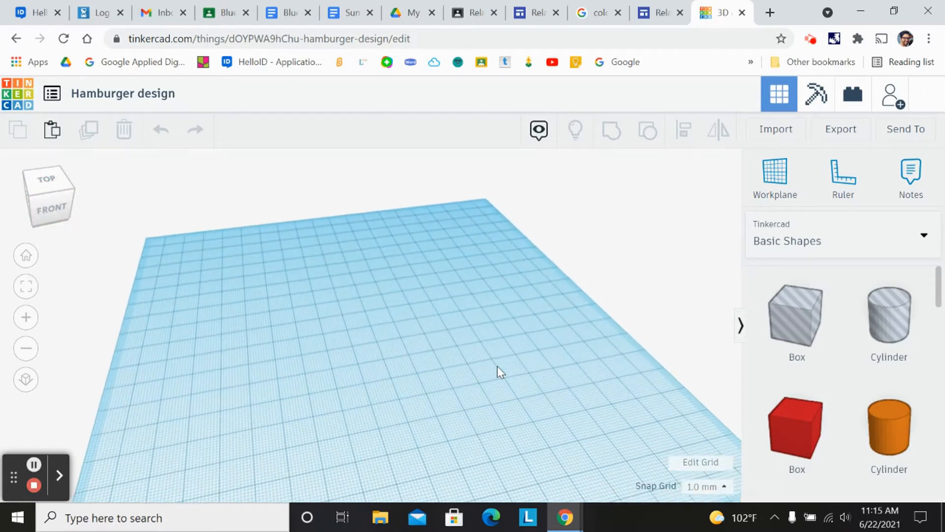
pyautogui.scroll(-5, 494, 367)
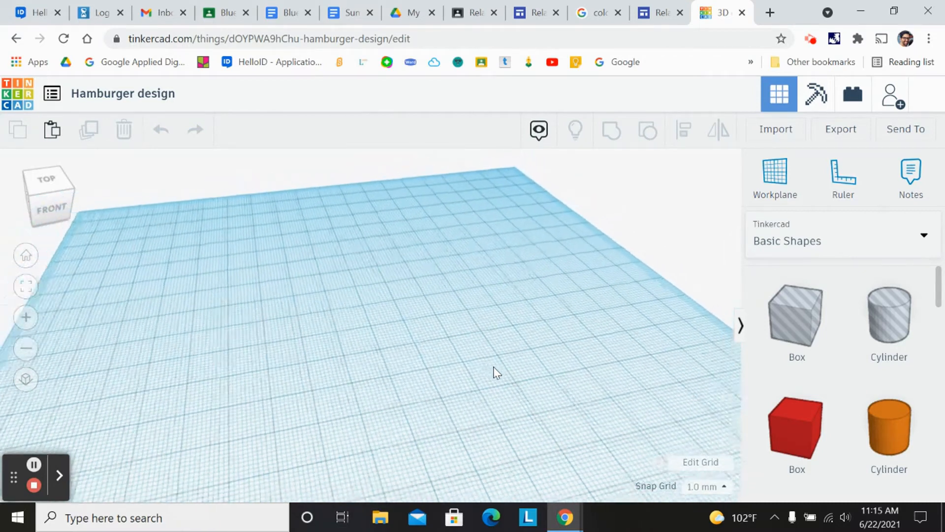
pyautogui.scroll(-1, 492, 367)
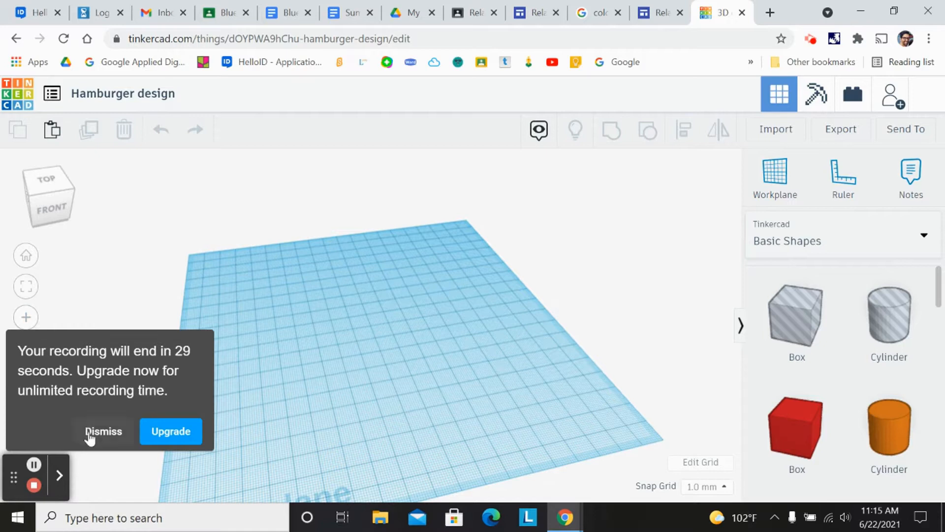
pyautogui.click(98, 432)
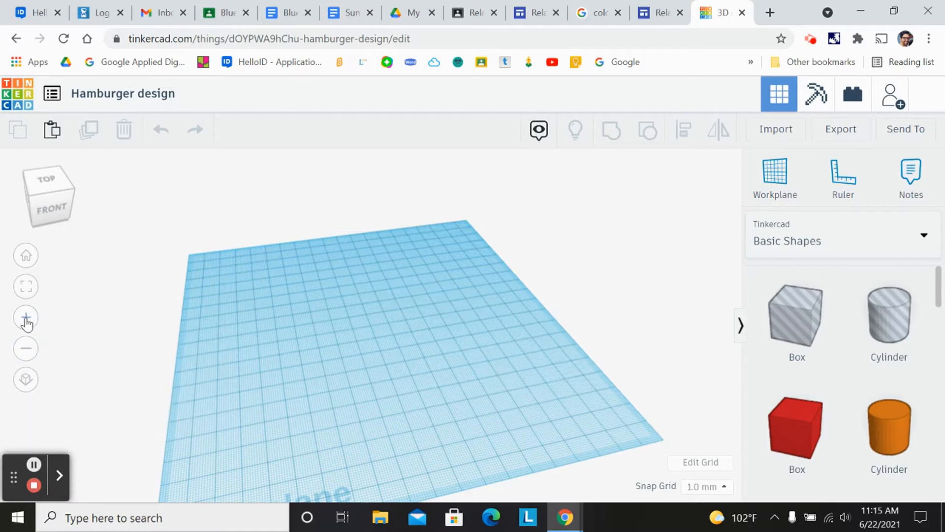
pyautogui.click(26, 320)
pyautogui.click(26, 348)
pyautogui.click(26, 318)
pyautogui.click(26, 348)
pyautogui.click(27, 318)
pyautogui.click(26, 348)
pyautogui.click(34, 485)
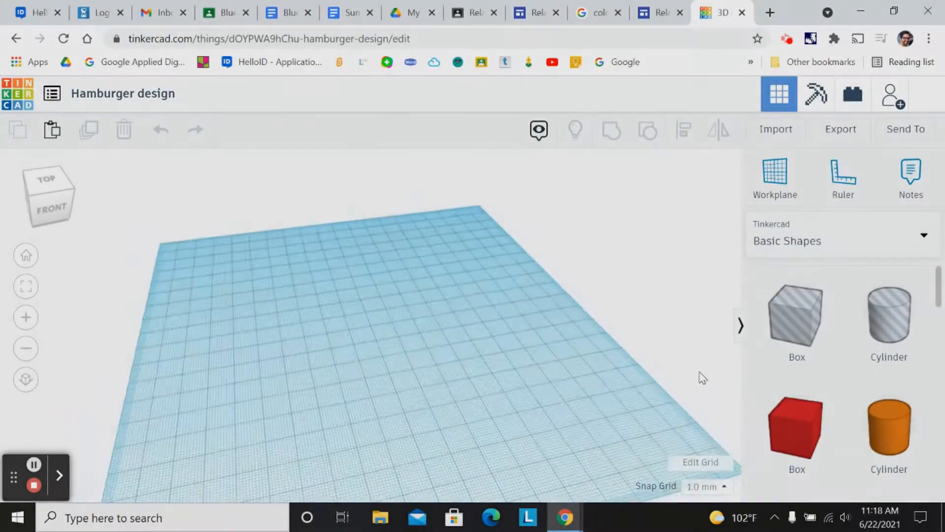
pyautogui.scroll(-2, 597, 363)
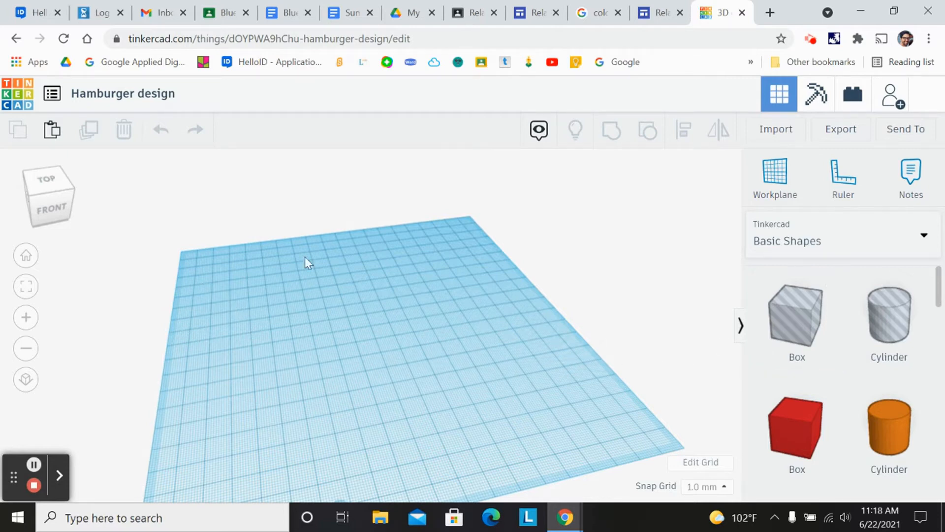
pyautogui.scroll(-3, 497, 411)
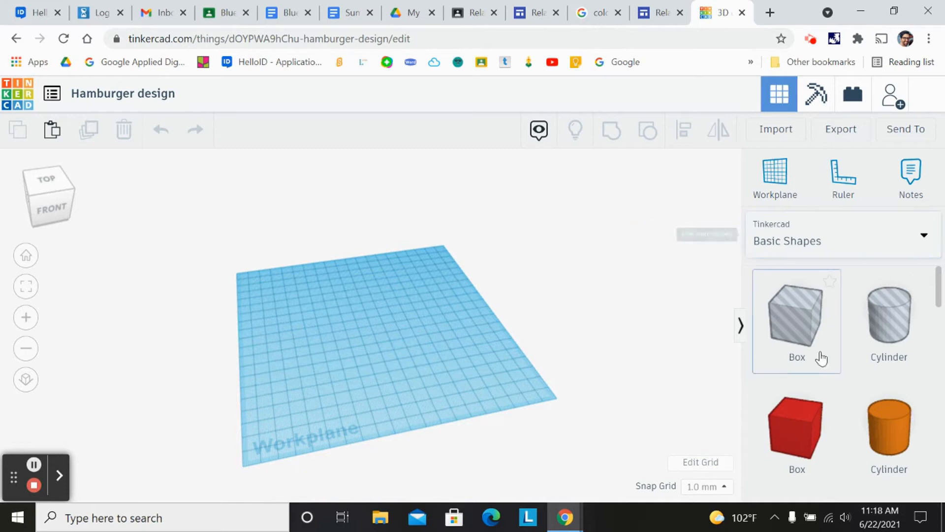
# - Browse the Basic Shapes library and place a Half Sphere on the workplane
pyautogui.scroll(-3, 799, 303)
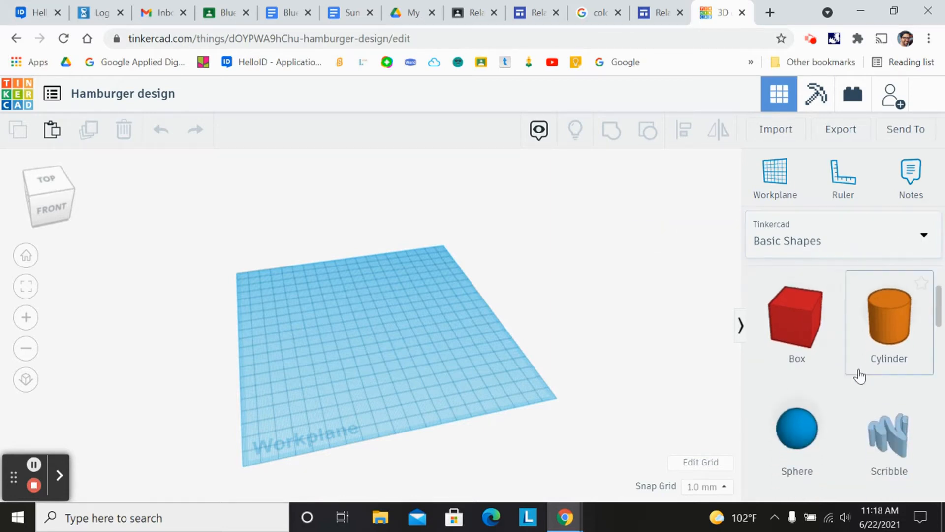
pyautogui.scroll(-3, 860, 375)
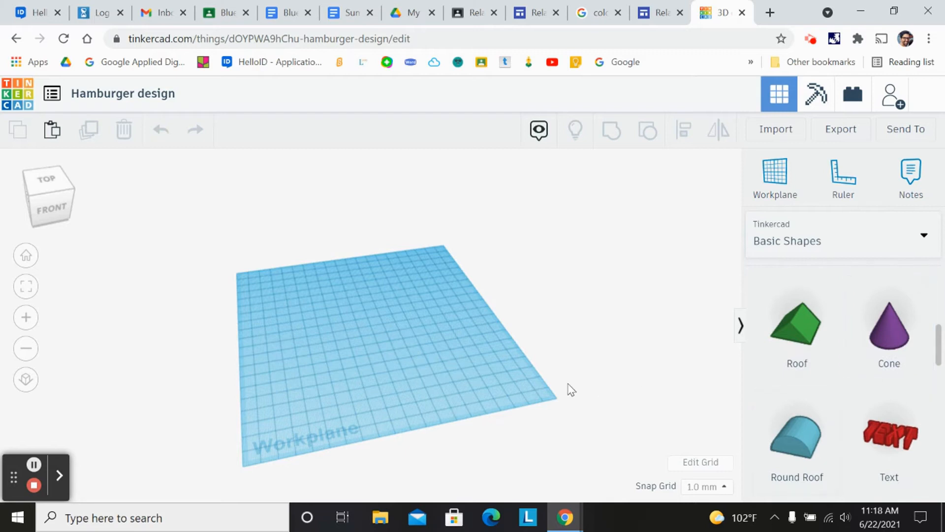
pyautogui.scroll(-5, 867, 403)
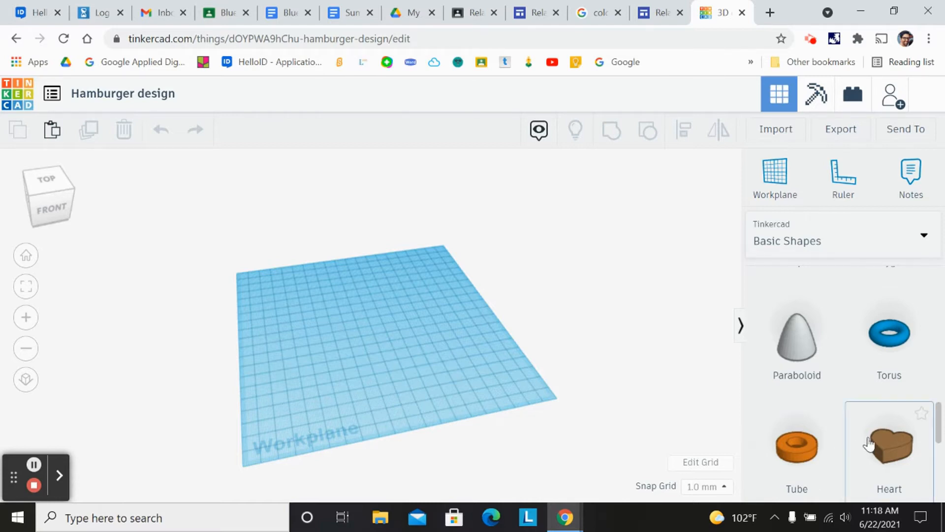
pyautogui.scroll(-5, 869, 444)
pyautogui.scroll(7, 869, 438)
pyautogui.scroll(5, 869, 435)
pyautogui.scroll(-4, 867, 430)
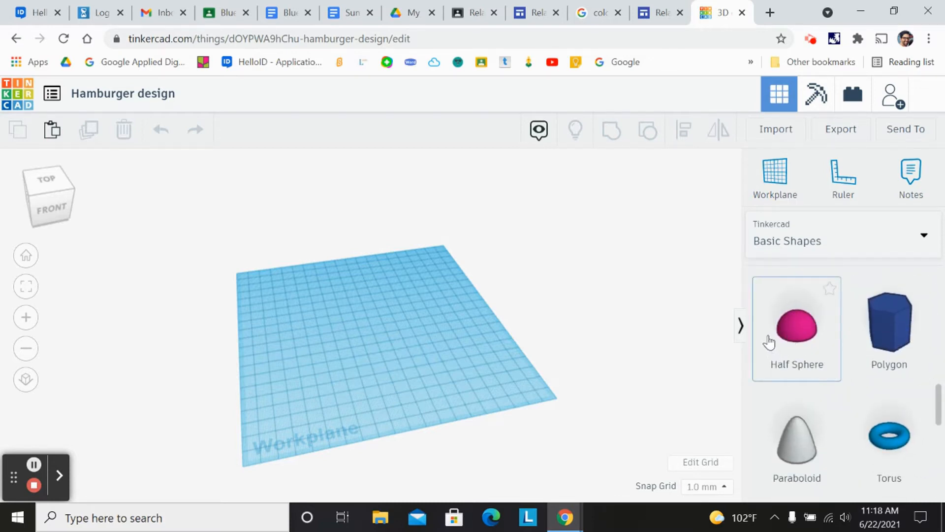
pyautogui.moveTo(801, 331); pyautogui.dragTo(332, 322)
pyautogui.scroll(5, 332, 303)
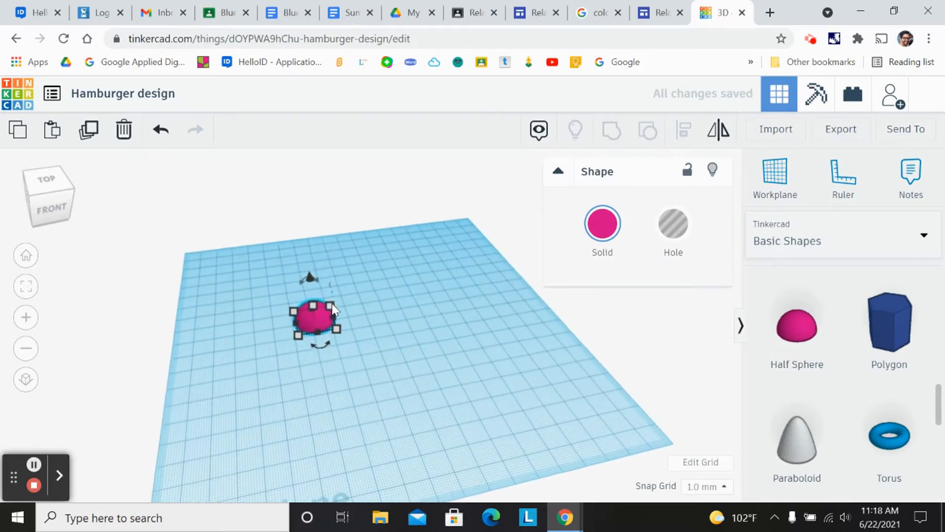
# - Change the half sphere's solid colour to the tan preset
pyautogui.click(24, 318)
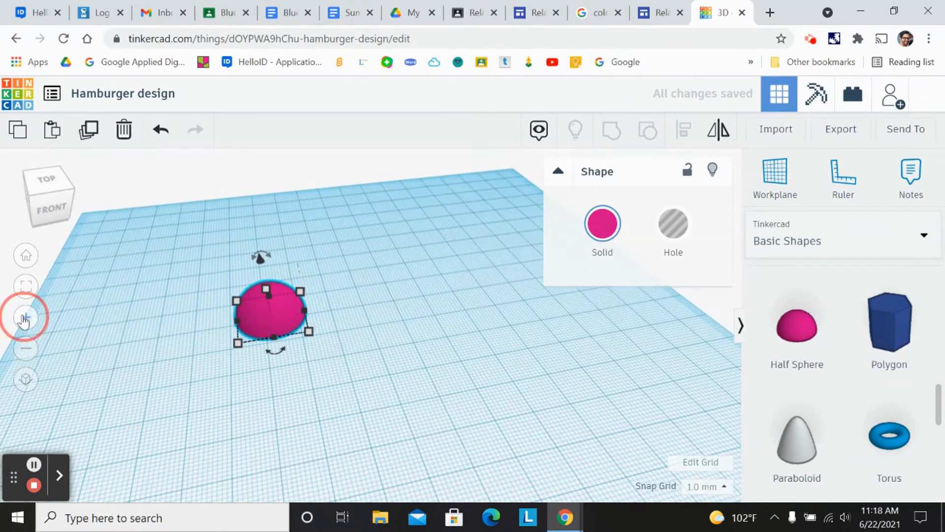
pyautogui.click(26, 348)
pyautogui.click(27, 319)
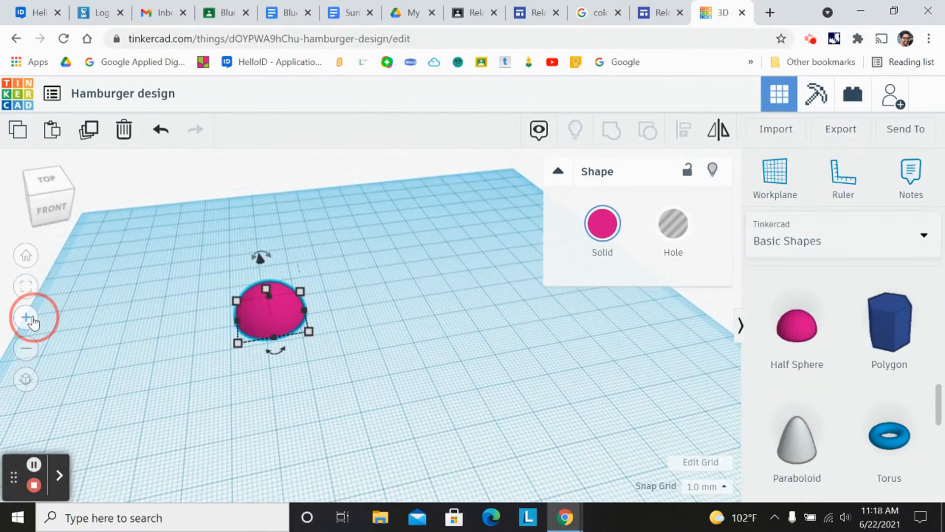
pyautogui.moveTo(224, 313); pyautogui.dragTo(317, 344)
pyautogui.scroll(3, 326, 342)
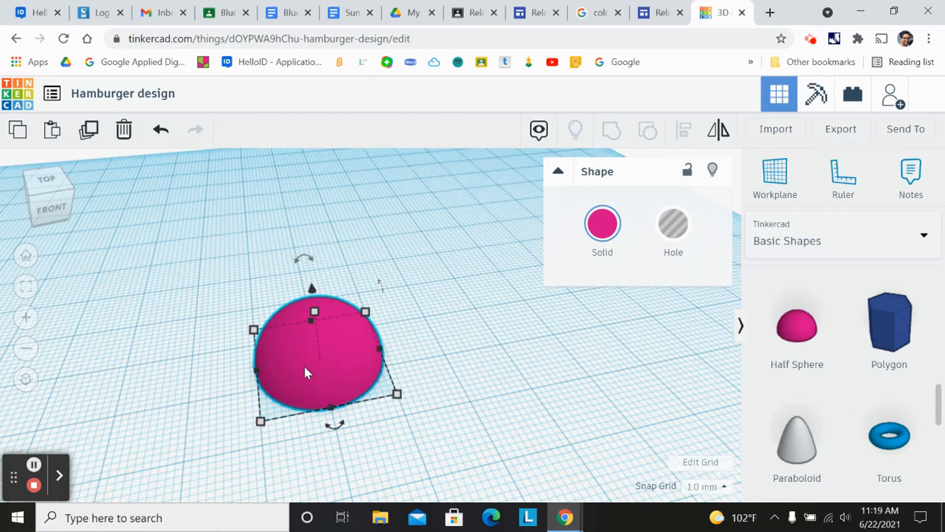
pyautogui.scroll(3, 304, 368)
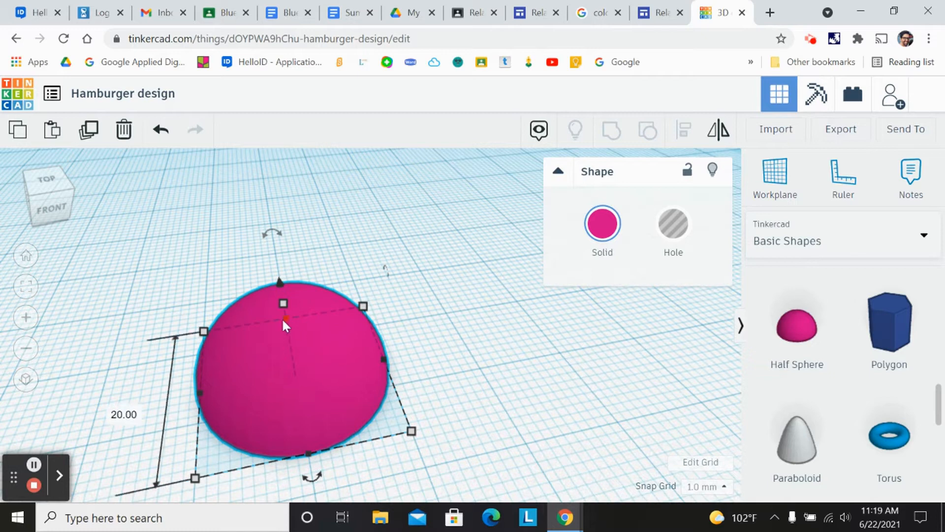
pyautogui.moveTo(266, 379); pyautogui.dragTo(348, 315)
pyautogui.click(42, 204)
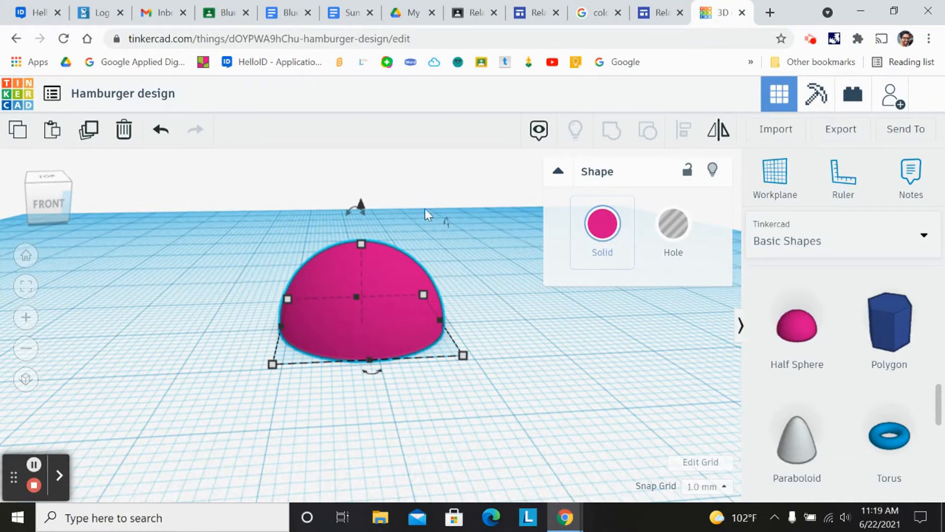
pyautogui.click(600, 230)
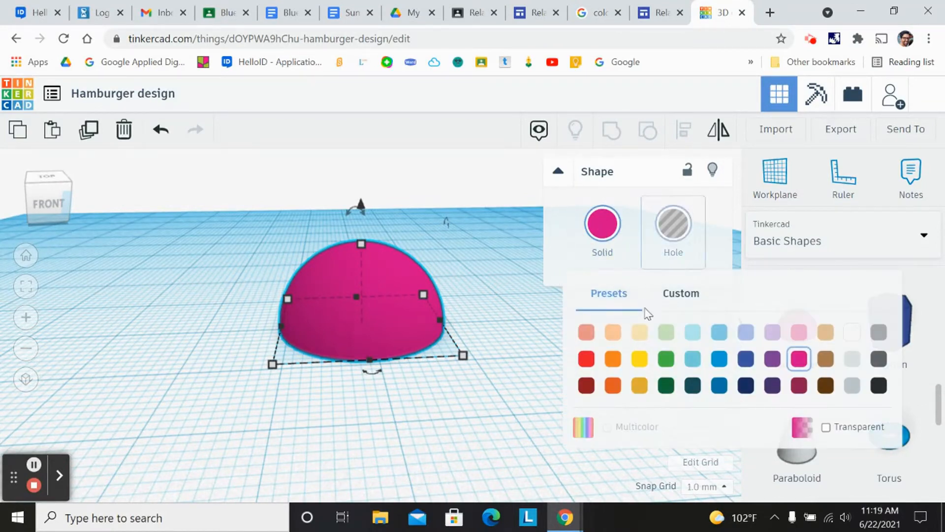
pyautogui.click(586, 337)
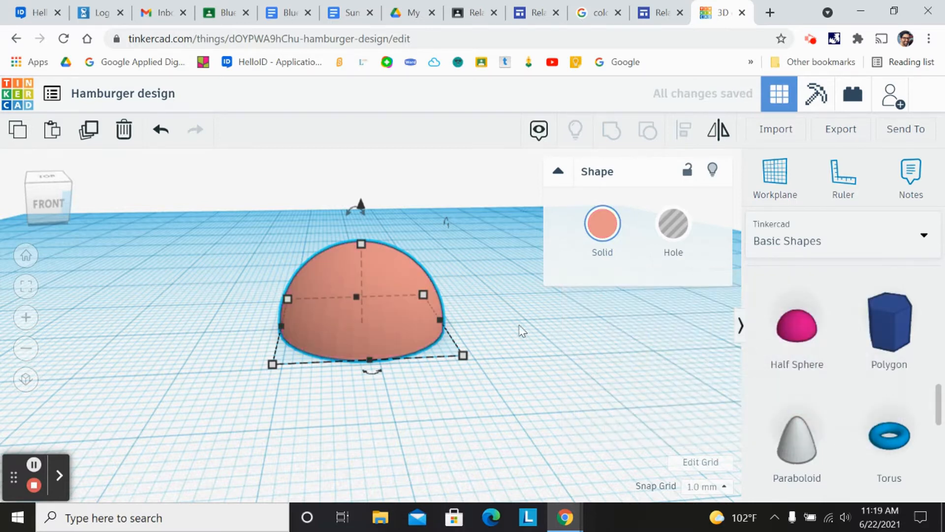
pyautogui.click(602, 224)
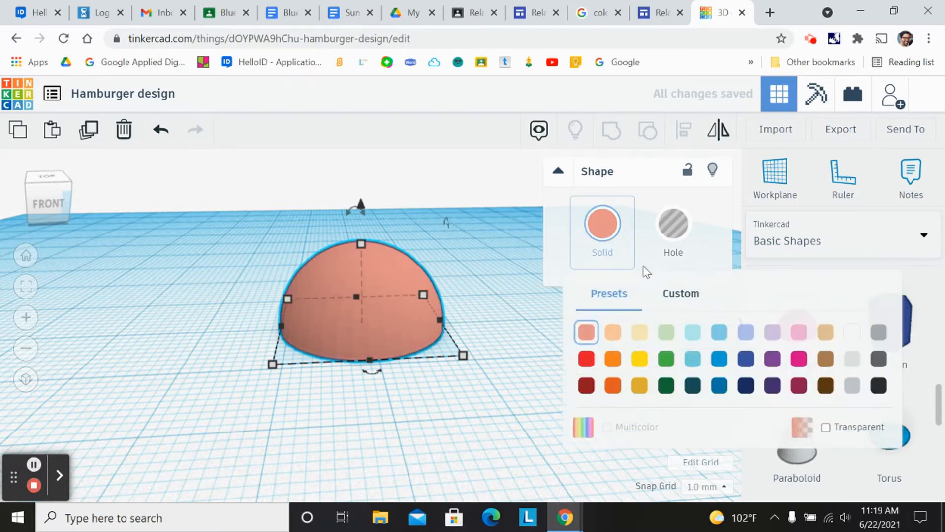
pyautogui.click(825, 334)
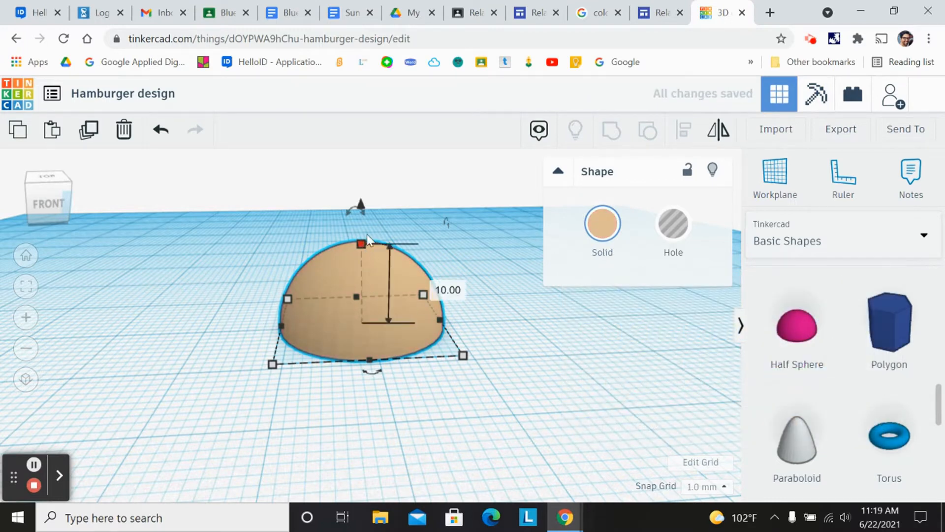
# - Lower the half sphere's height to 4 mm, then undo the change
pyautogui.moveTo(38, 202)
pyautogui.mouseDown()
pyautogui.moveTo(60, 191)
pyautogui.moveTo(27, 201)
pyautogui.moveTo(37, 199)
pyautogui.mouseUp()
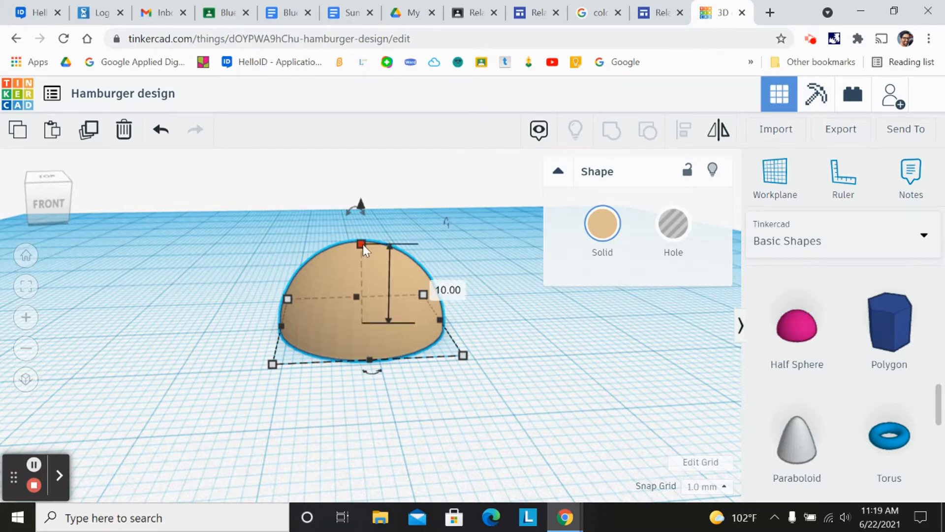
pyautogui.moveTo(362, 244); pyautogui.dragTo(366, 292)
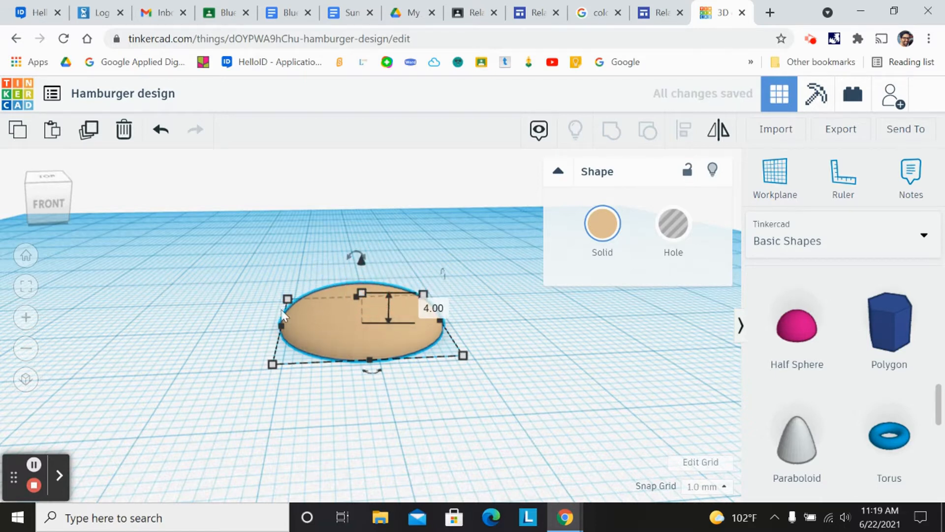
pyautogui.click(60, 193)
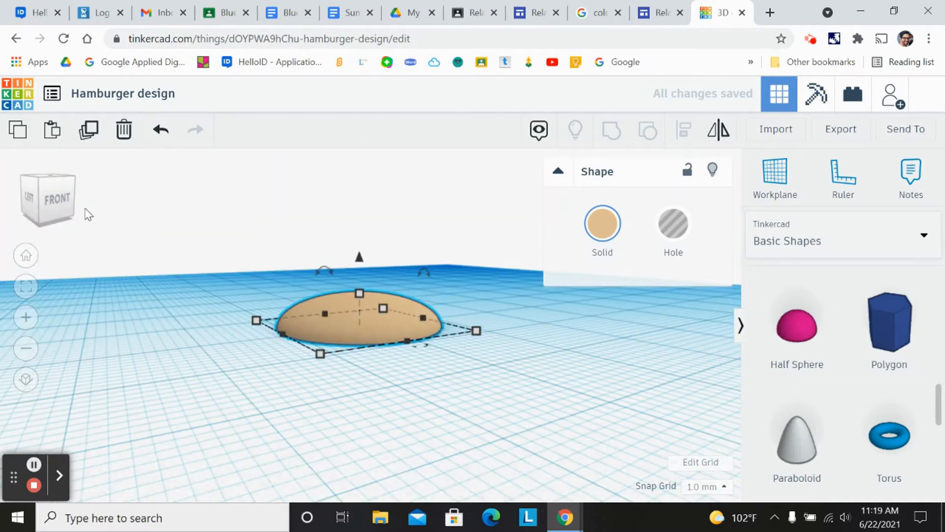
pyautogui.click(62, 209)
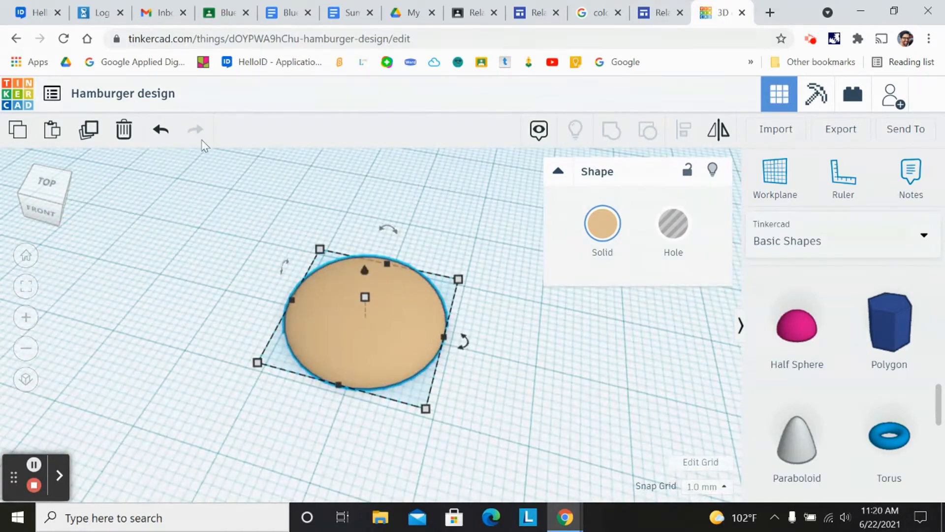
pyautogui.click(155, 132)
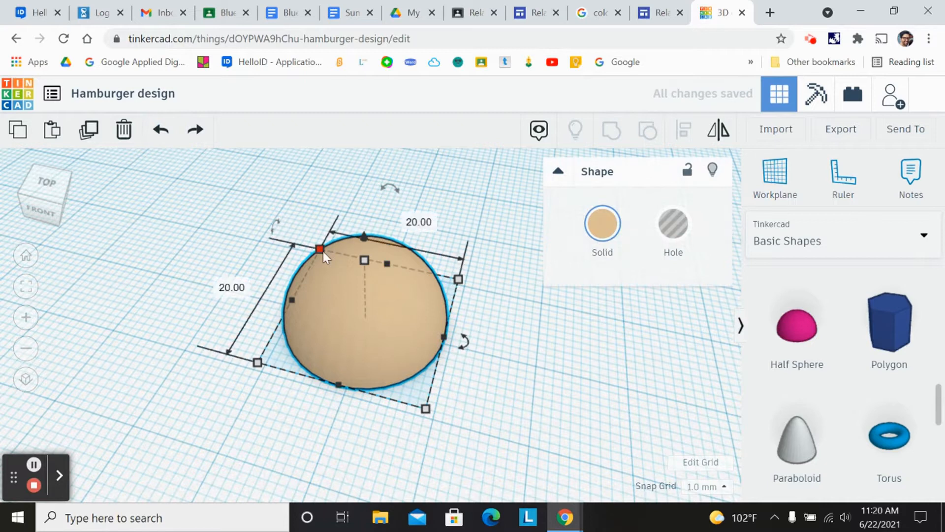
# - Try raising the half sphere's height with its top handle, then undo the resize
pyautogui.moveTo(361, 238); pyautogui.dragTo(363, 179)
pyautogui.click(43, 199)
pyautogui.click(46, 193)
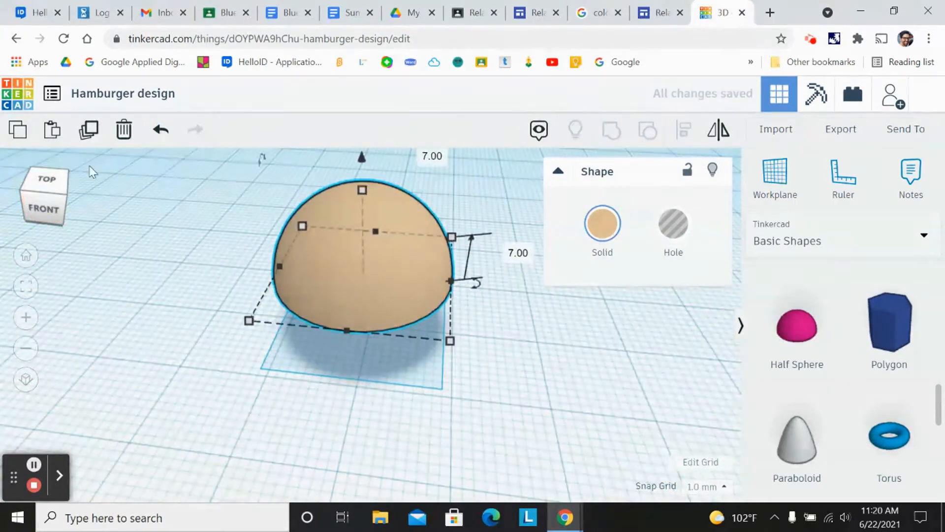
pyautogui.click(159, 134)
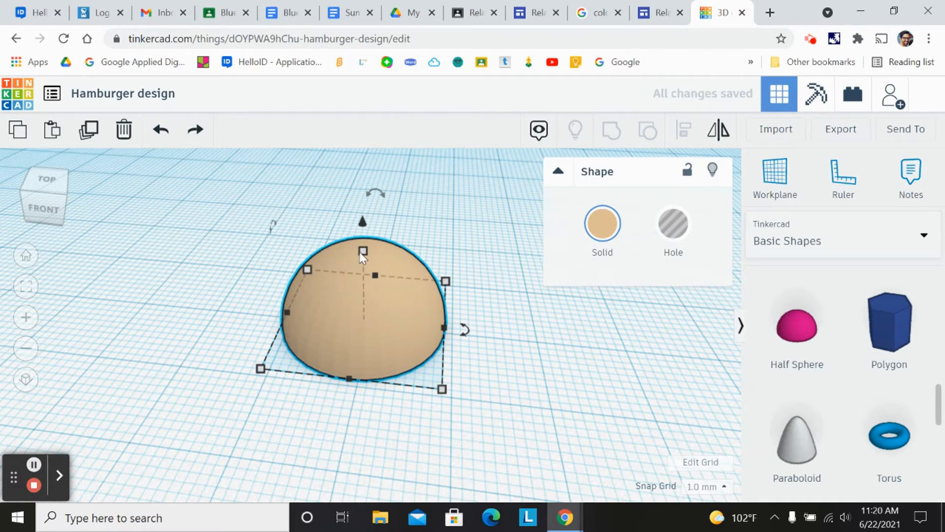
# - Flatten the half sphere to a height of about 4 mm using its top handle
pyautogui.click(54, 202)
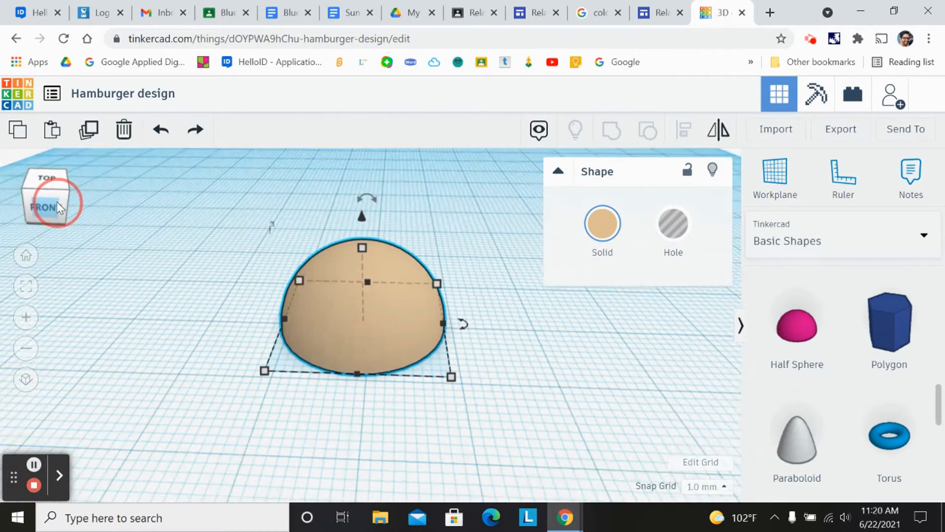
pyautogui.click(57, 202)
pyautogui.moveTo(362, 244)
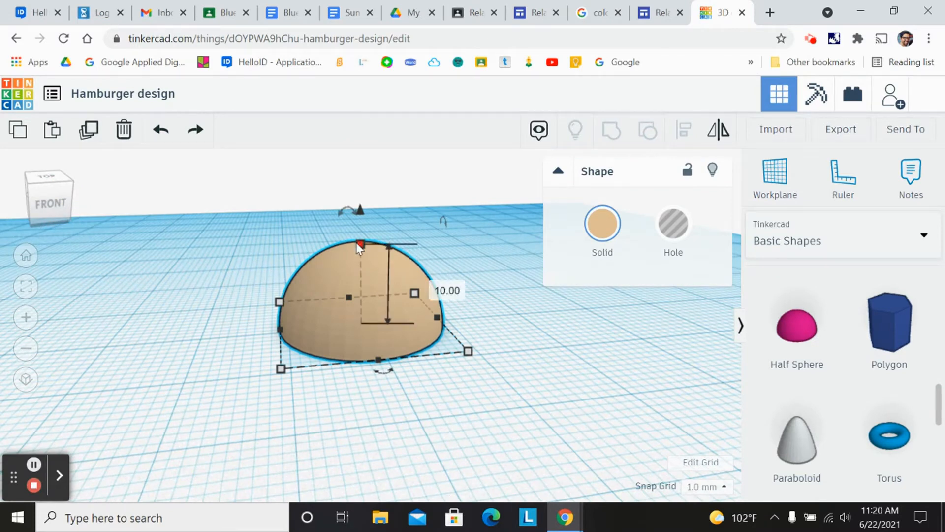
pyautogui.moveTo(361, 243); pyautogui.dragTo(359, 292)
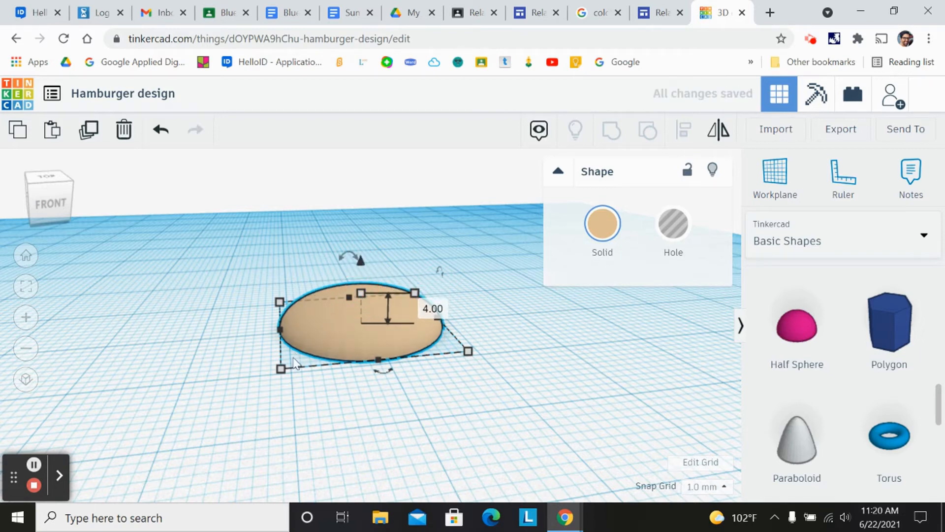
# - Enlarge the half sphere's base by dragging its corner and side handles to about 41 by 37 mm
pyautogui.moveTo(282, 372); pyautogui.dragTo(206, 423)
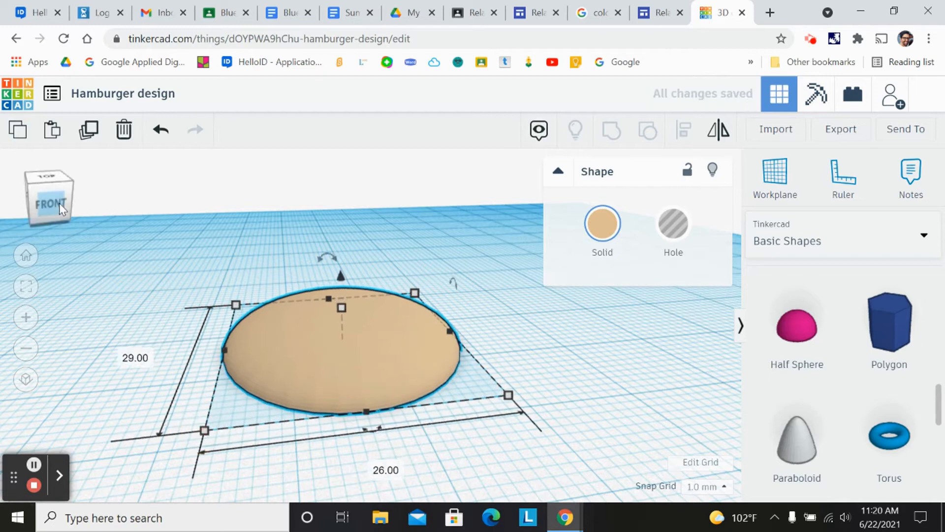
pyautogui.click(58, 203)
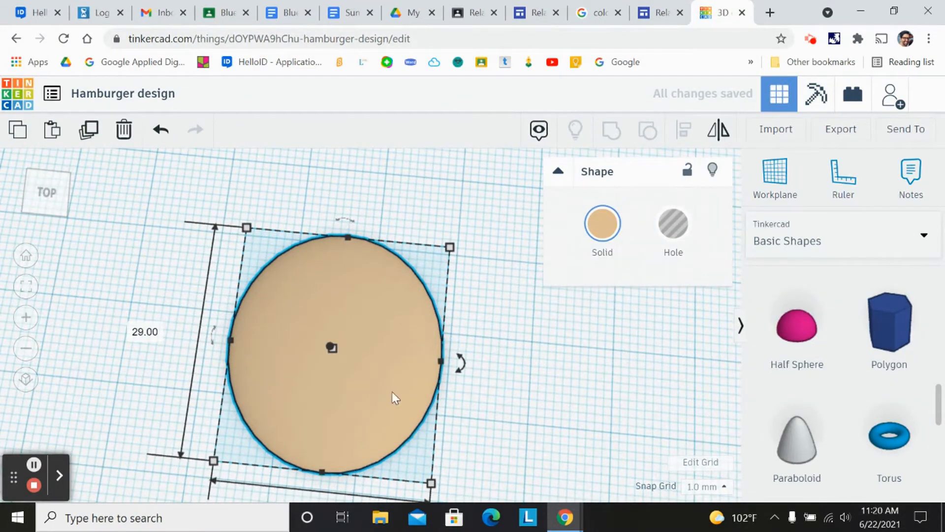
pyautogui.moveTo(442, 362); pyautogui.dragTo(472, 365)
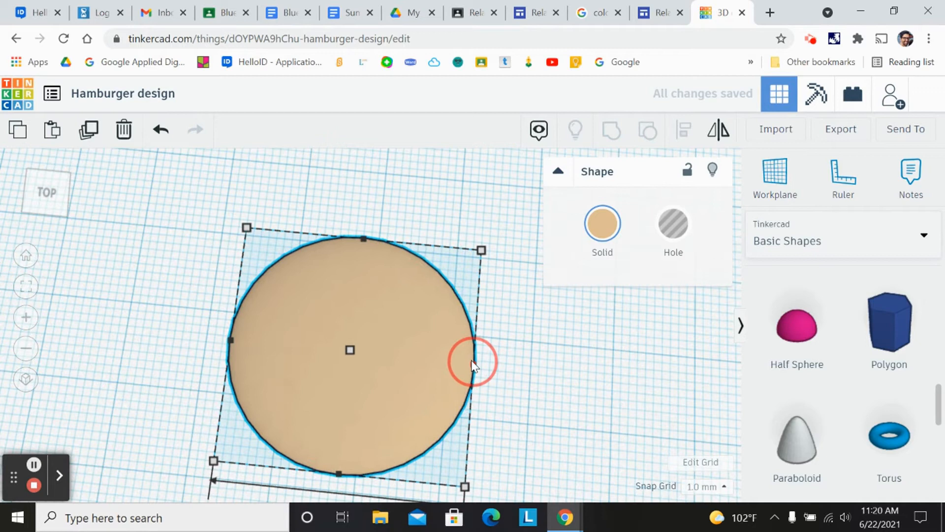
pyautogui.scroll(-2, 115, 173)
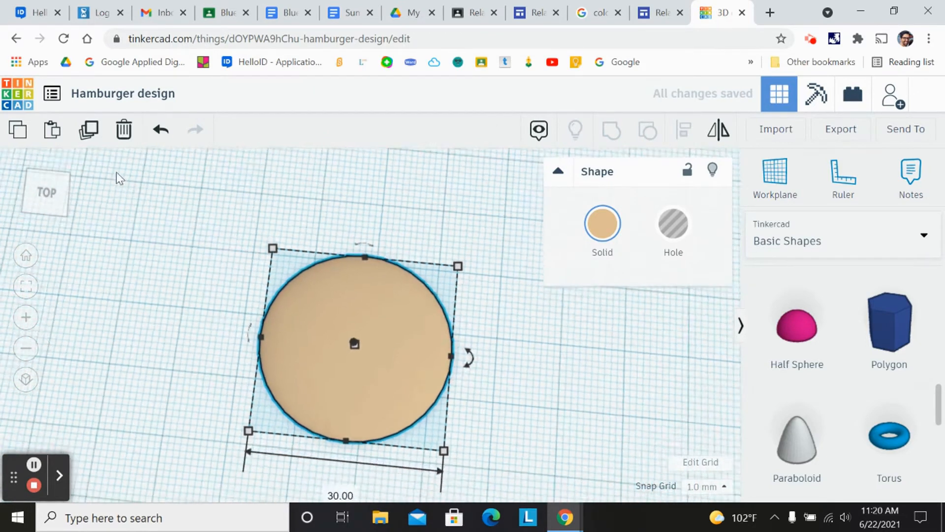
pyautogui.click(39, 183)
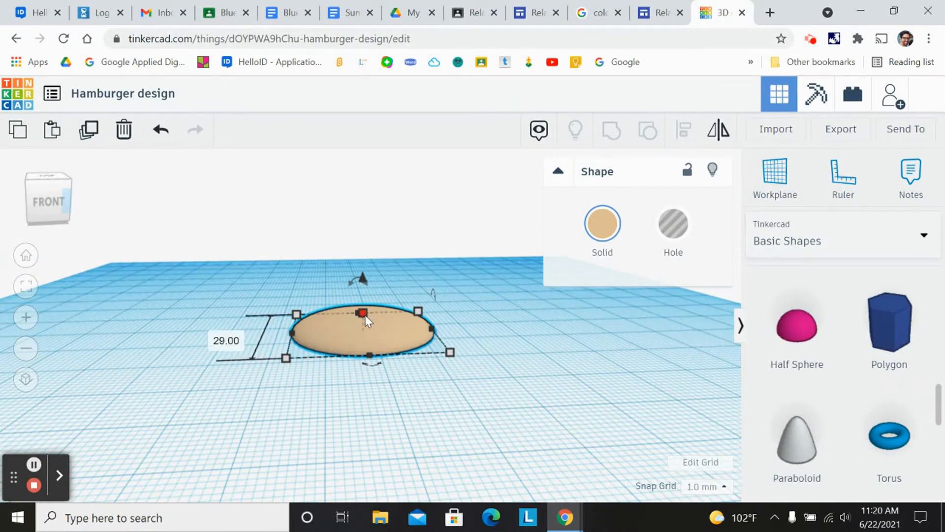
pyautogui.moveTo(362, 311); pyautogui.dragTo(363, 305)
pyautogui.moveTo(286, 357); pyautogui.dragTo(231, 389)
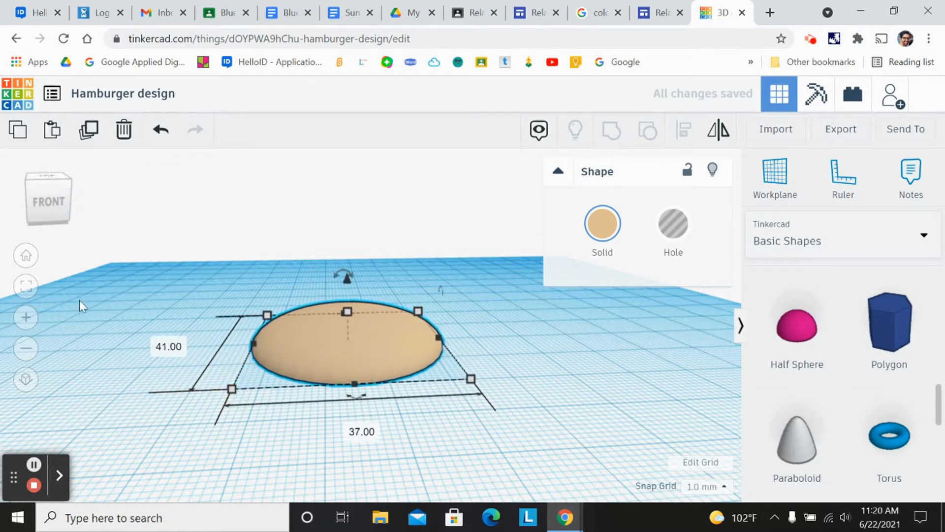
# - Set the half sphere's base length and width to 40 mm each
pyautogui.click(37, 206)
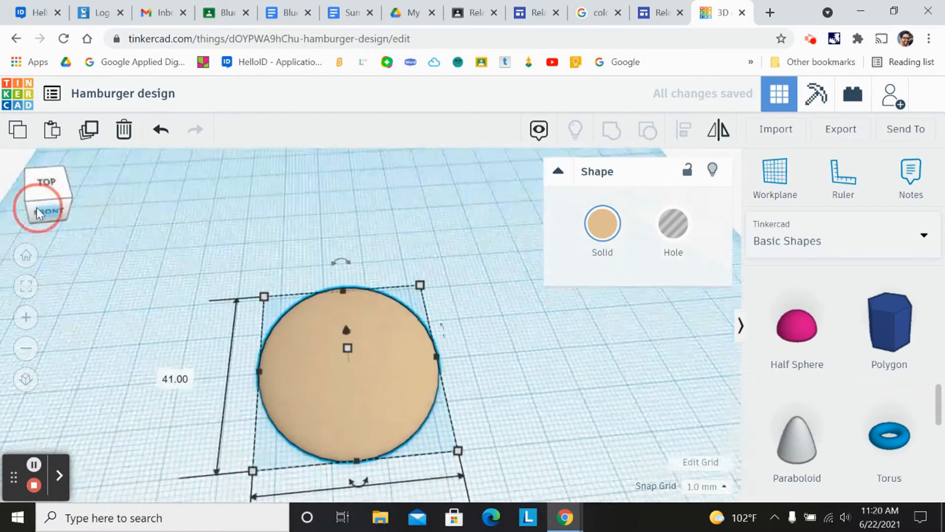
pyautogui.click(175, 382)
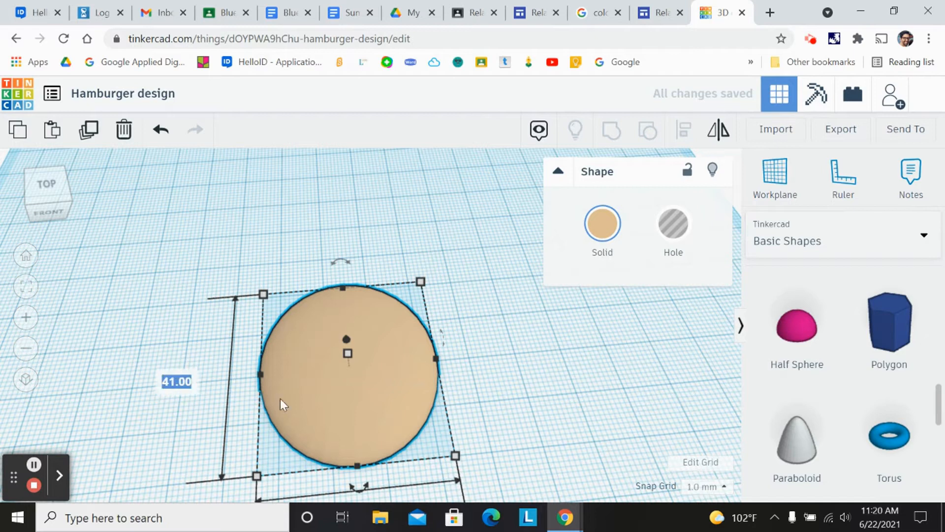
pyautogui.write('40')
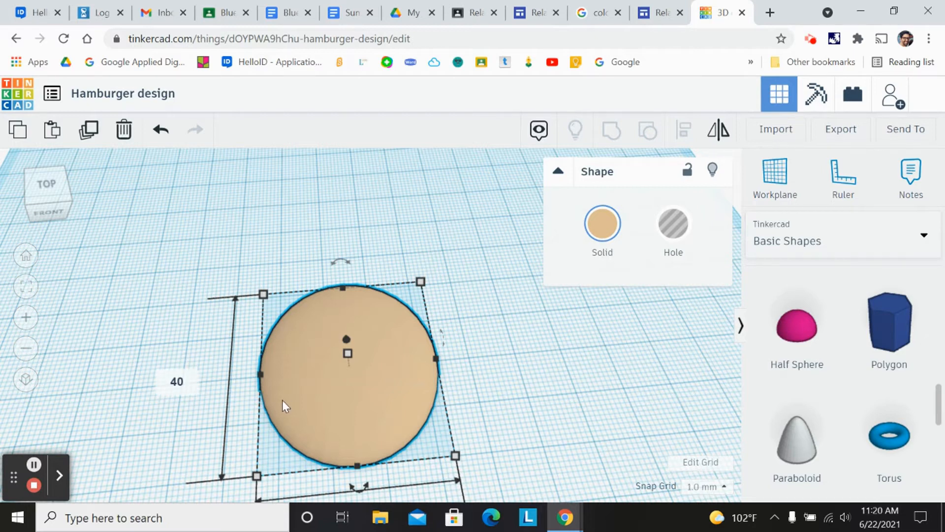
pyautogui.press('Return')
pyautogui.scroll(-2, 391, 430)
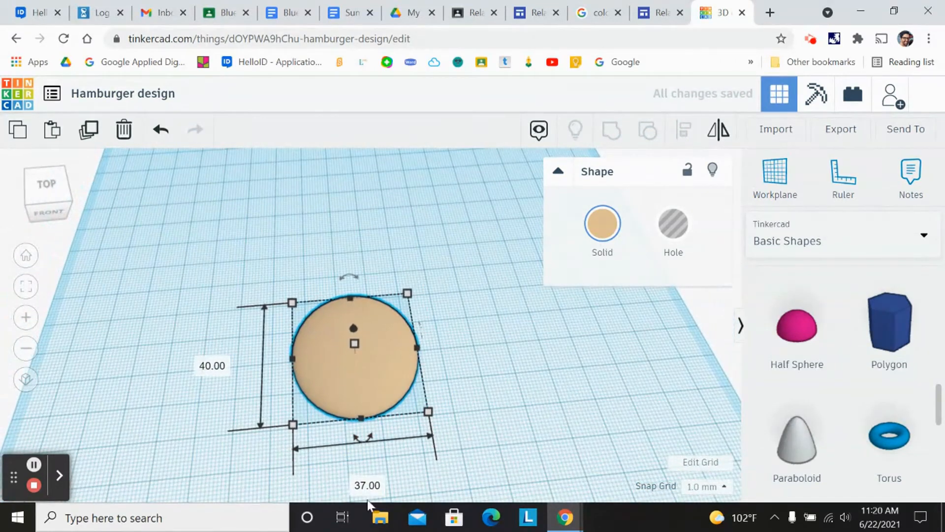
pyautogui.click(375, 484)
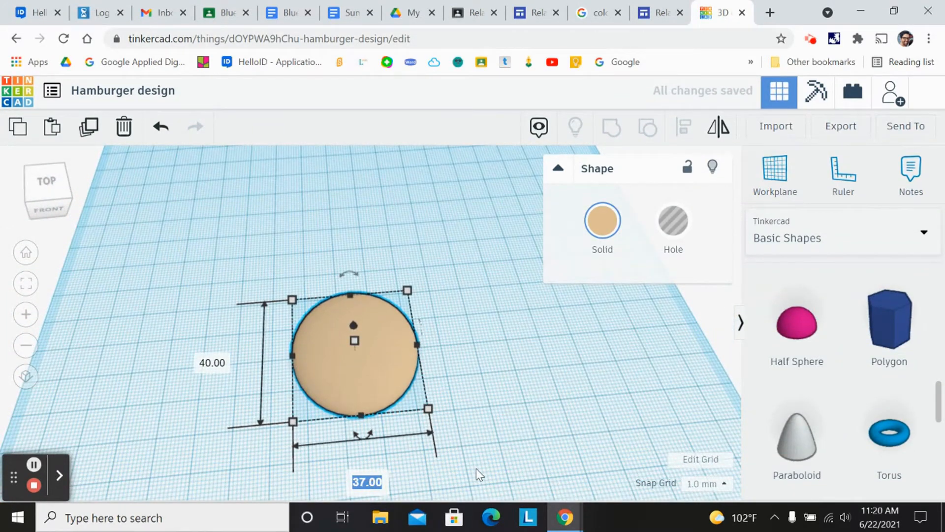
pyautogui.write('4')
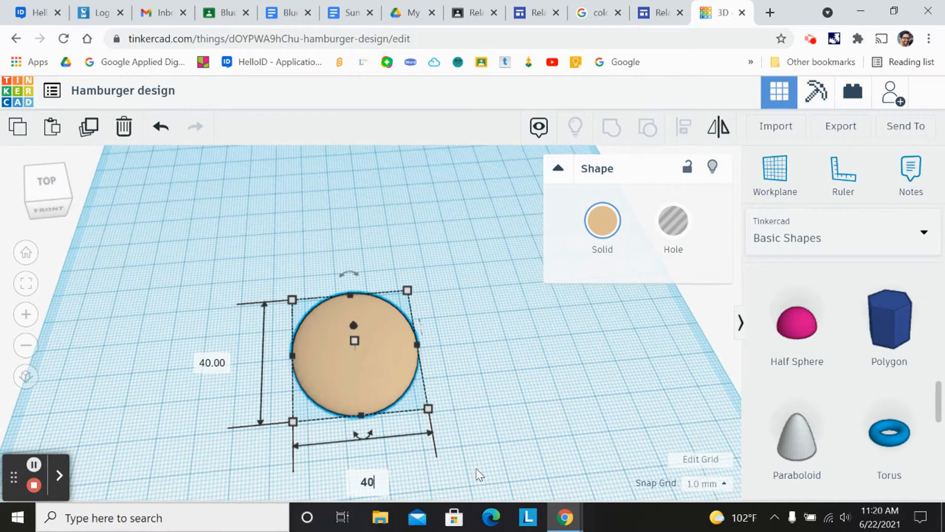
pyautogui.write('0')
pyautogui.press('Return')
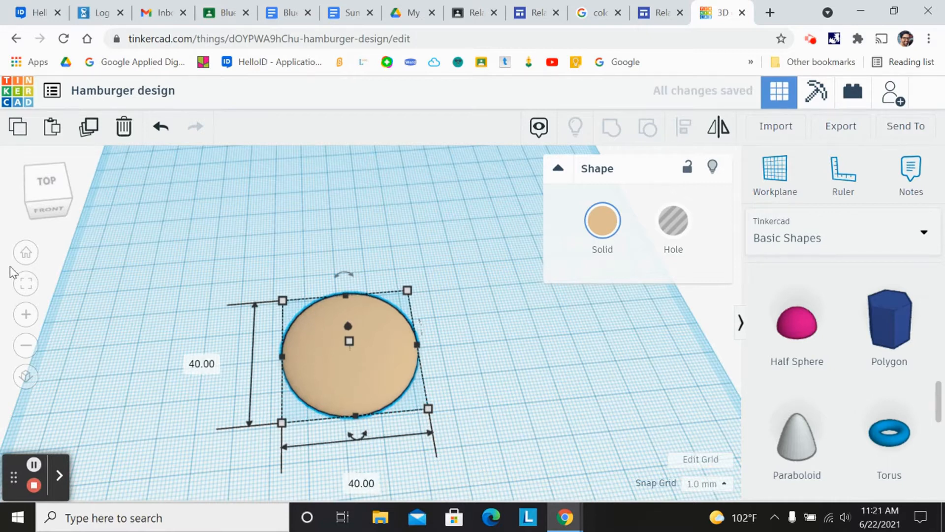
# - Resize the half sphere's base to 60 by 60 mm
pyautogui.click(43, 205)
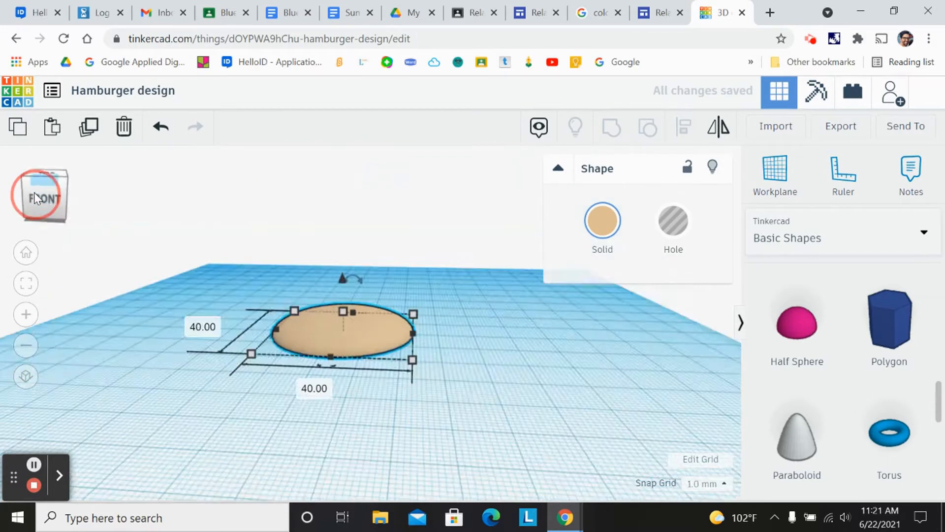
pyautogui.click(39, 209)
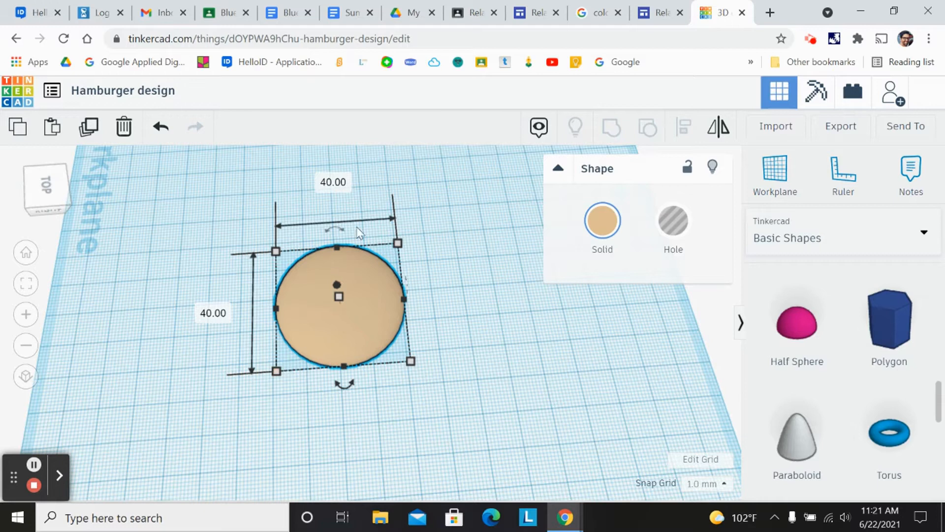
pyautogui.click(337, 186)
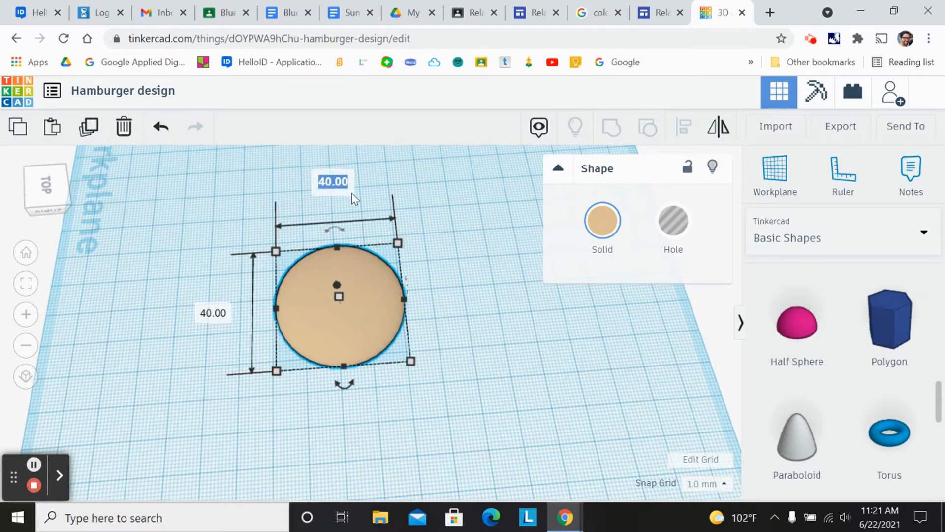
pyautogui.write('60')
pyautogui.press('Return')
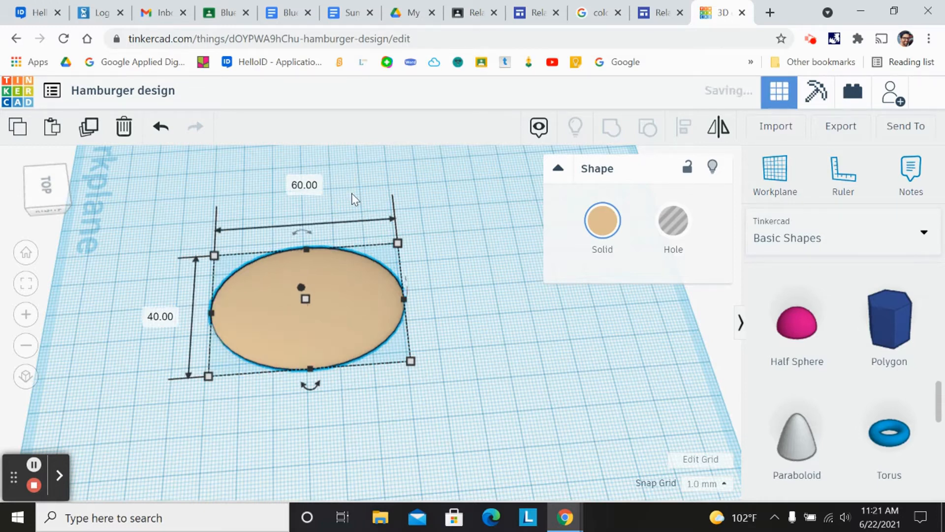
pyautogui.click(161, 317)
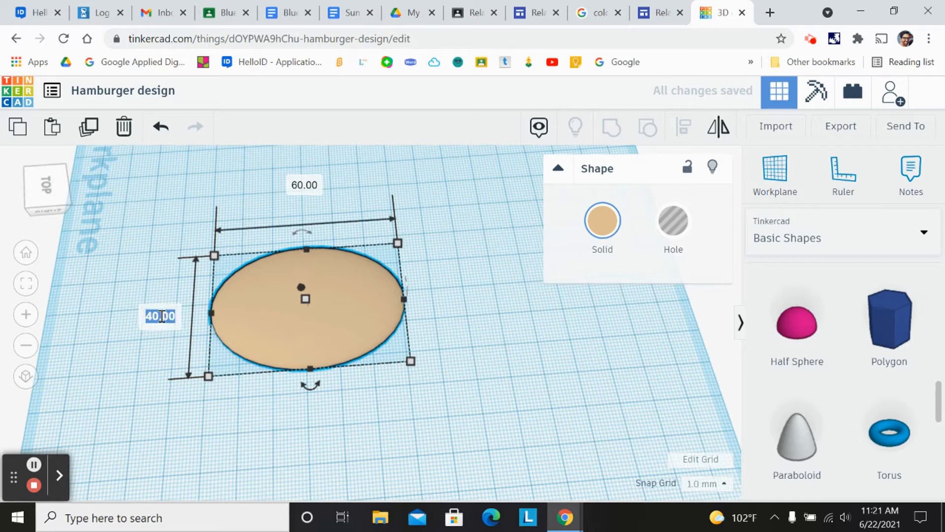
pyautogui.write('60')
pyautogui.press('Return')
# - Move the bun-shaped half sphere toward the left side of the workplane
pyautogui.moveTo(46, 198); pyautogui.dragTo(70, 189)
pyautogui.click(295, 312)
pyautogui.moveTo(297, 308); pyautogui.dragTo(297, 297)
pyautogui.click(46, 200)
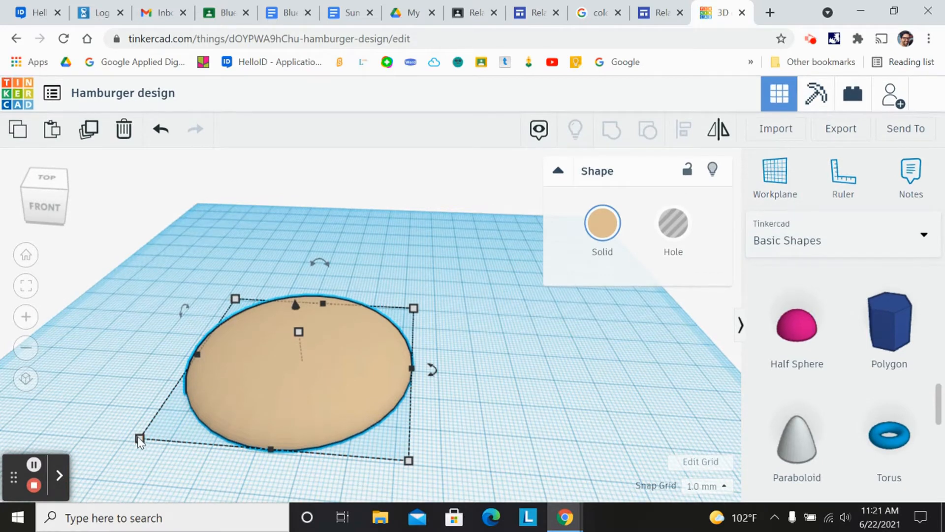
pyautogui.click(47, 191)
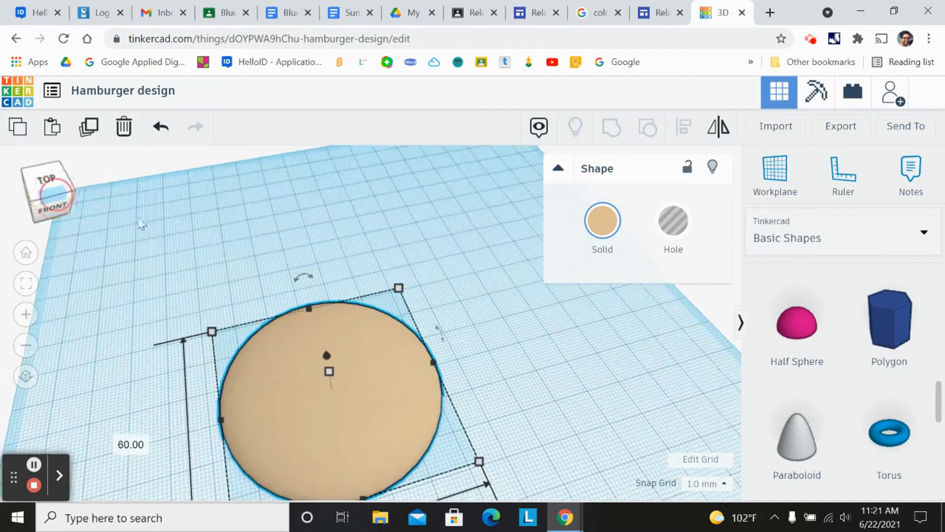
pyautogui.click(214, 332)
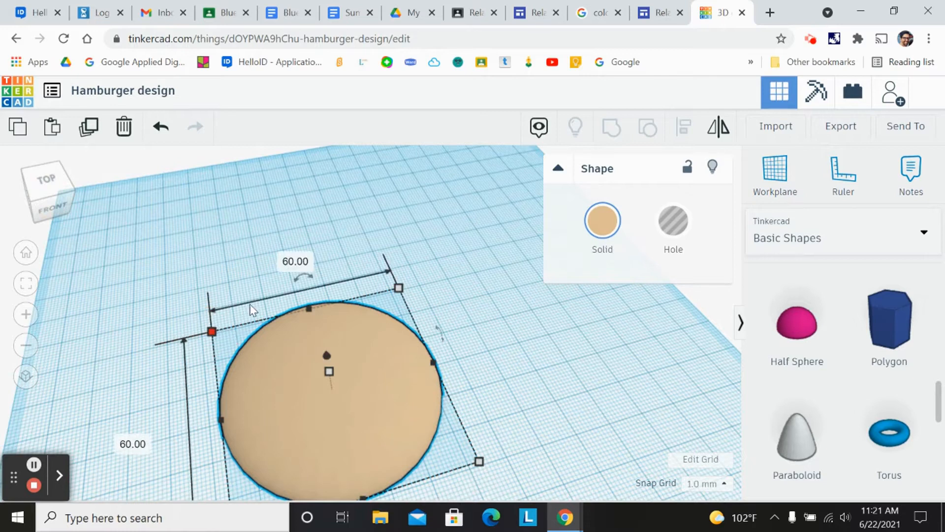
pyautogui.click(43, 194)
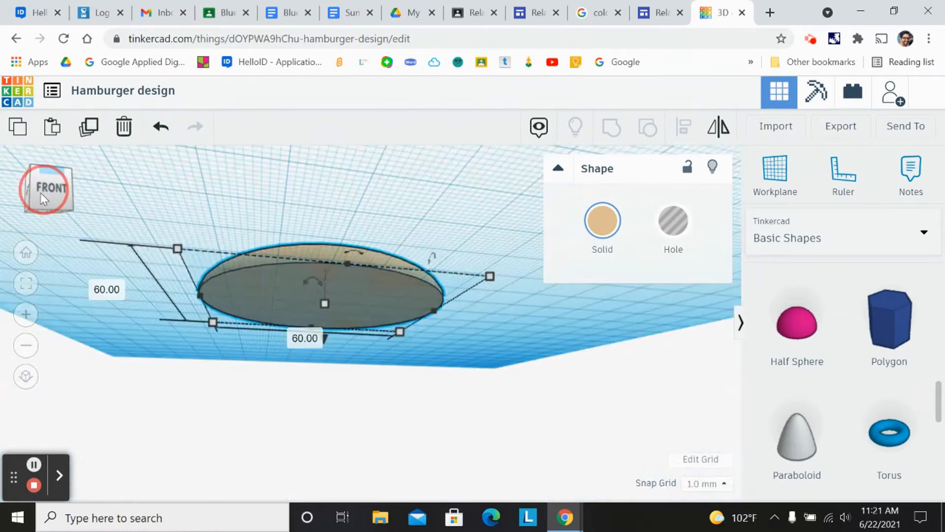
pyautogui.click(40, 193)
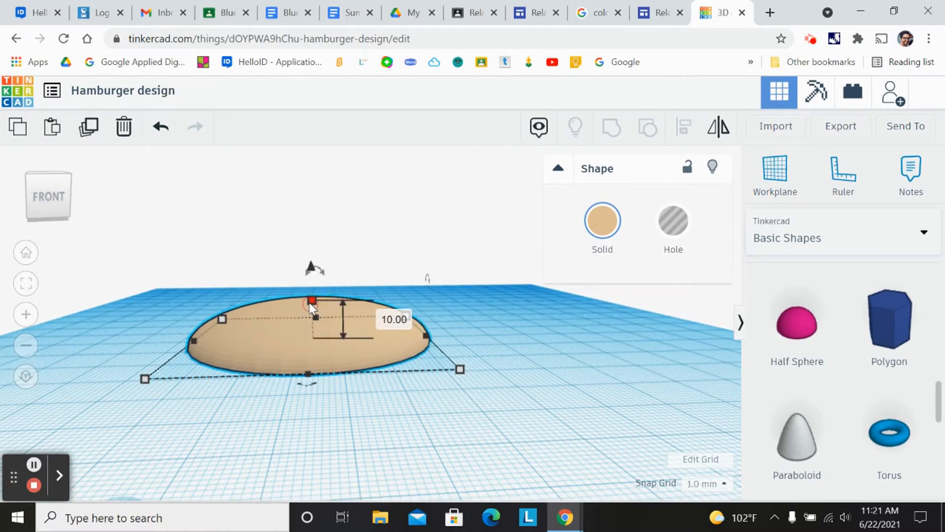
pyautogui.click(55, 197)
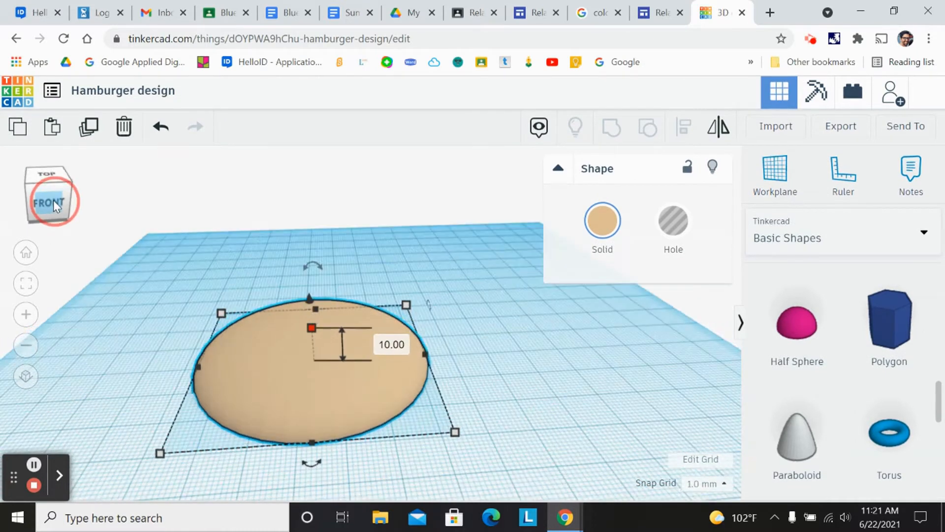
pyautogui.moveTo(261, 367); pyautogui.dragTo(167, 311)
pyautogui.click(49, 203)
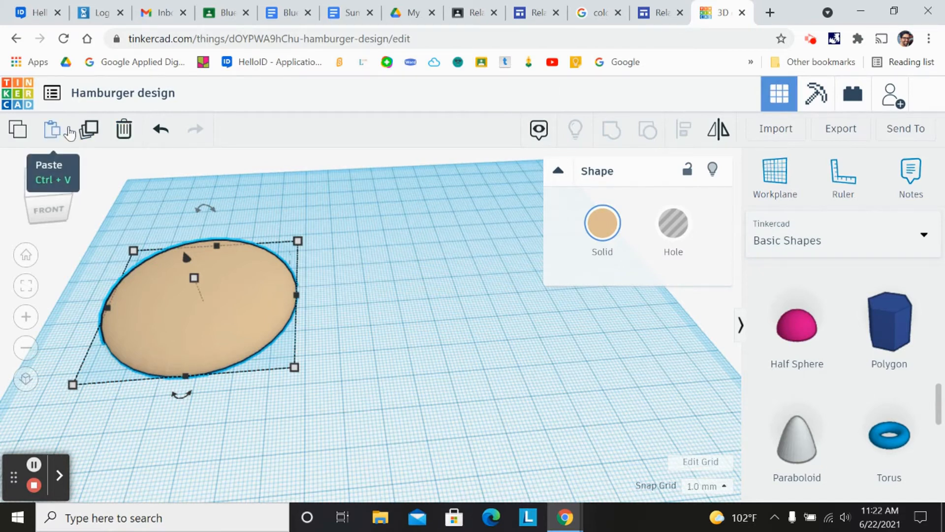
# - Copy and paste the half sphere, placing the duplicate to the right of the original
pyautogui.click(17, 136)
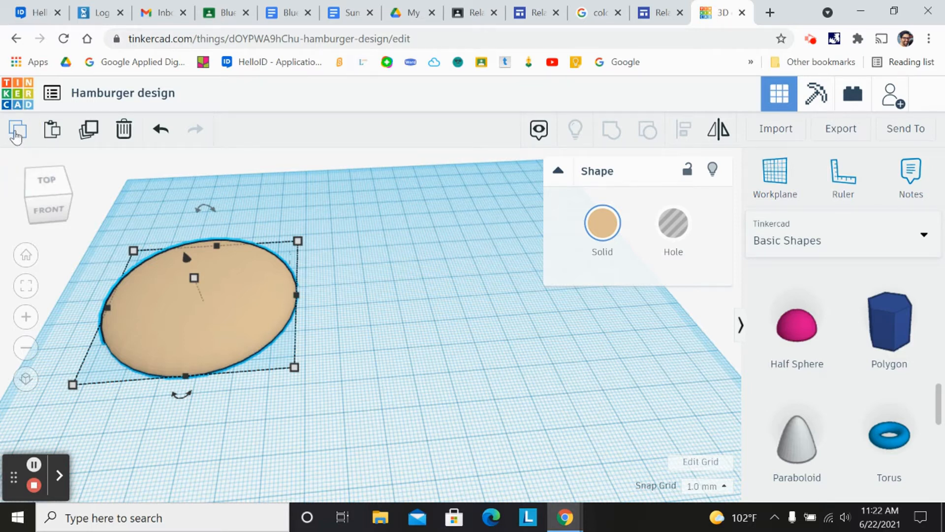
pyautogui.click(55, 139)
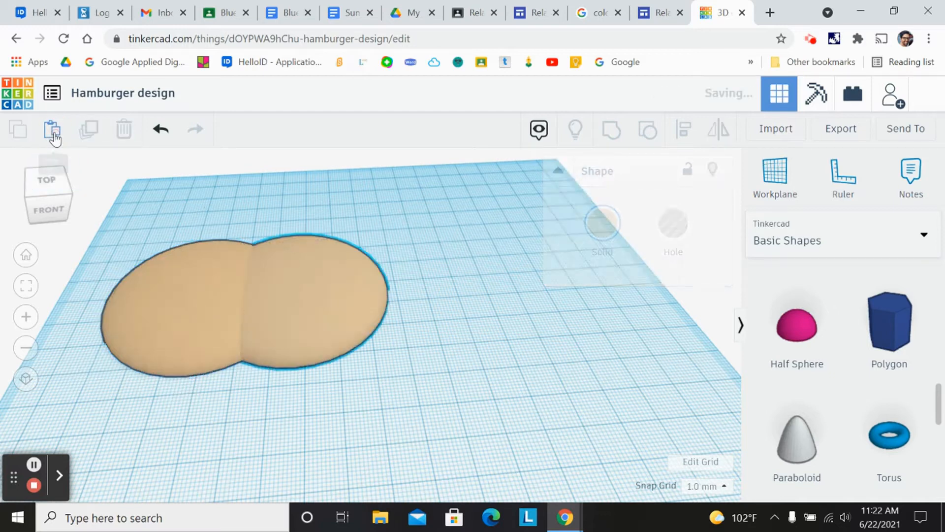
pyautogui.moveTo(326, 301); pyautogui.dragTo(465, 286)
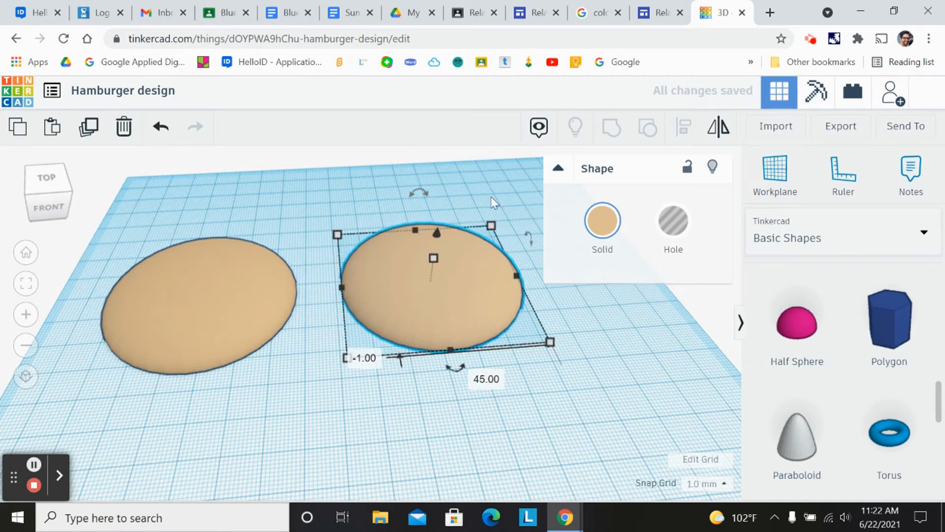
# - Rotate the duplicated half sphere to flip it upside down
pyautogui.click(559, 173)
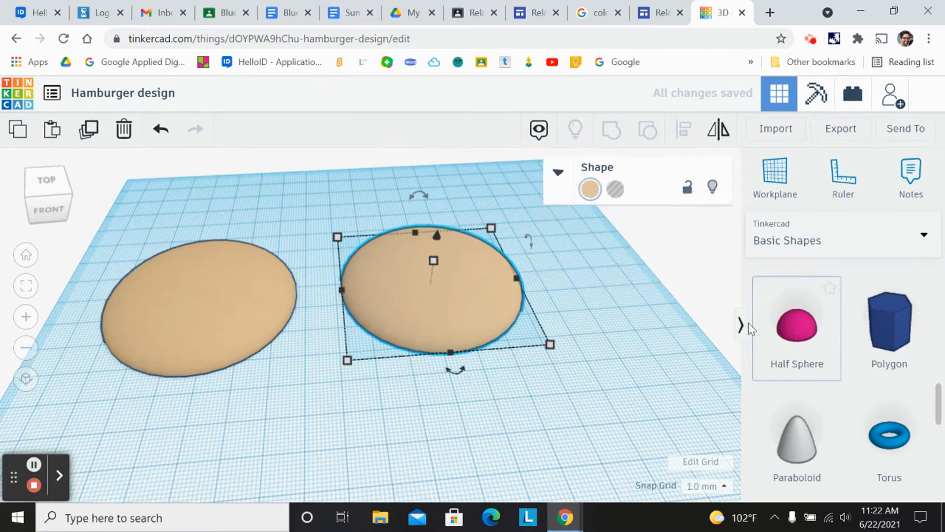
pyautogui.click(740, 323)
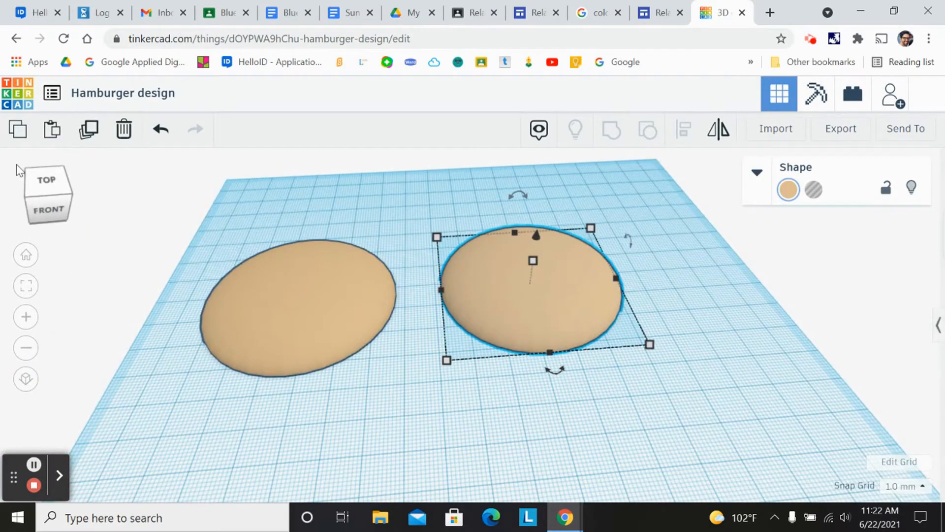
pyautogui.click(45, 190)
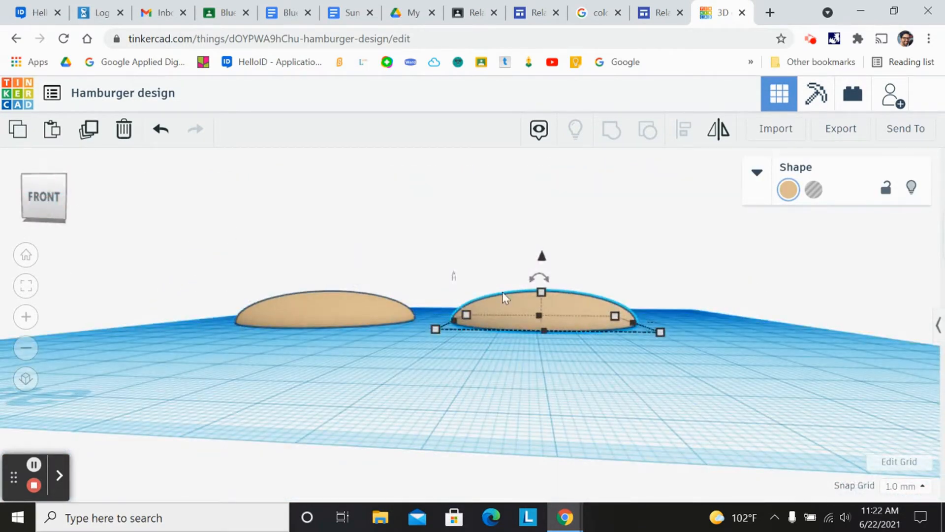
pyautogui.moveTo(527, 279)
pyautogui.click(539, 274)
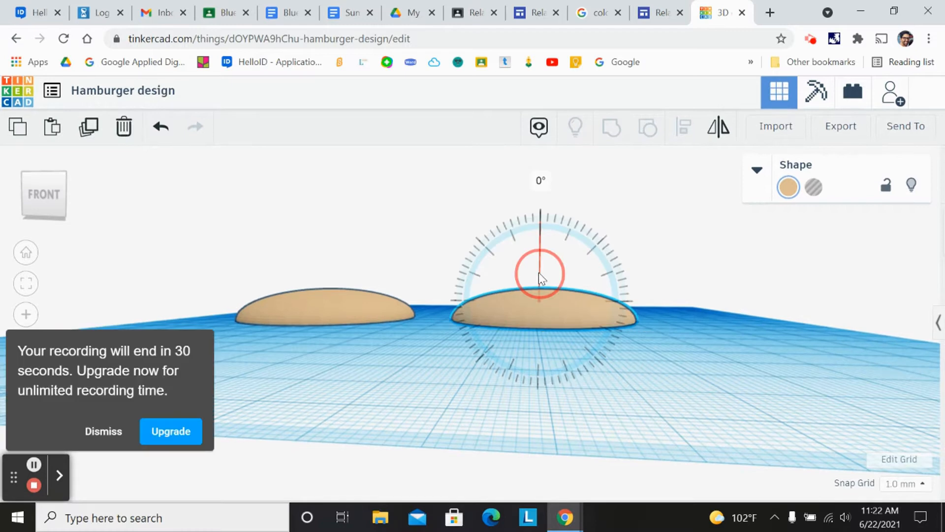
pyautogui.click(105, 433)
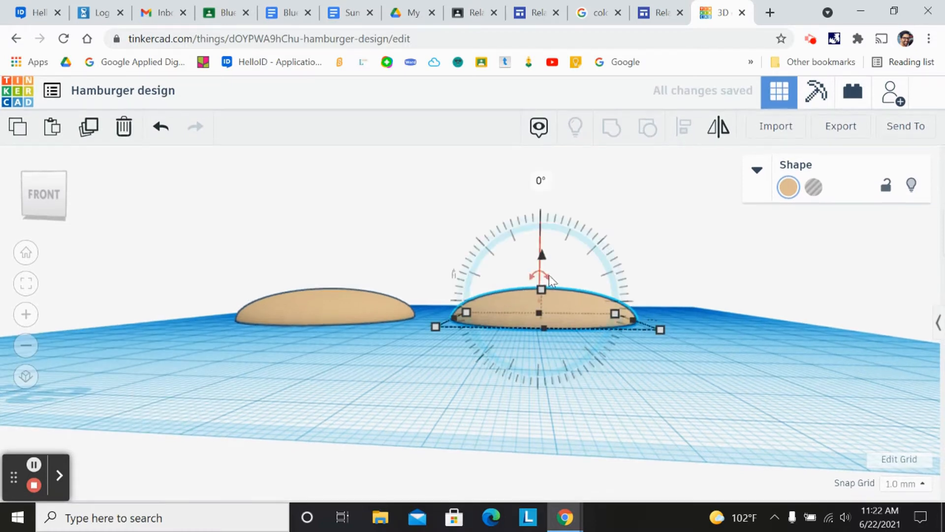
pyautogui.moveTo(545, 276); pyautogui.dragTo(548, 353)
# - Place a sphere on the workplane in front of the two bun halves
pyautogui.click(43, 200)
pyautogui.moveTo(42, 201); pyautogui.dragTo(46, 180)
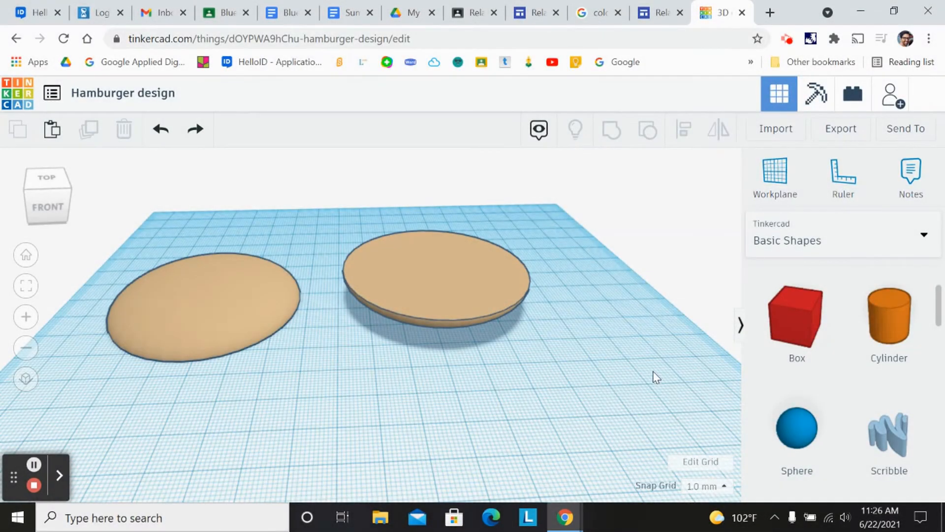
pyautogui.scroll(-8, 866, 361)
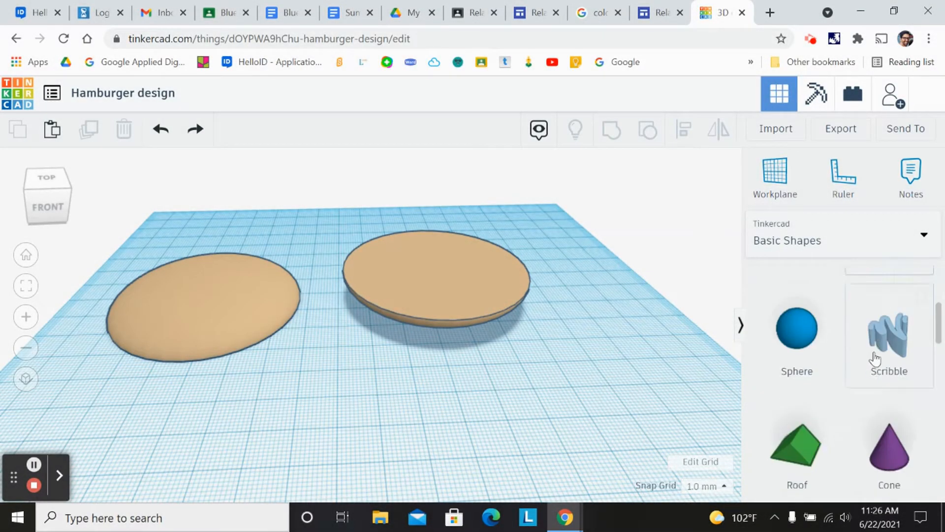
pyautogui.scroll(5, 851, 357)
pyautogui.scroll(-5, 851, 355)
pyautogui.scroll(8, 851, 356)
pyautogui.moveTo(797, 430); pyautogui.dragTo(525, 406)
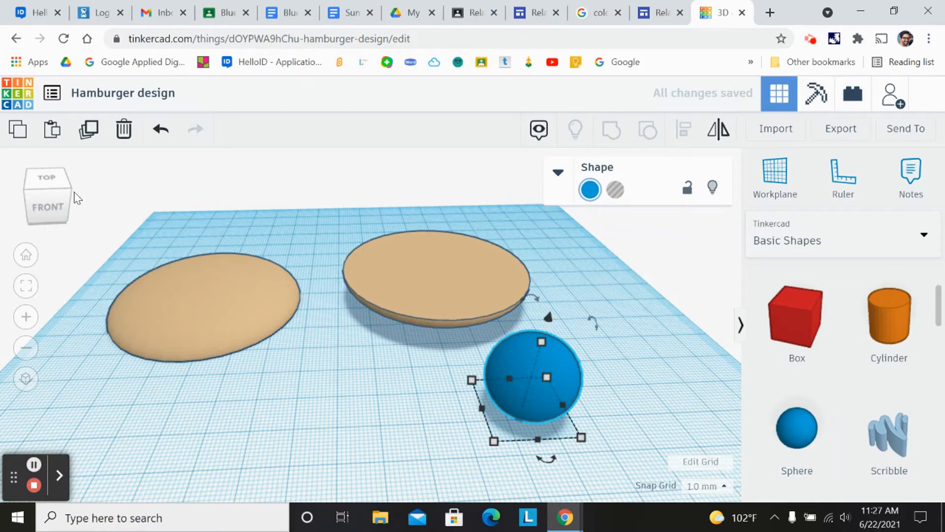
# - Flatten the sphere to 8 mm high and enlarge its base into a patty shape
pyautogui.click(41, 202)
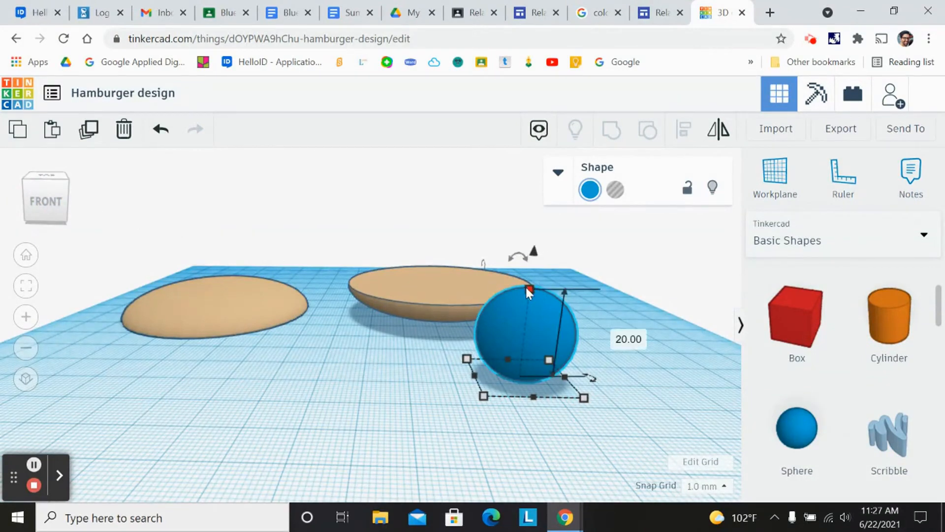
pyautogui.moveTo(527, 288); pyautogui.dragTo(523, 342)
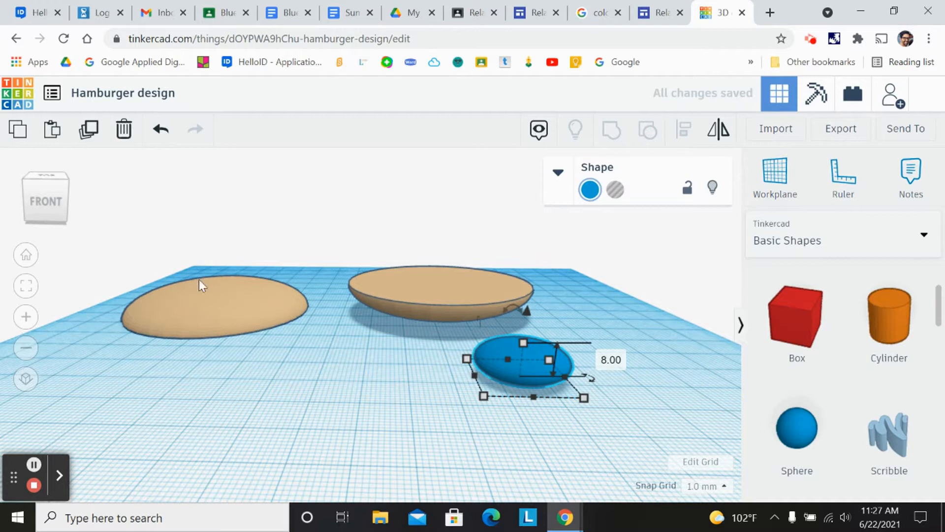
pyautogui.moveTo(55, 205); pyautogui.dragTo(57, 215)
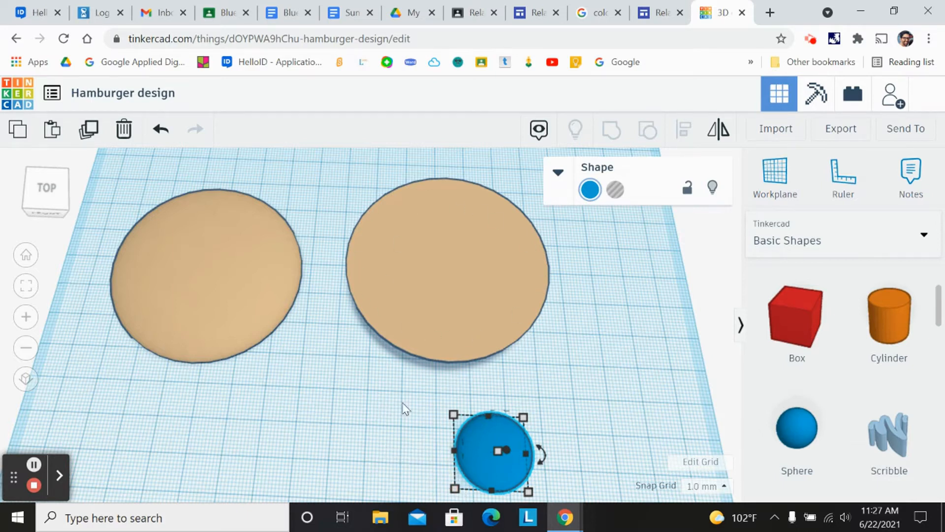
pyautogui.moveTo(455, 417); pyautogui.dragTo(367, 345)
pyautogui.moveTo(421, 397); pyautogui.dragTo(568, 373)
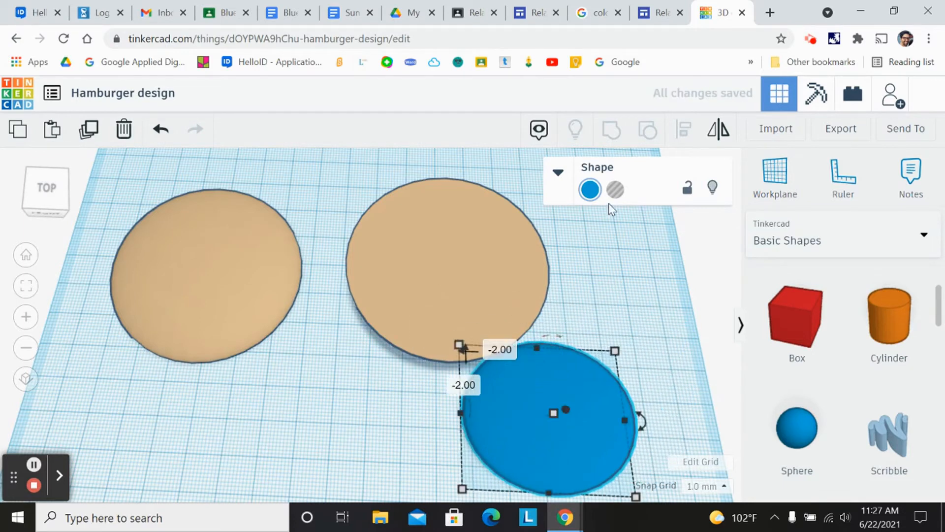
# - Colour the flattened sphere dark brown
pyautogui.click(590, 191)
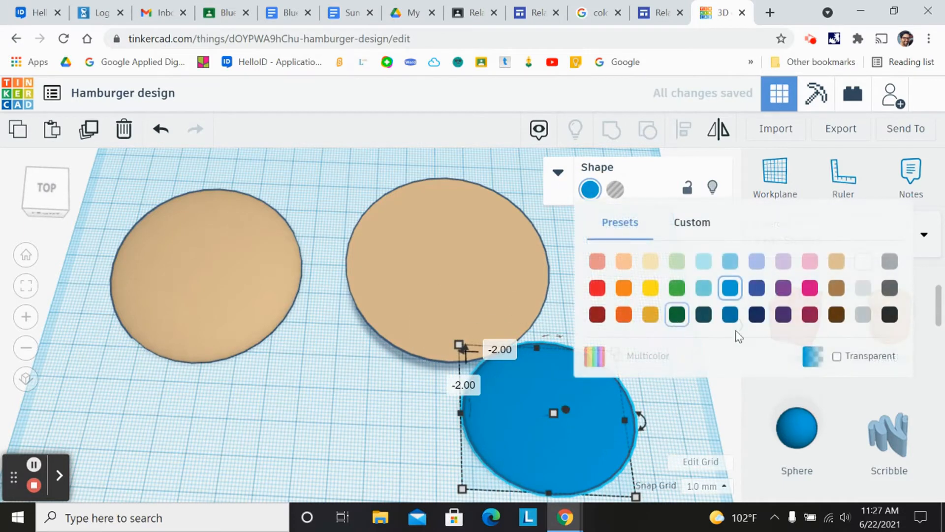
pyautogui.click(835, 315)
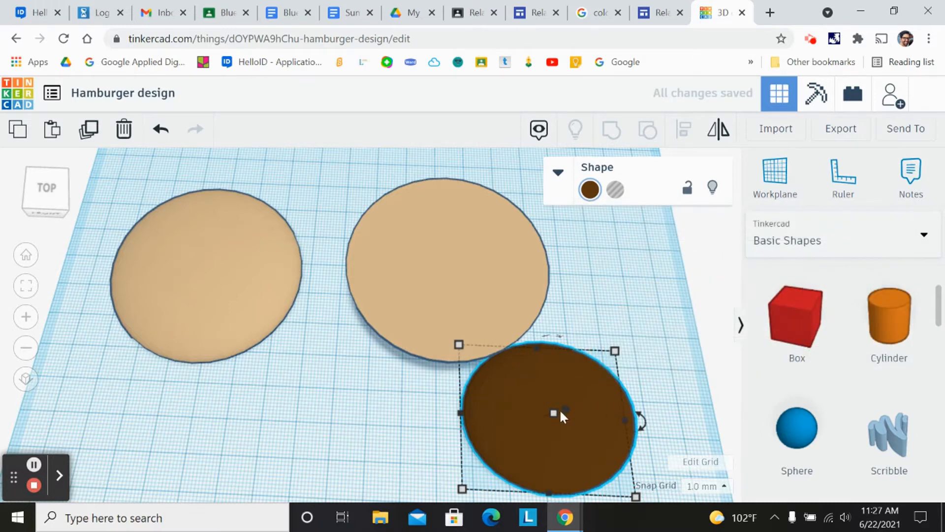
pyautogui.click(34, 197)
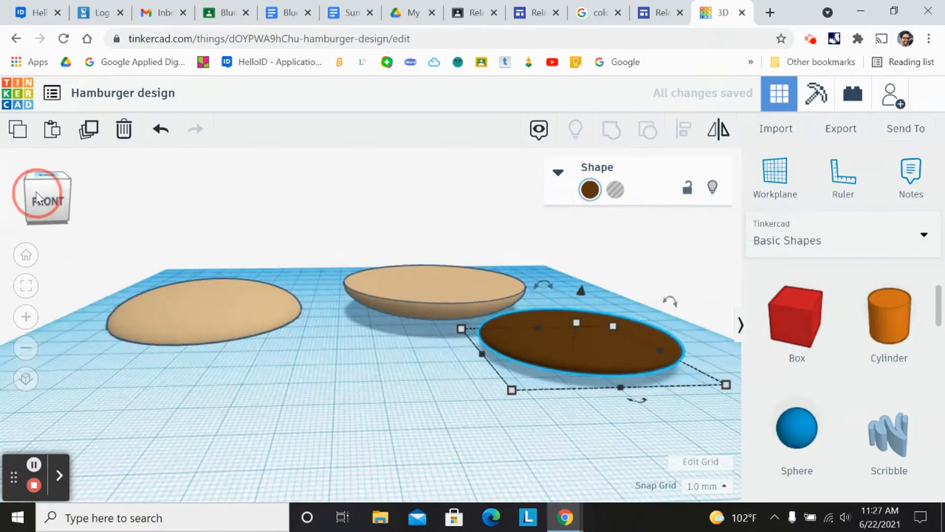
pyautogui.click(35, 194)
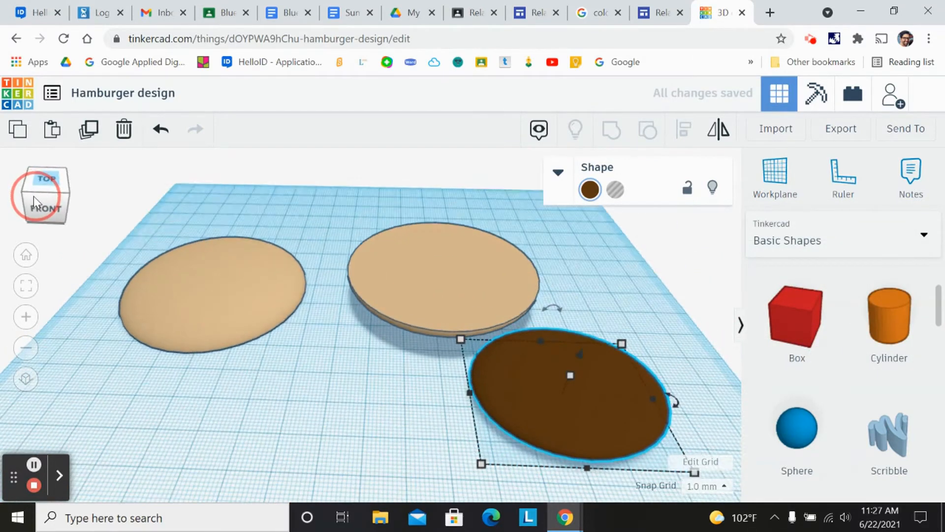
pyautogui.moveTo(33, 197); pyautogui.dragTo(37, 196)
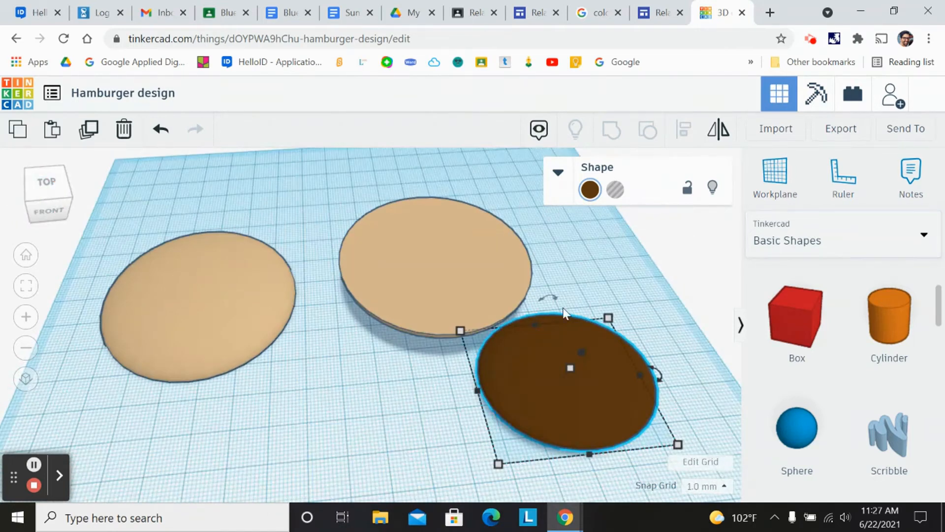
# - Lift the brown patty above the workplane and move it over the right bun half
pyautogui.moveTo(559, 367); pyautogui.dragTo(527, 389)
pyautogui.click(53, 199)
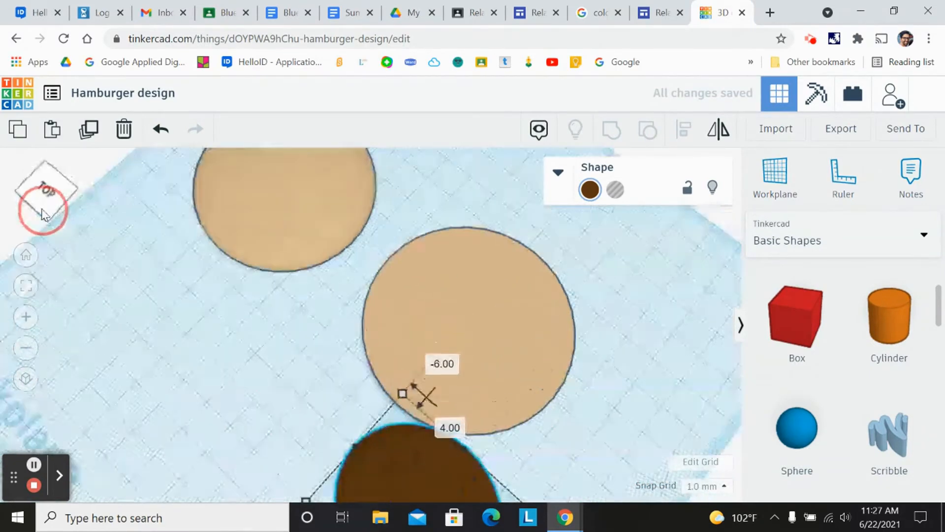
pyautogui.click(57, 204)
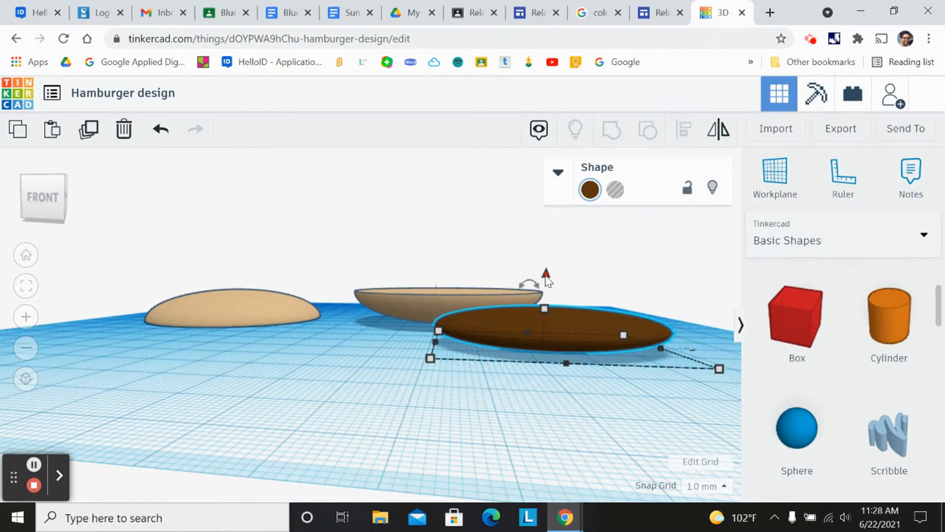
pyautogui.moveTo(547, 278); pyautogui.dragTo(548, 225)
pyautogui.click(40, 197)
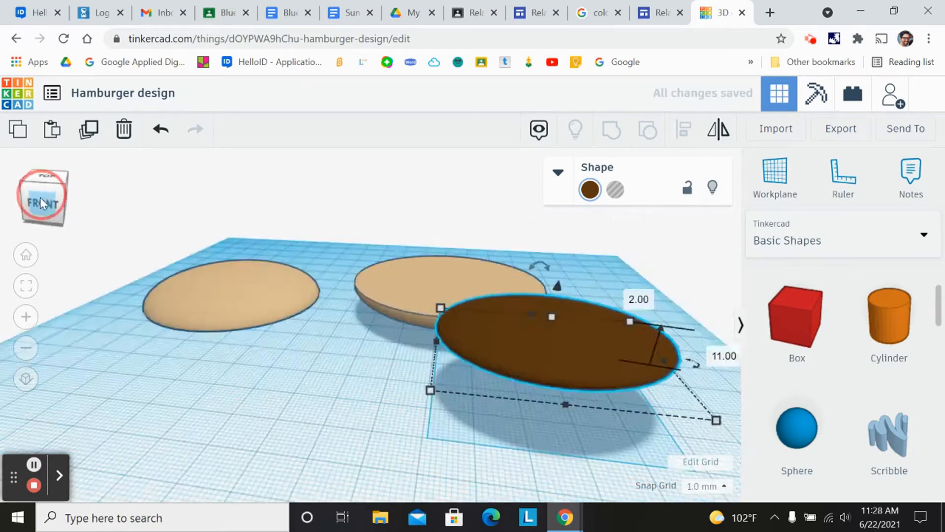
pyautogui.moveTo(512, 435); pyautogui.dragTo(421, 257)
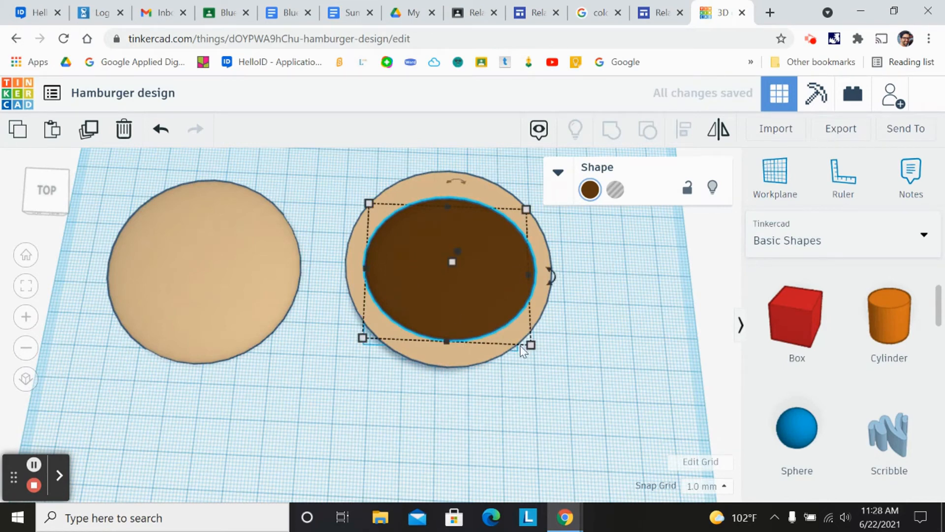
# - Resize the patty's base to 48 by 48 mm and centre it on the bun half
pyautogui.moveTo(528, 346)
pyautogui.moveTo(531, 345); pyautogui.dragTo(536, 370)
pyautogui.moveTo(447, 323)
pyautogui.mouseDown()
pyautogui.moveTo(434, 297)
pyautogui.moveTo(446, 309)
pyautogui.mouseUp()
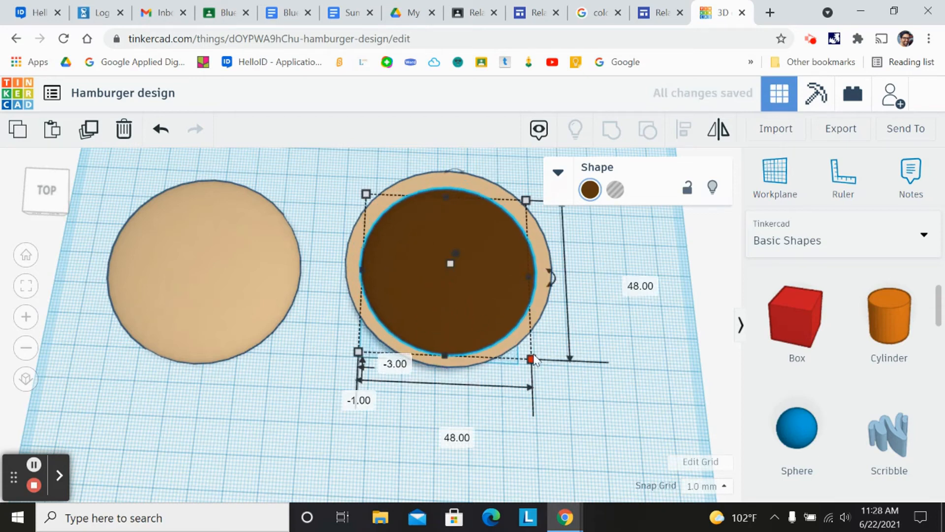
pyautogui.moveTo(534, 364); pyautogui.dragTo(545, 376)
pyautogui.click(452, 321)
pyautogui.moveTo(452, 321); pyautogui.dragTo(449, 312)
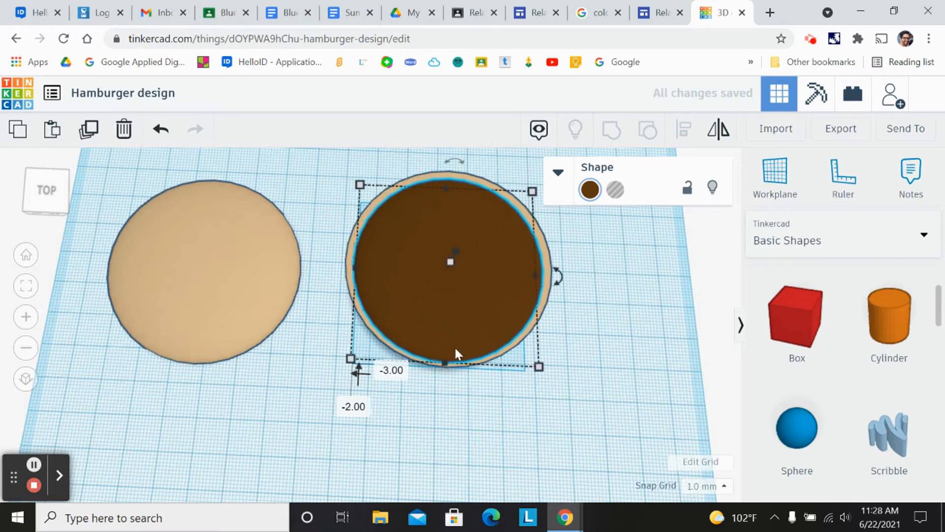
# - Move the patty off the bun and lower it back onto the workplane
pyautogui.click(48, 199)
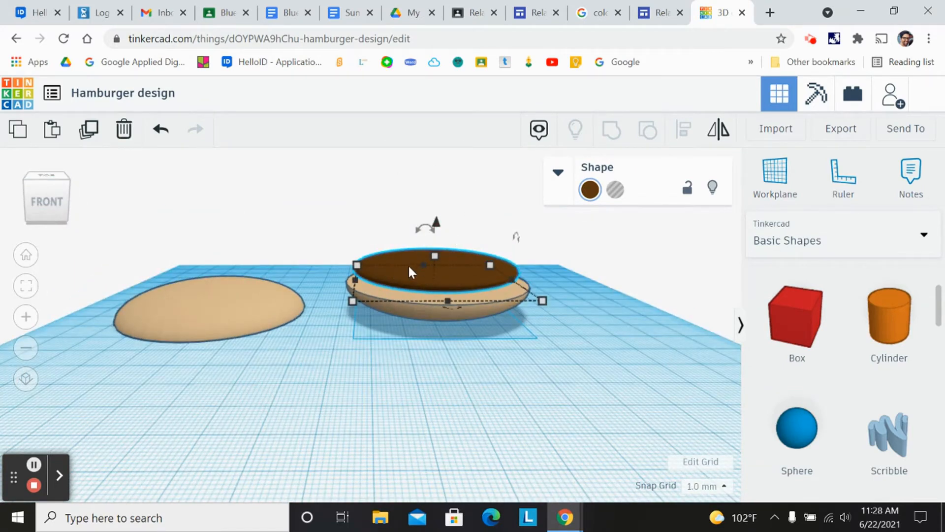
pyautogui.click(52, 191)
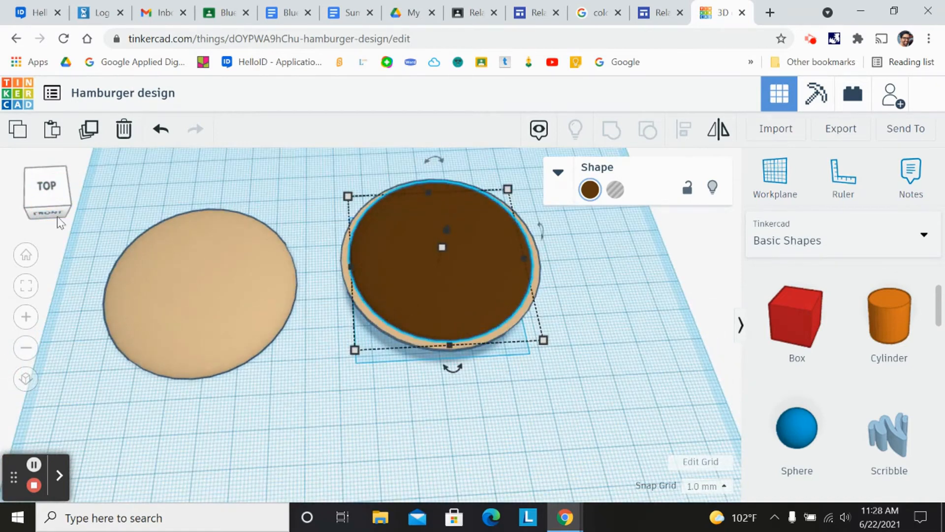
pyautogui.click(45, 194)
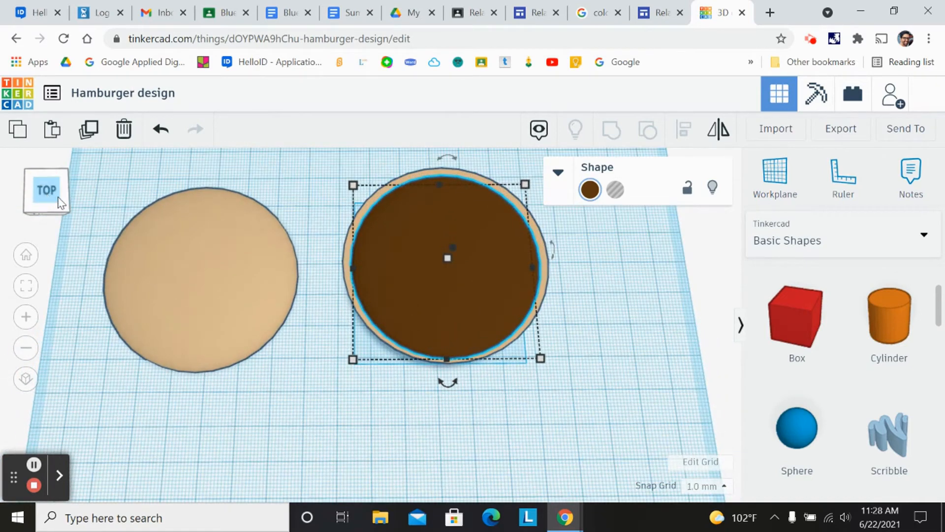
pyautogui.click(46, 197)
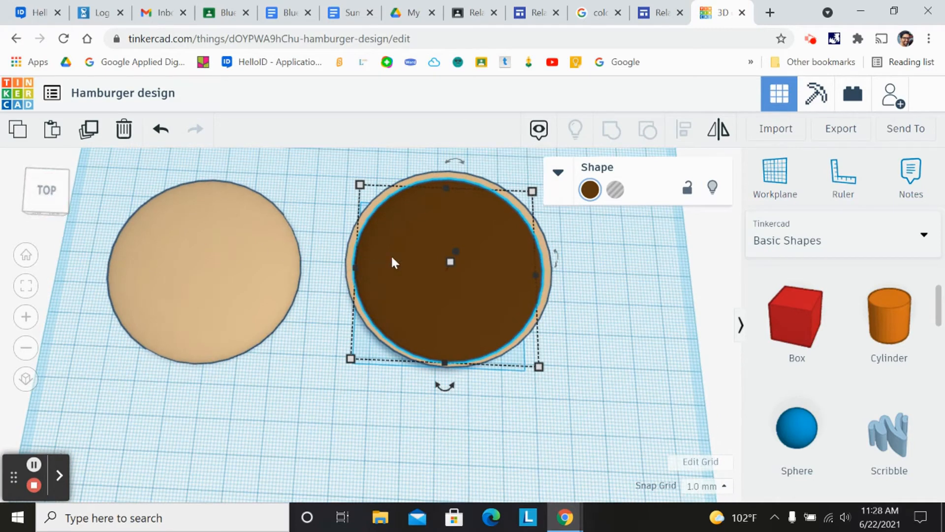
pyautogui.moveTo(404, 230); pyautogui.dragTo(564, 417)
pyautogui.click(45, 209)
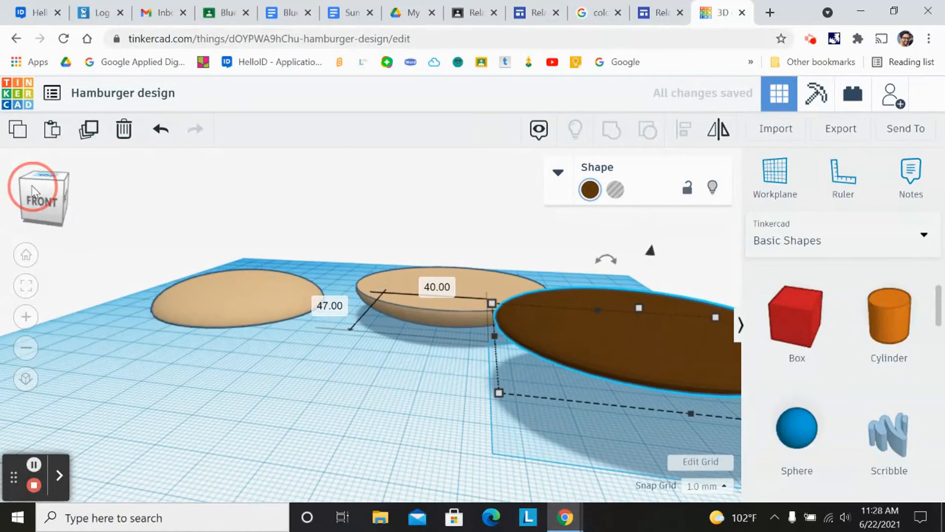
pyautogui.moveTo(649, 252); pyautogui.dragTo(634, 267)
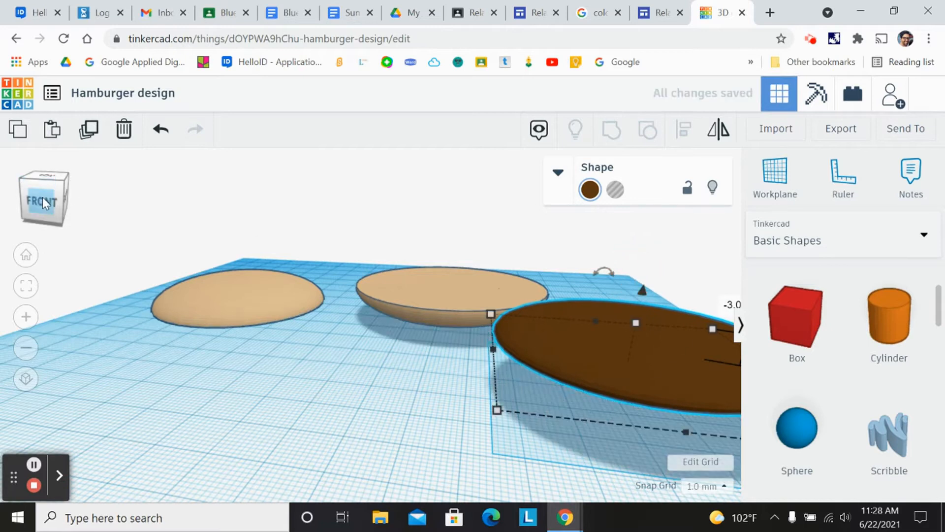
pyautogui.click(42, 198)
pyautogui.moveTo(642, 379); pyautogui.dragTo(349, 359)
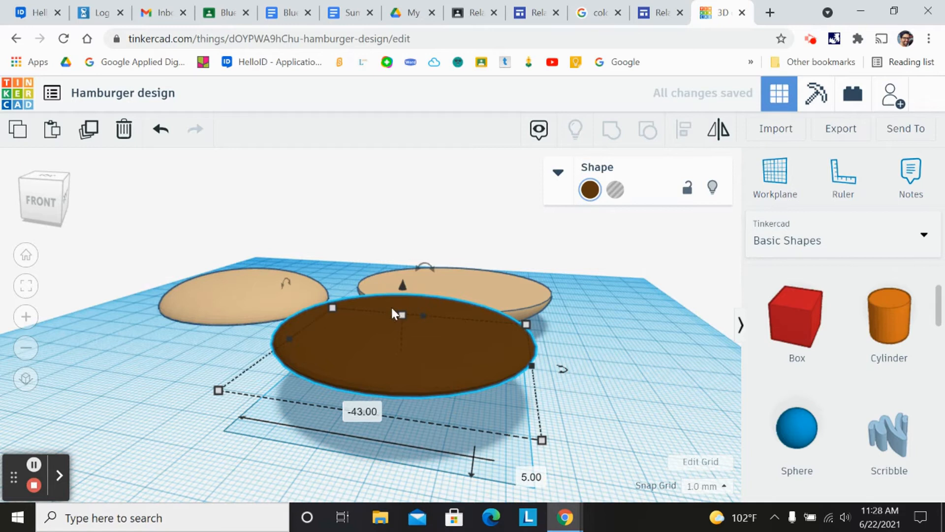
pyautogui.moveTo(403, 290); pyautogui.dragTo(399, 287)
pyautogui.click(61, 217)
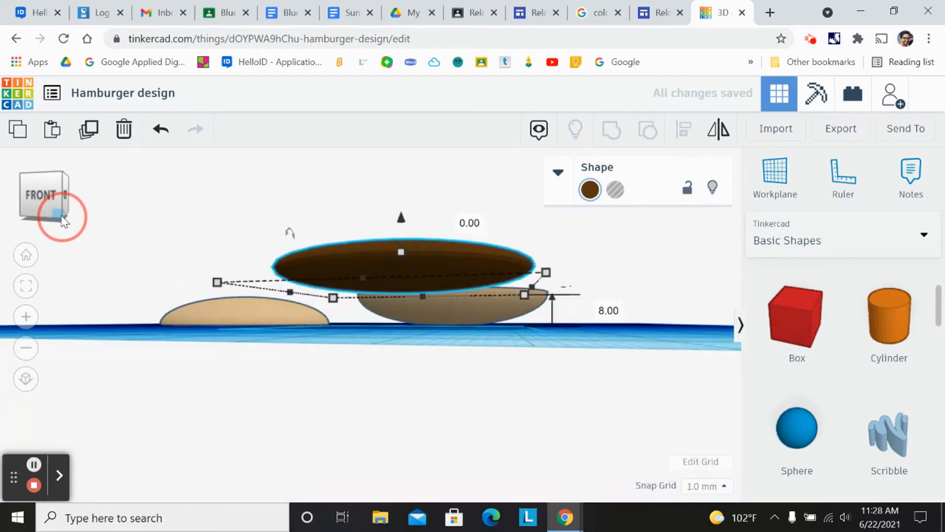
pyautogui.moveTo(403, 225); pyautogui.dragTo(392, 265)
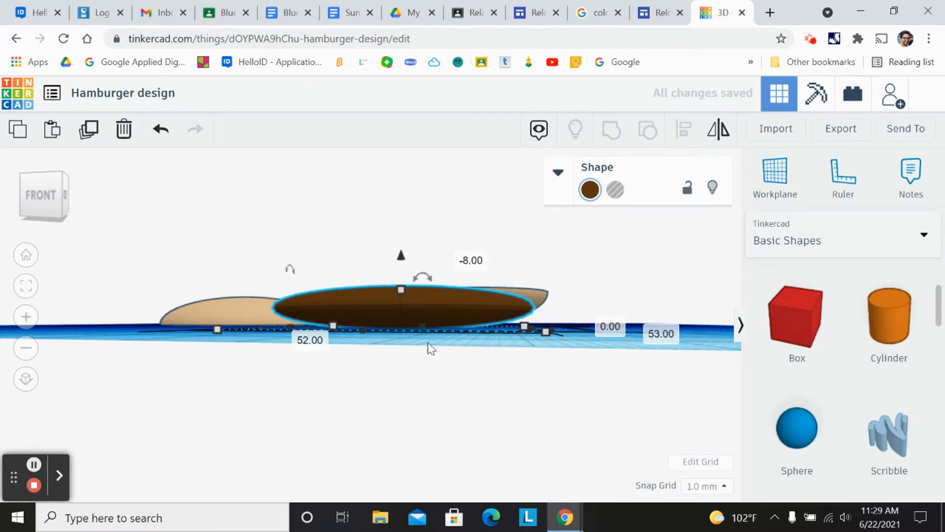
# - Arrange the two bun halves and the brown patty side by side in a row
pyautogui.click(25, 206)
pyautogui.moveTo(439, 420); pyautogui.dragTo(525, 222)
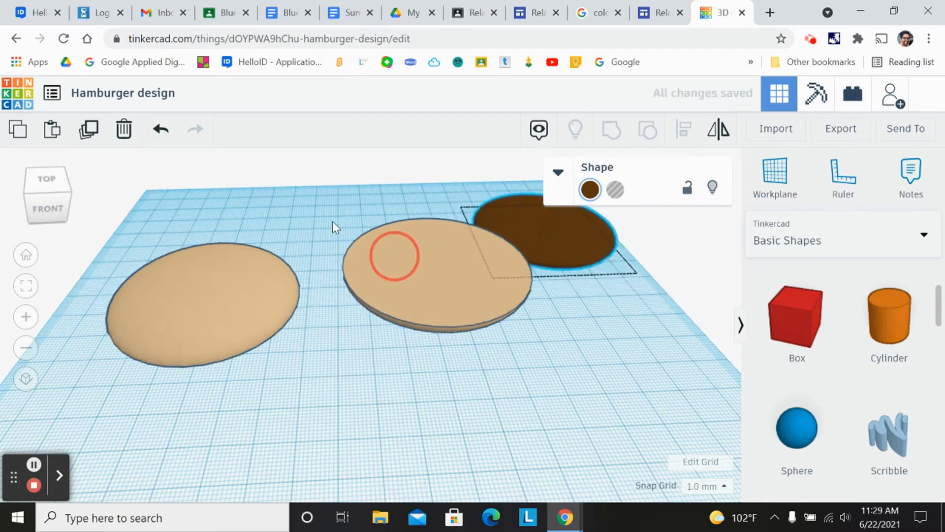
pyautogui.moveTo(394, 256); pyautogui.dragTo(312, 210)
pyautogui.moveTo(154, 291); pyautogui.dragTo(159, 235)
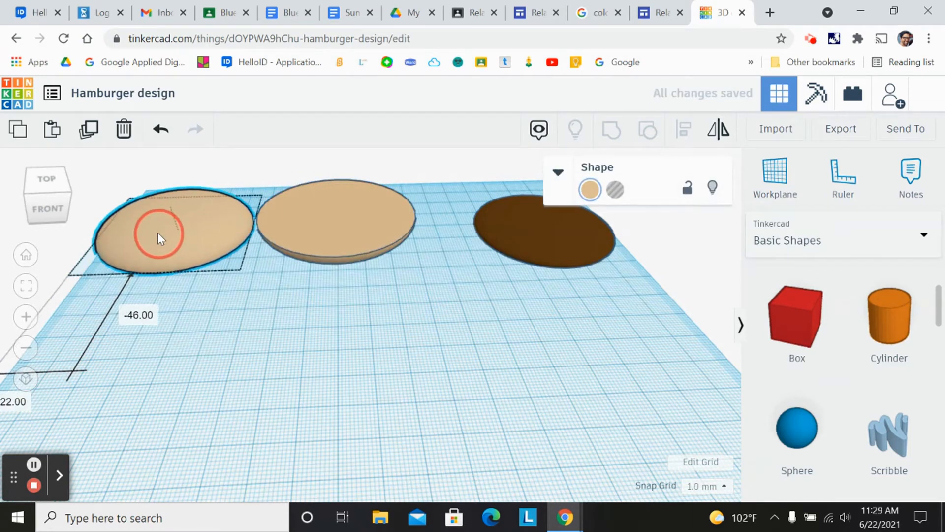
pyautogui.moveTo(550, 242); pyautogui.dragTo(516, 242)
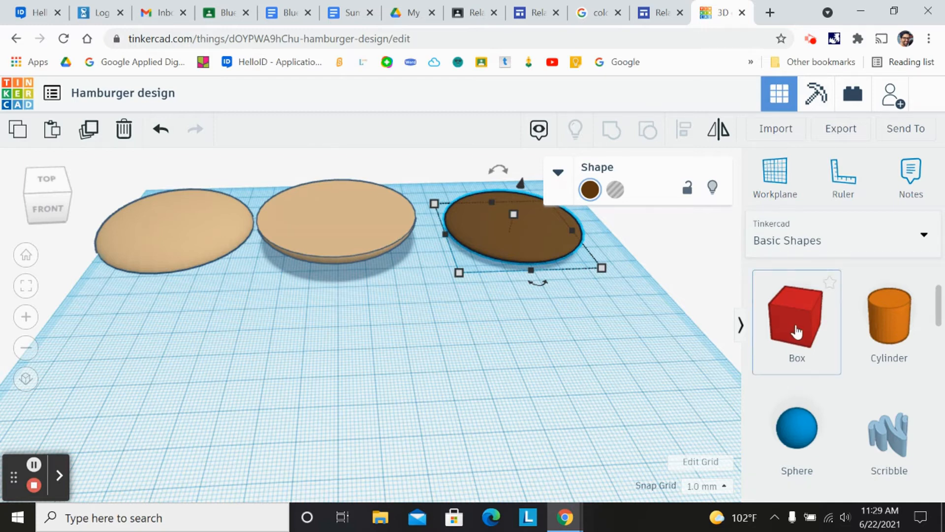
# - Add a box to the workplane below the buns and colour it yellow
pyautogui.moveTo(801, 325); pyautogui.dragTo(313, 379)
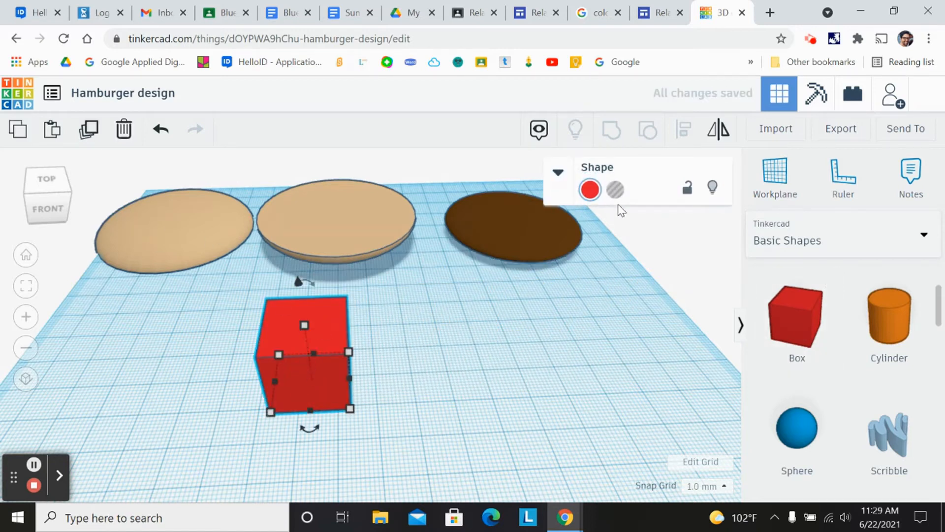
pyautogui.click(594, 195)
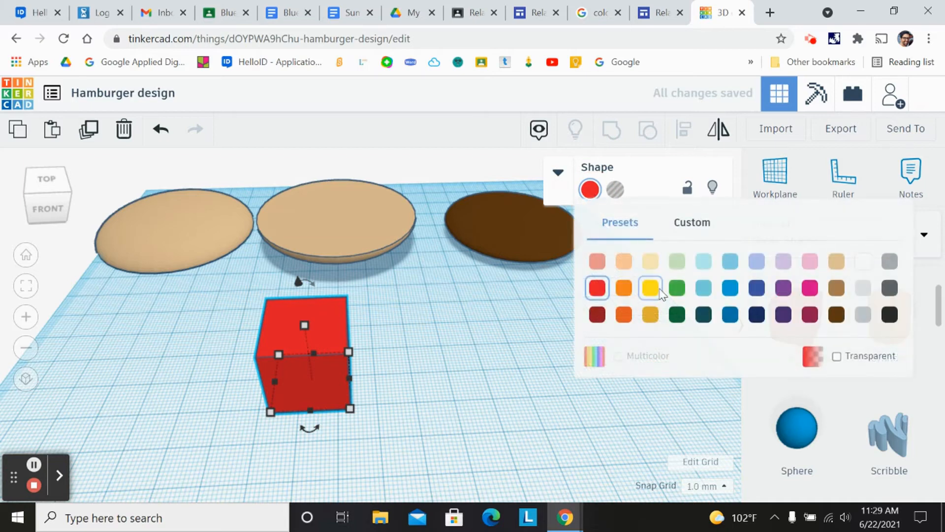
pyautogui.click(651, 289)
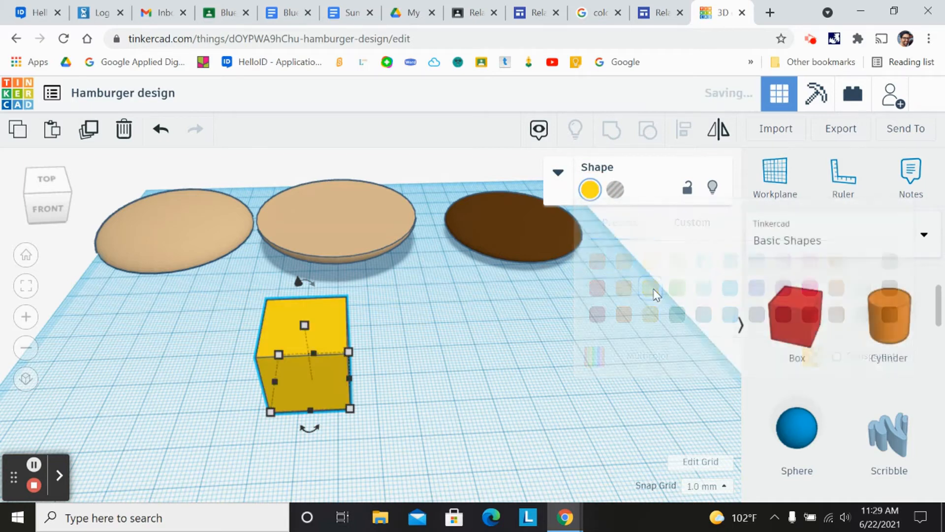
pyautogui.click(306, 327)
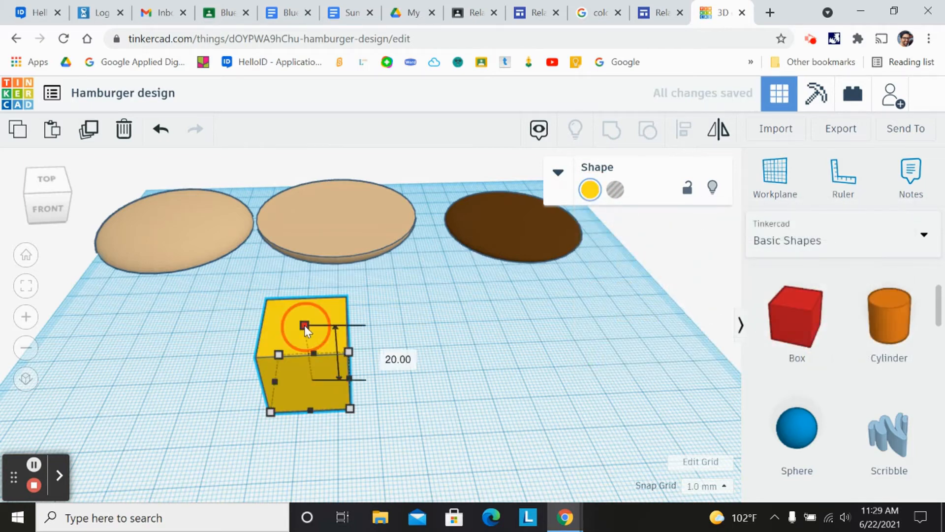
pyautogui.click(591, 192)
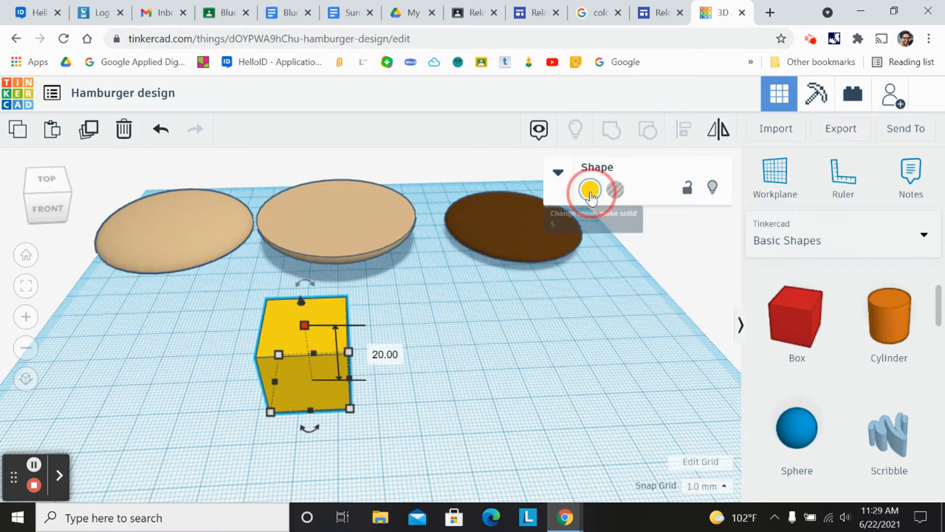
pyautogui.click(634, 294)
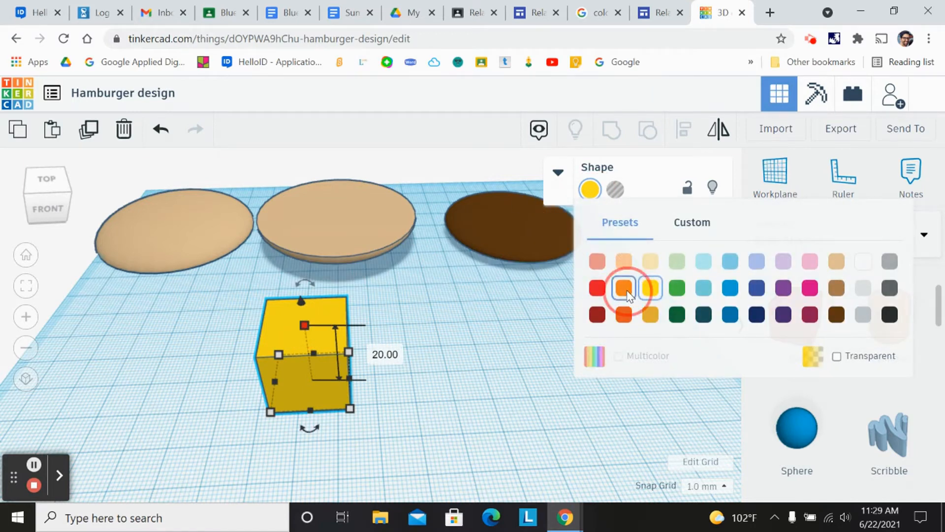
pyautogui.click(591, 191)
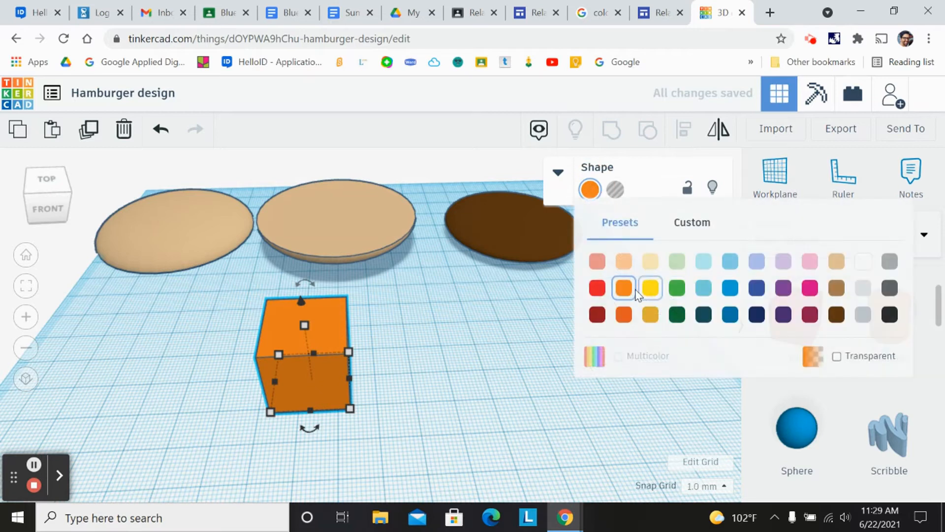
pyautogui.click(651, 288)
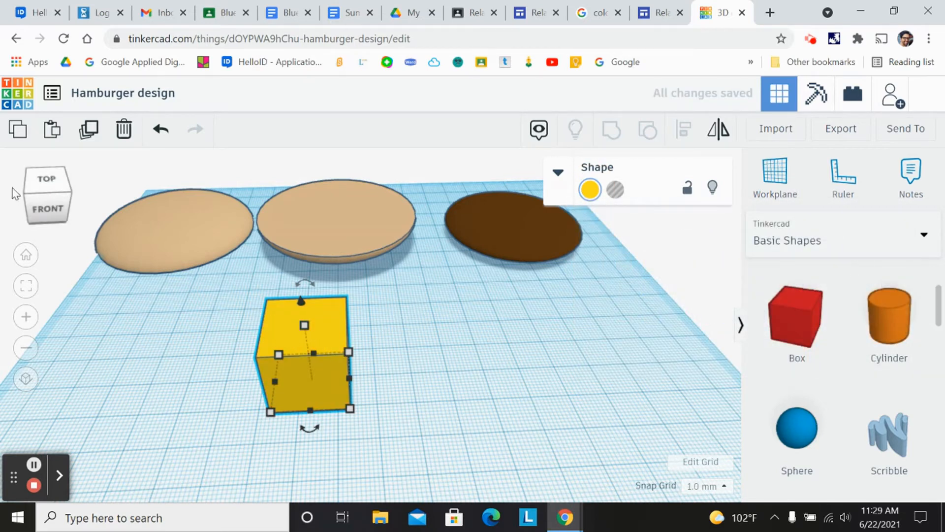
# - Flatten the yellow box to a height of 1 mm
pyautogui.click(32, 202)
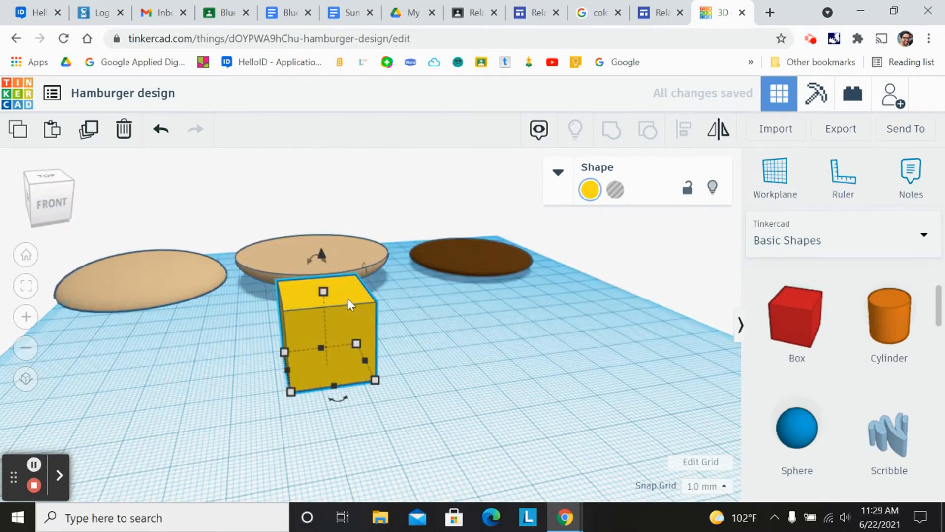
pyautogui.moveTo(326, 294)
pyautogui.moveTo(324, 292); pyautogui.dragTo(332, 362)
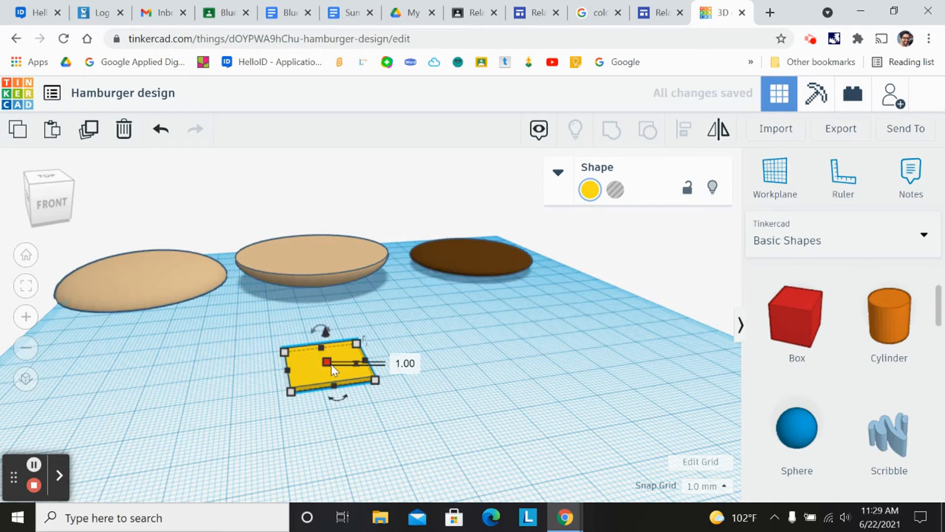
# - Resize the flat yellow slice to 40 by 40 mm
pyautogui.scroll(3, 330, 361)
pyautogui.scroll(2, 331, 362)
pyautogui.click(26, 317)
pyautogui.moveTo(169, 422); pyautogui.dragTo(324, 311)
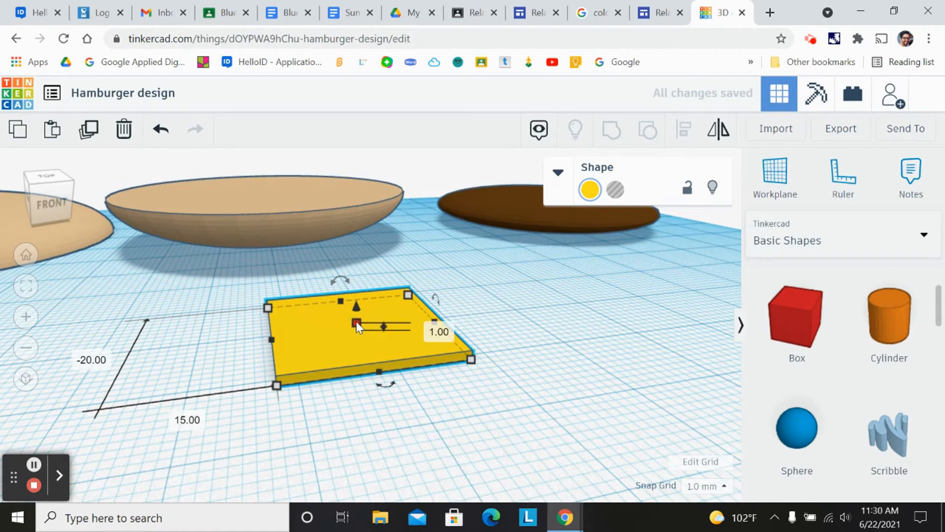
pyautogui.moveTo(356, 324)
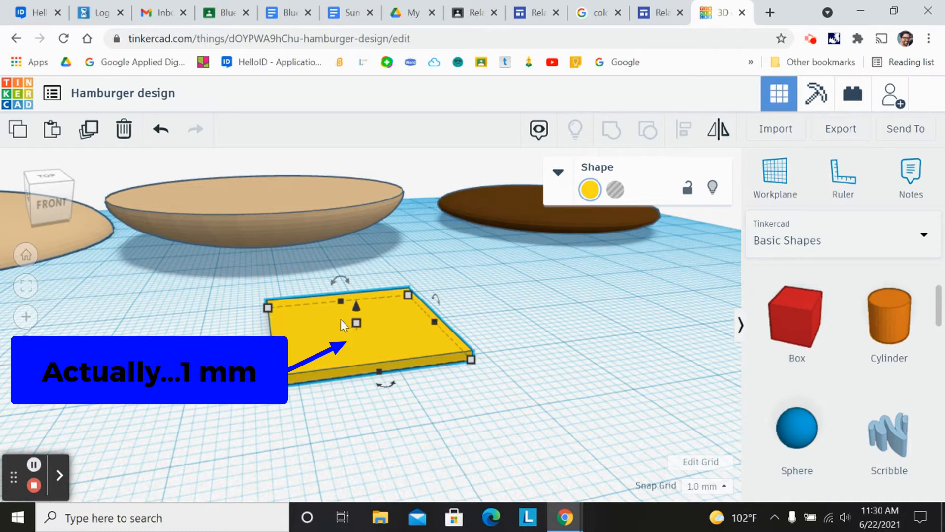
pyautogui.moveTo(281, 385)
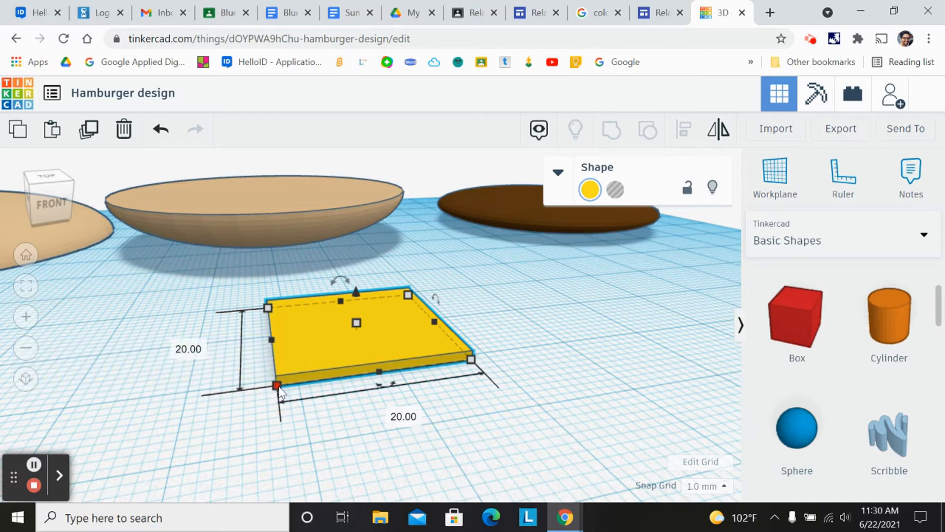
pyautogui.click(188, 350)
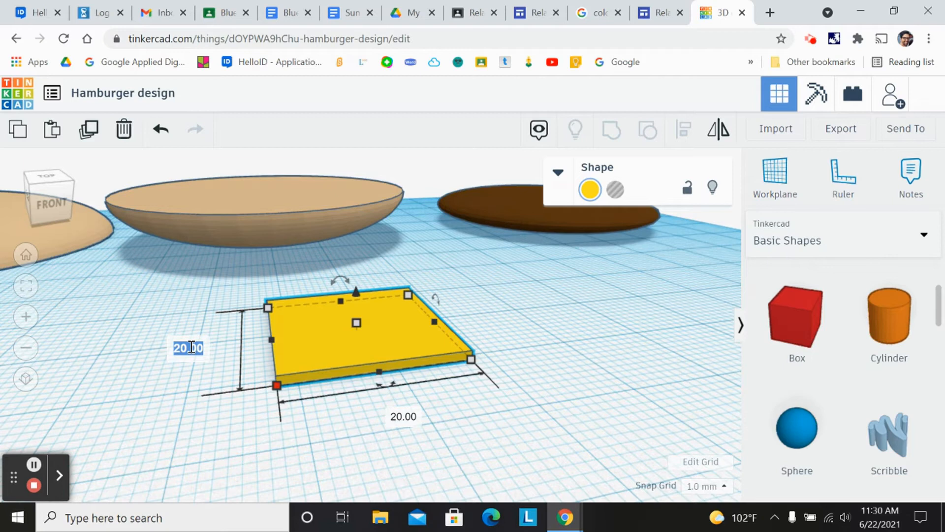
pyautogui.write('40')
pyautogui.press('Return')
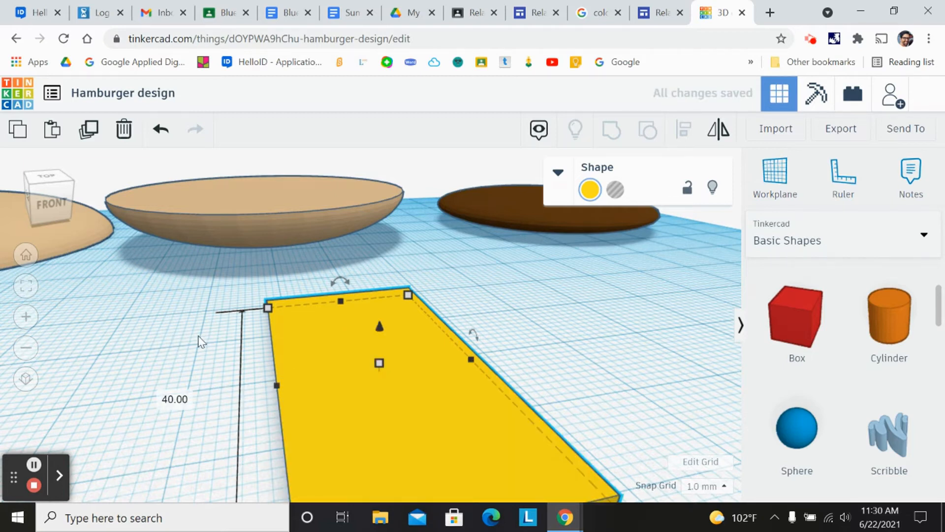
pyautogui.scroll(-3, 400, 308)
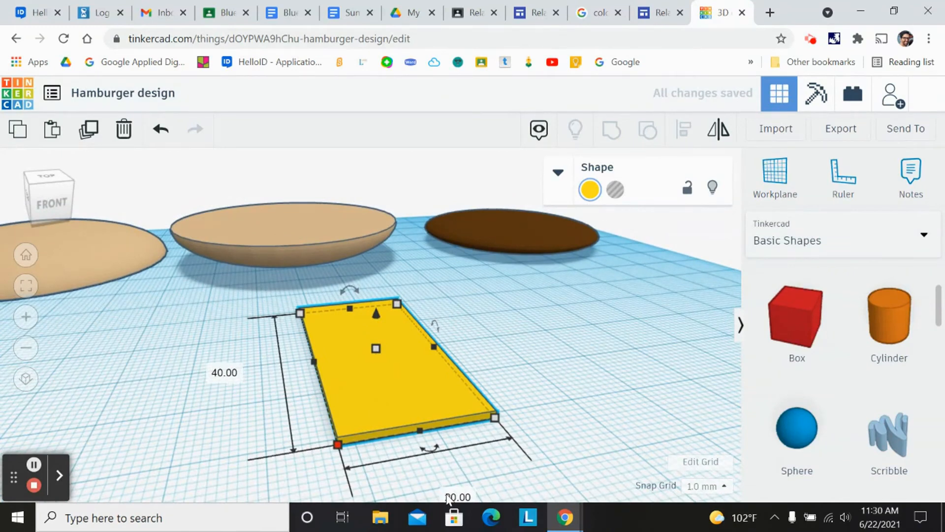
pyautogui.click(456, 498)
pyautogui.write('40')
pyautogui.press('Return')
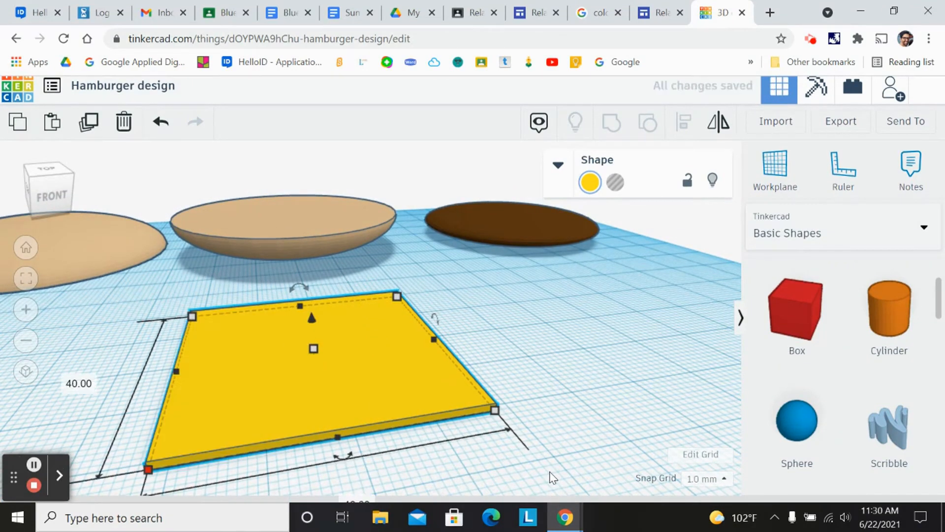
# - Resize the yellow cheese slice to 45 by 45 mm
pyautogui.click(54, 175)
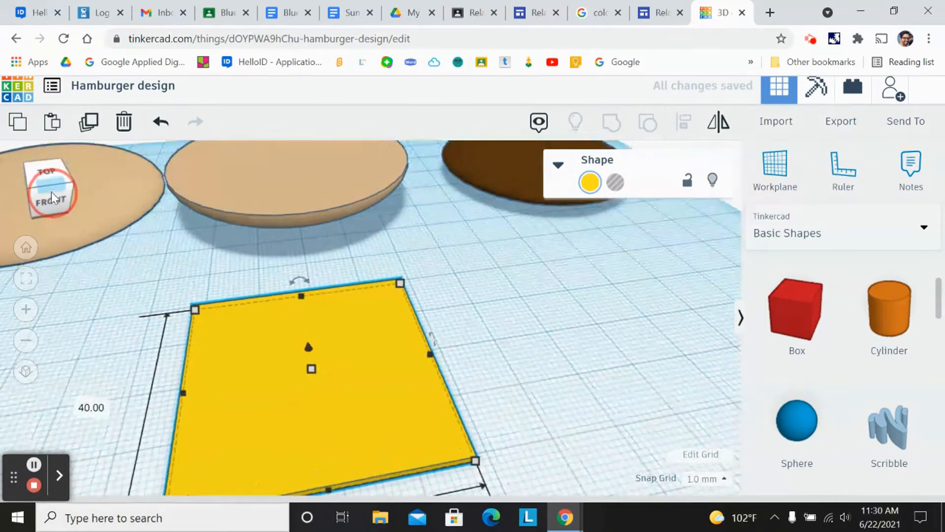
pyautogui.moveTo(268, 346); pyautogui.dragTo(380, 242)
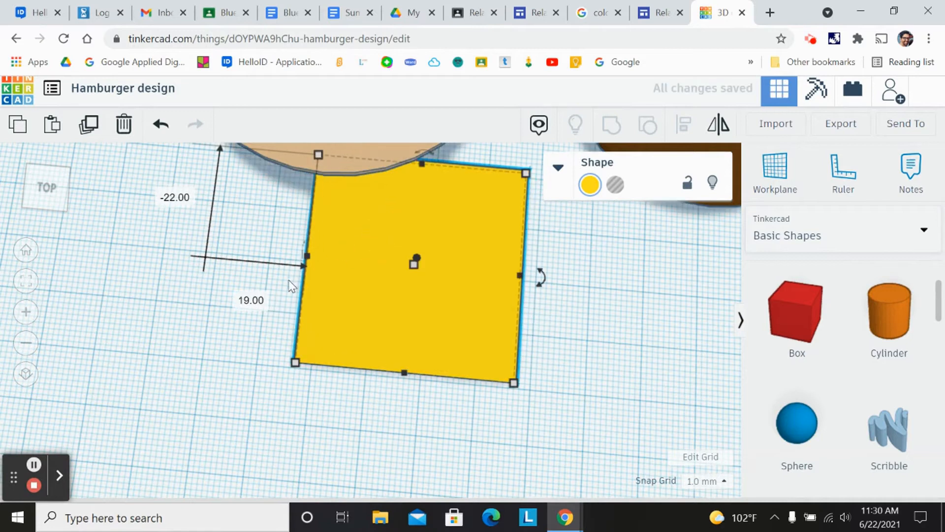
pyautogui.scroll(-5, 404, 275)
pyautogui.moveTo(375, 293); pyautogui.dragTo(293, 392)
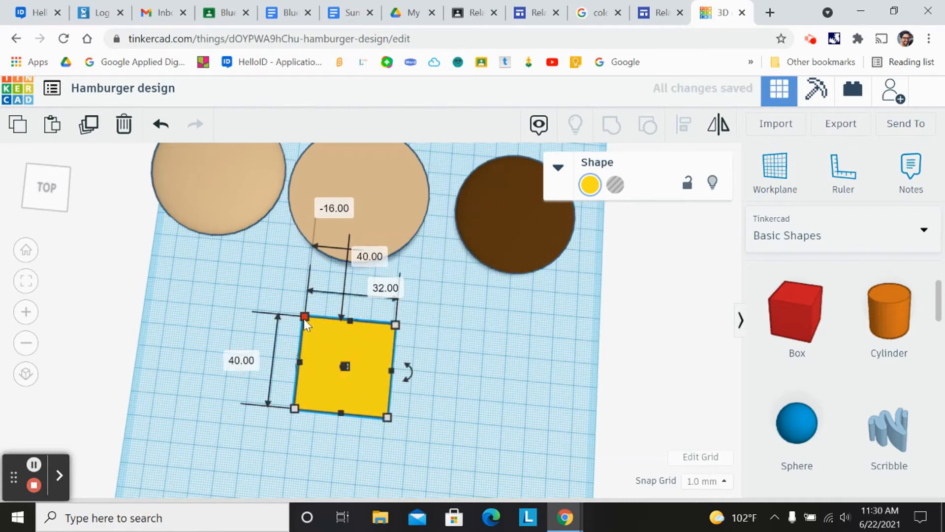
pyautogui.click(357, 253)
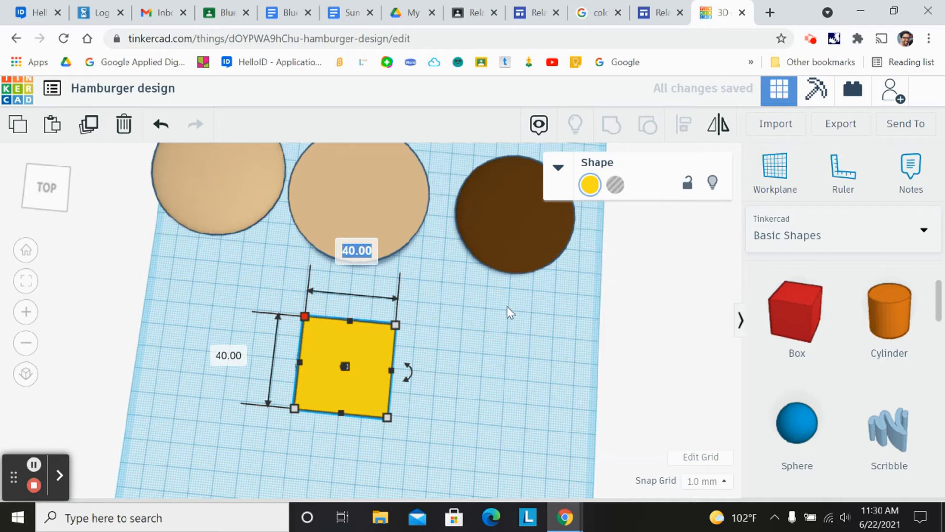
pyautogui.write('45')
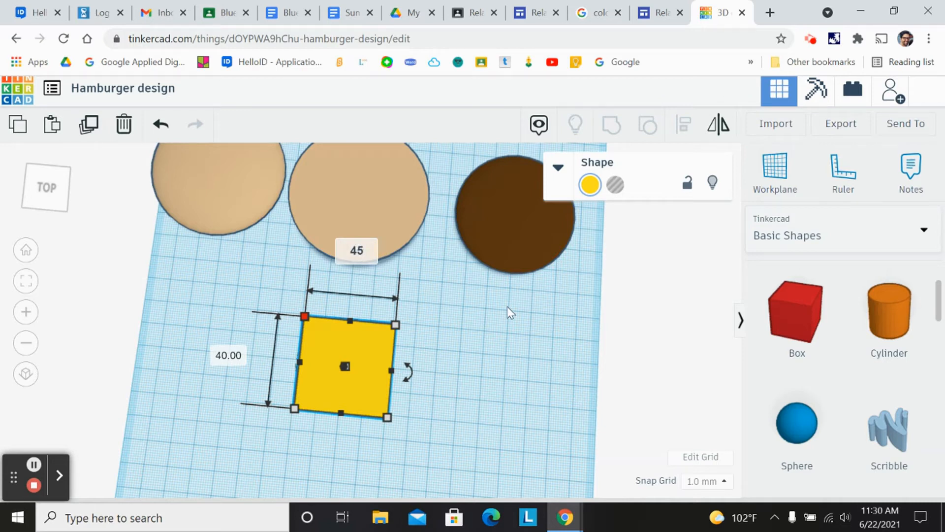
pyautogui.press('Return')
pyautogui.click(220, 355)
pyautogui.write('45')
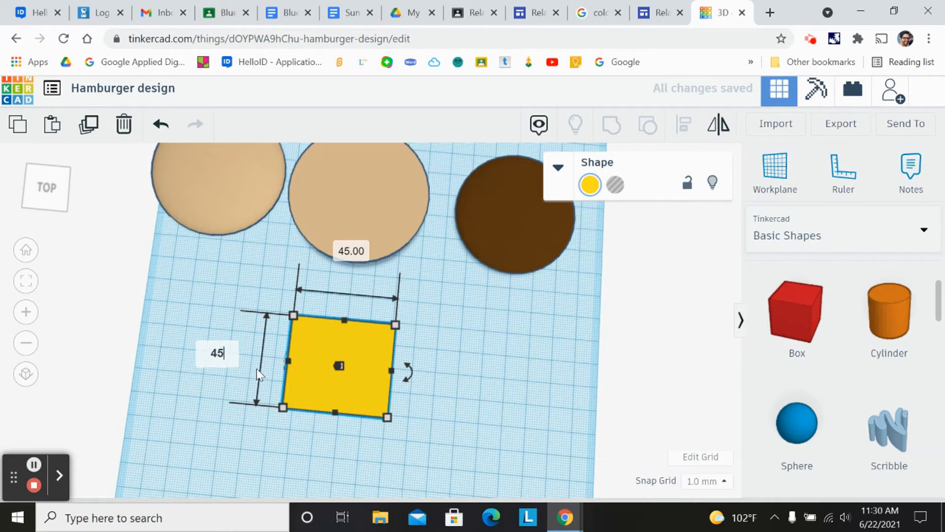
pyautogui.press('Return')
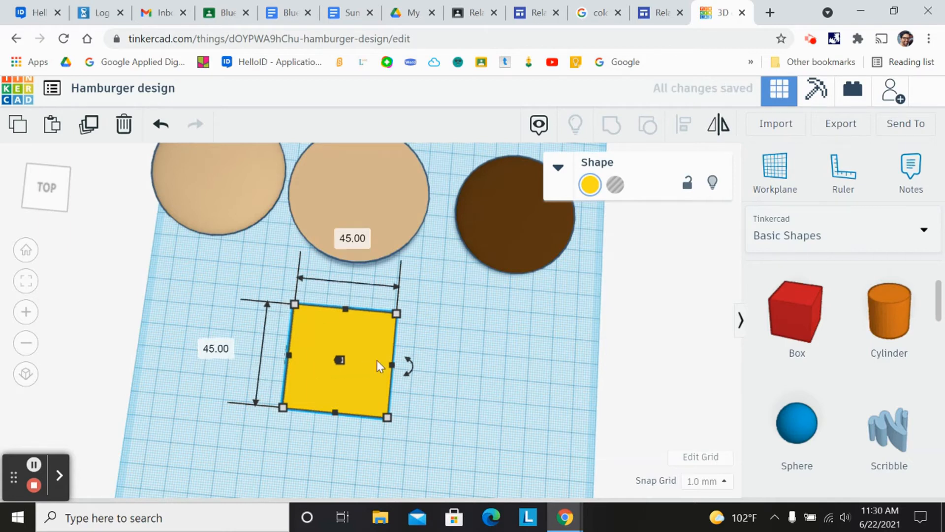
# - Browse all pages of the Shape Generators library for a shape to use as lettuce
pyautogui.click(52, 194)
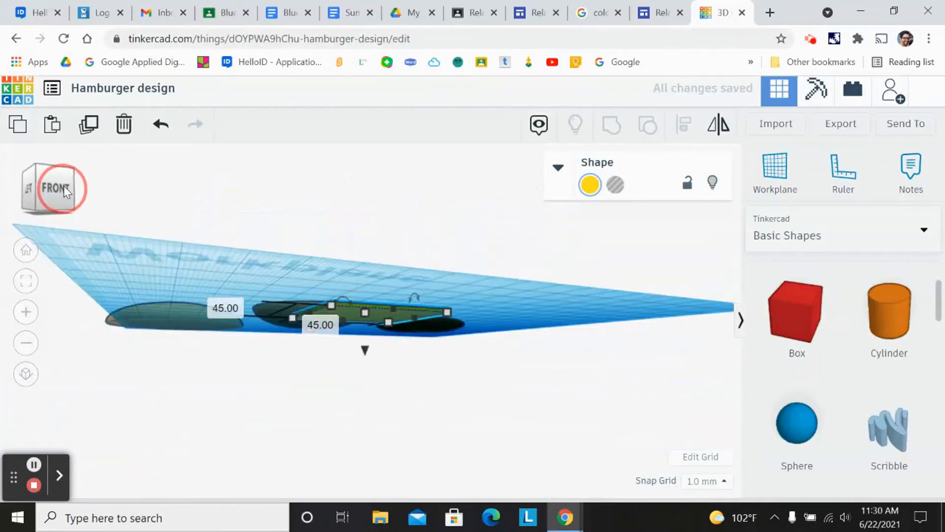
pyautogui.moveTo(65, 188)
pyautogui.mouseDown()
pyautogui.moveTo(49, 190)
pyautogui.moveTo(52, 197)
pyautogui.mouseUp()
pyautogui.moveTo(320, 364); pyautogui.dragTo(193, 297)
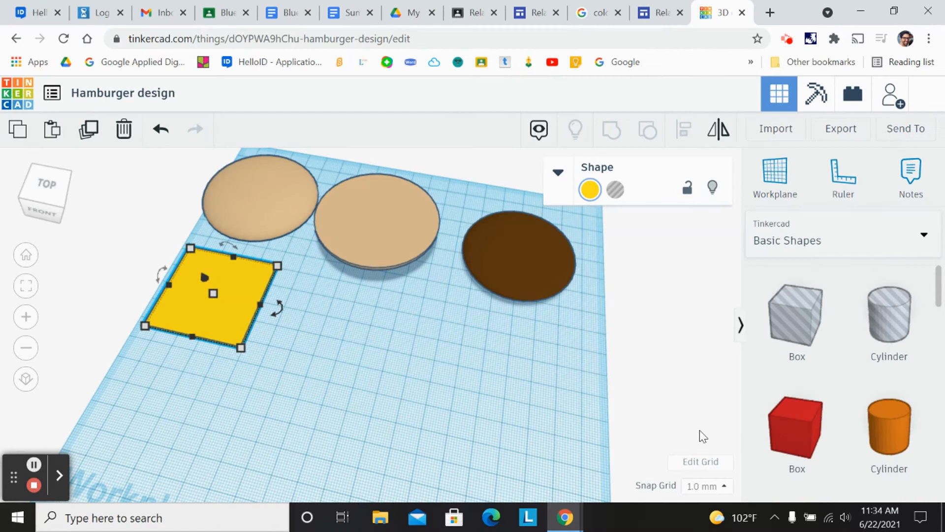
pyautogui.scroll(-12, 882, 358)
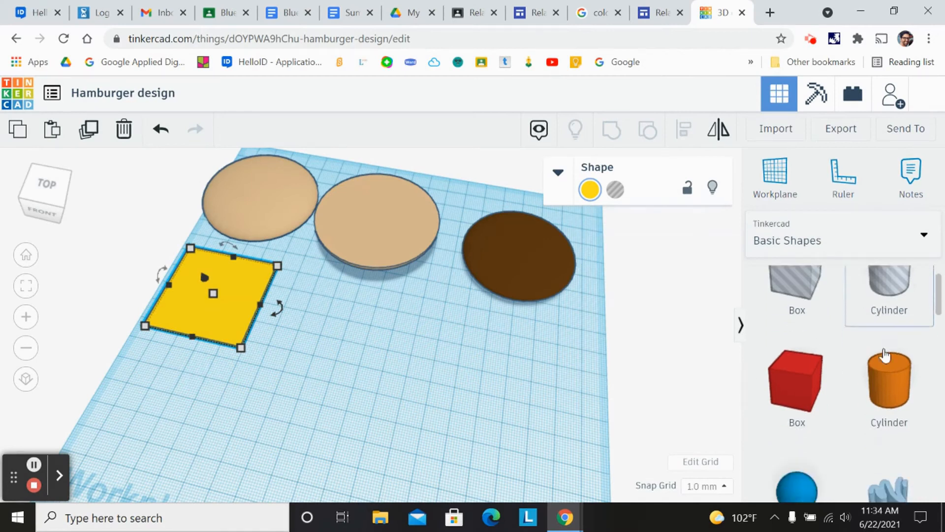
pyautogui.scroll(-8, 842, 362)
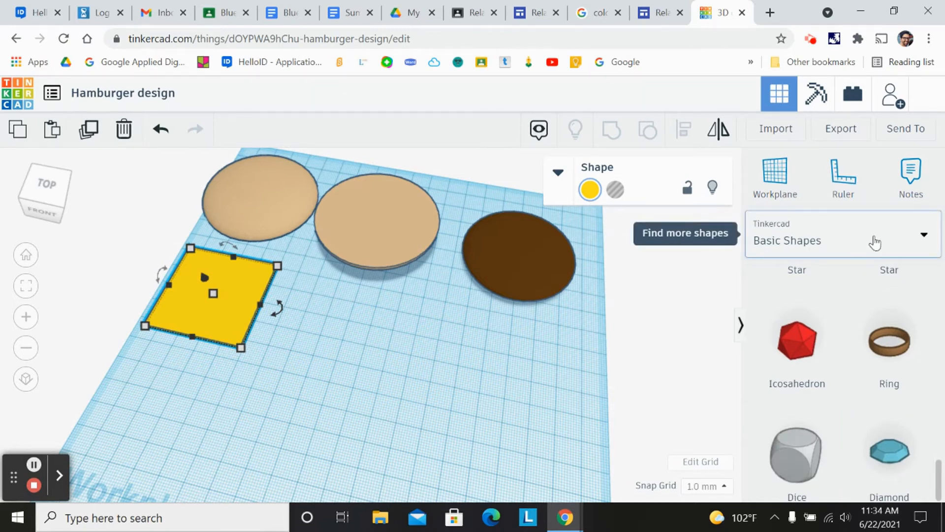
pyautogui.click(925, 241)
pyautogui.scroll(-5, 872, 305)
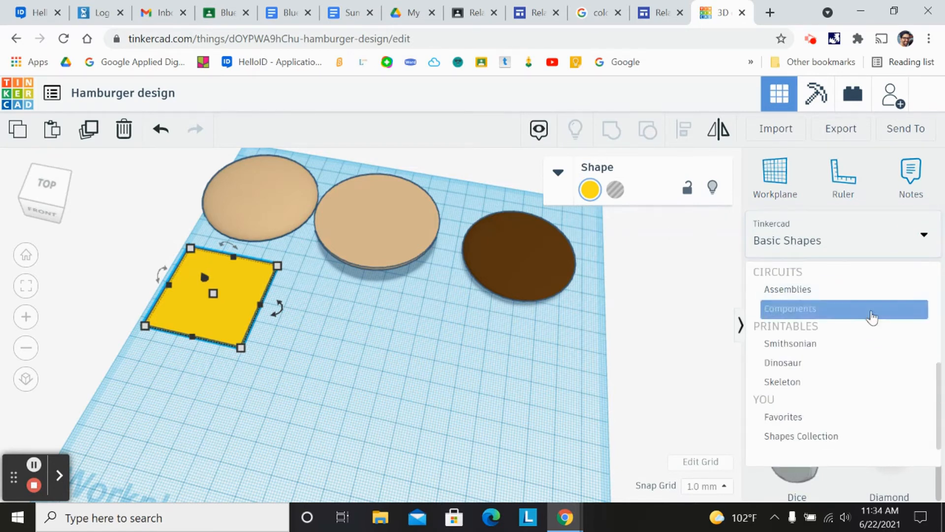
pyautogui.scroll(3, 852, 416)
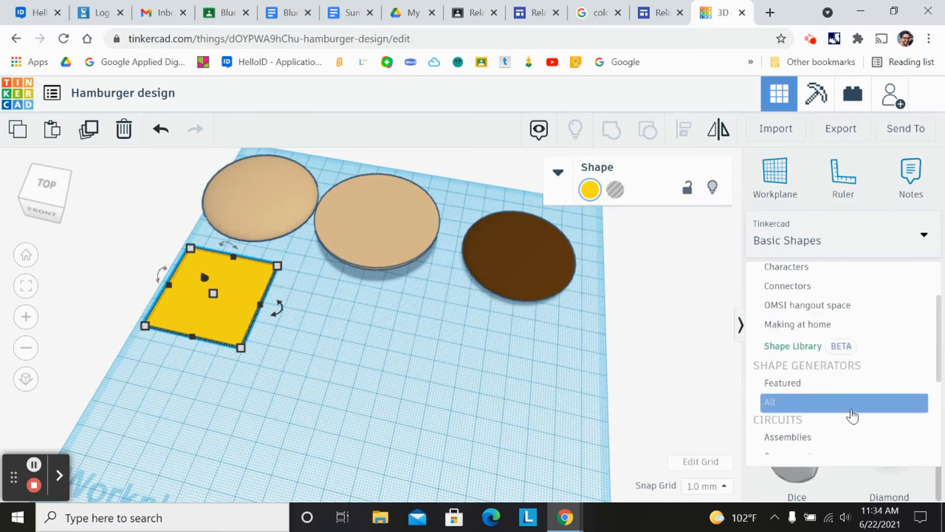
pyautogui.scroll(1, 838, 390)
pyautogui.scroll(-3, 837, 387)
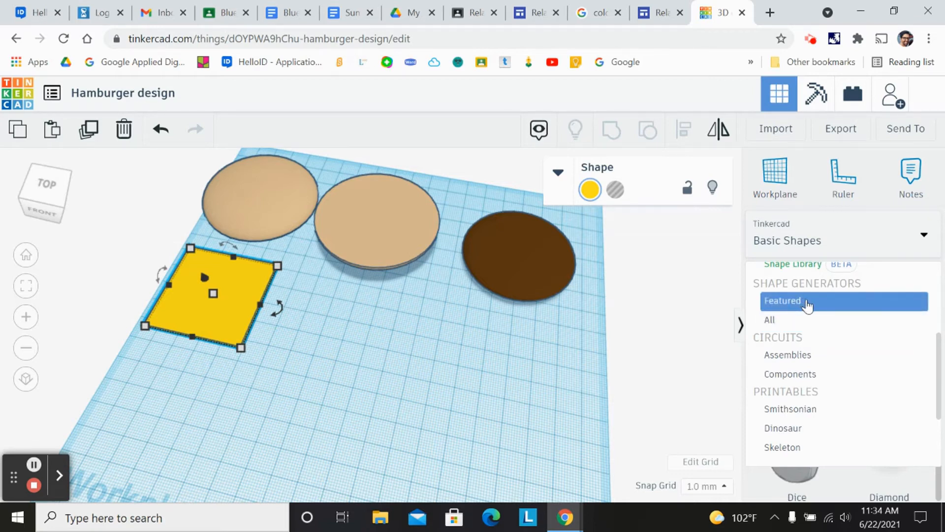
pyautogui.click(781, 328)
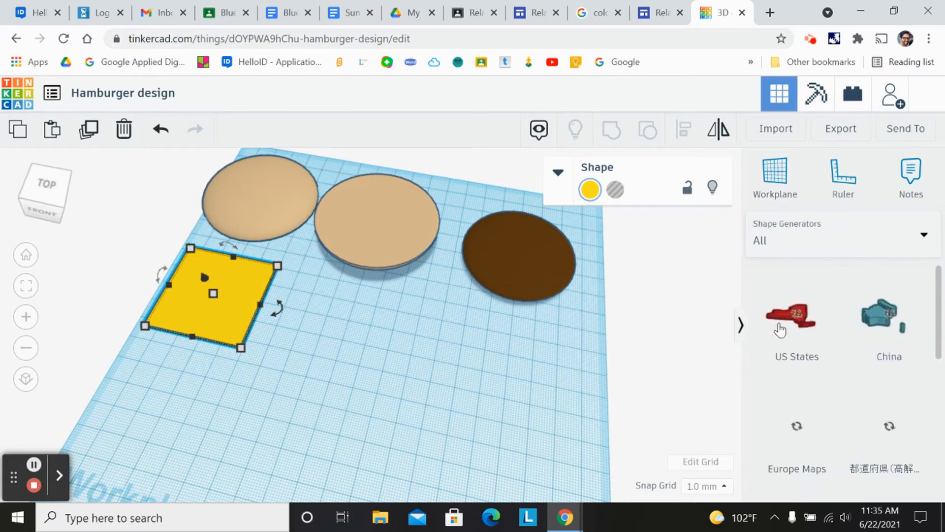
pyautogui.moveTo(940, 280); pyautogui.dragTo(941, 462)
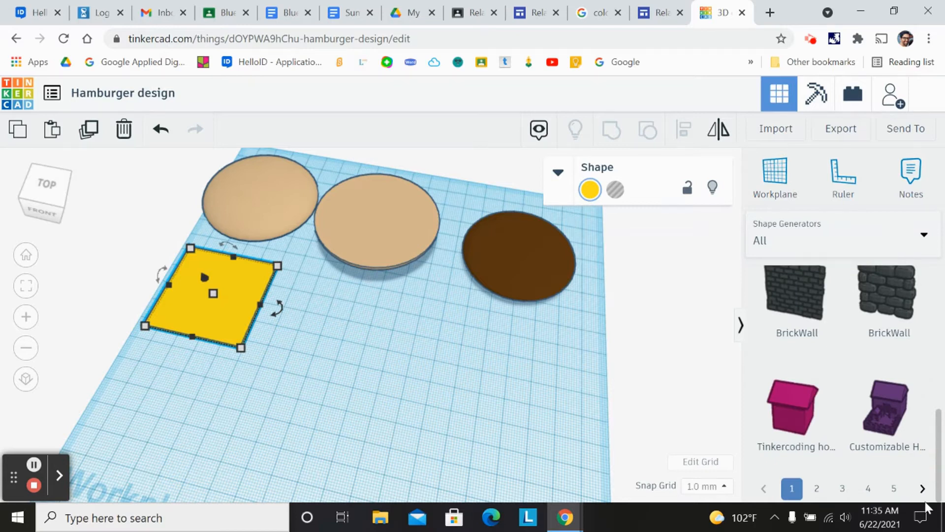
pyautogui.click(895, 489)
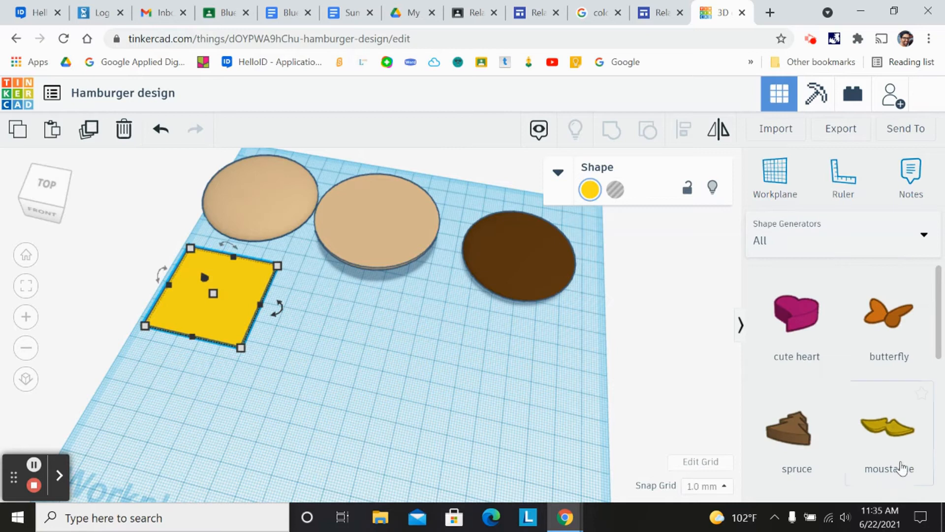
pyautogui.moveTo(940, 343); pyautogui.dragTo(938, 481)
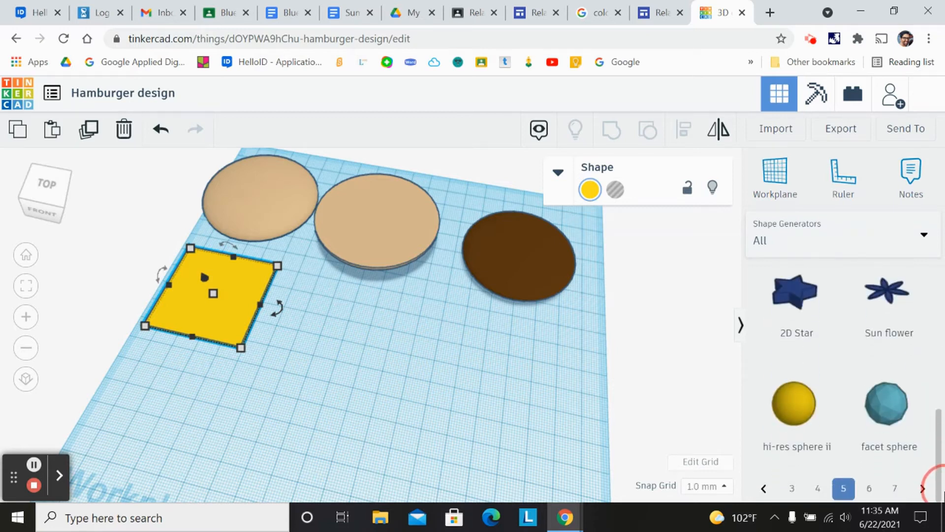
pyautogui.click(895, 489)
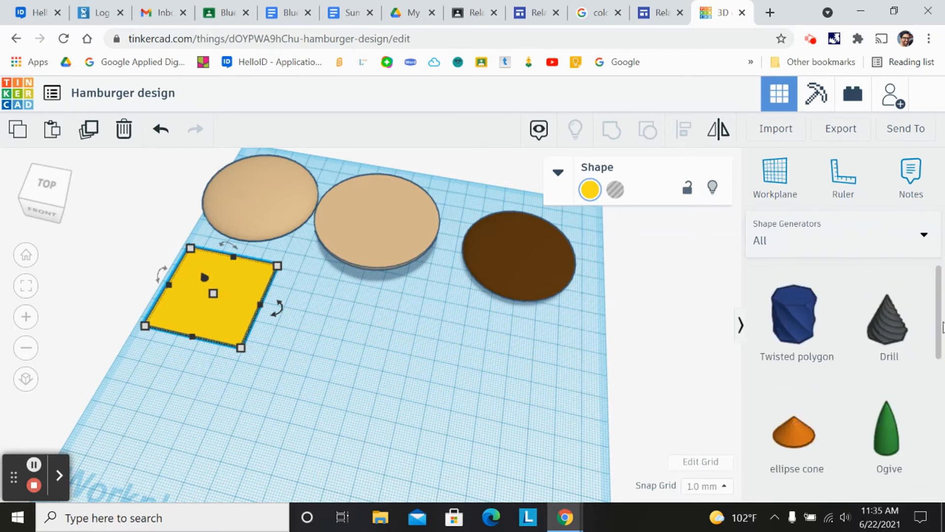
pyautogui.moveTo(941, 331); pyautogui.dragTo(939, 482)
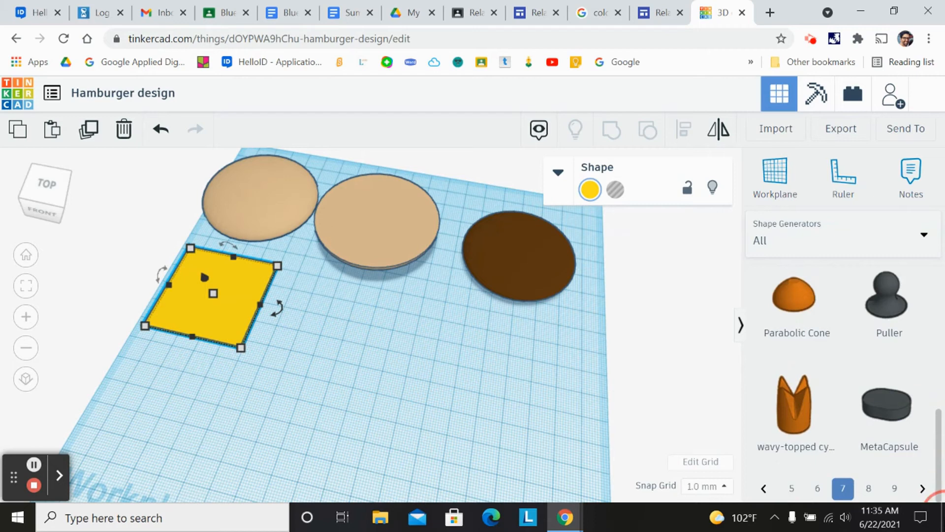
pyautogui.click(895, 489)
pyautogui.moveTo(941, 305); pyautogui.dragTo(943, 502)
pyautogui.click(923, 488)
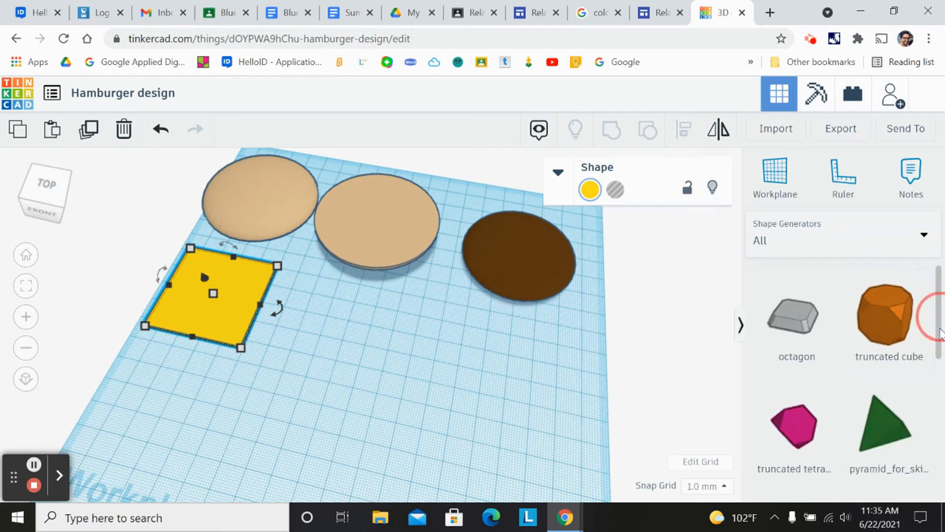
pyautogui.moveTo(941, 331); pyautogui.dragTo(931, 488)
pyautogui.click(907, 490)
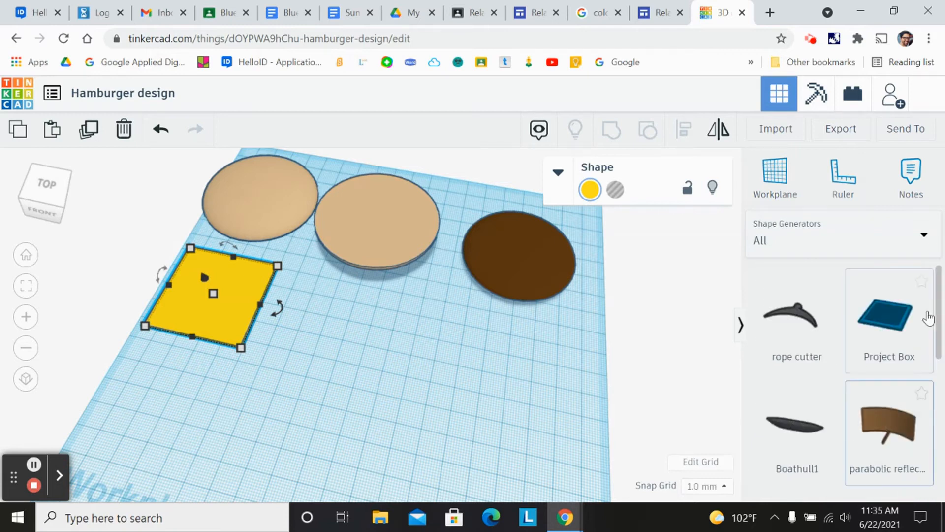
pyautogui.moveTo(939, 317); pyautogui.dragTo(936, 485)
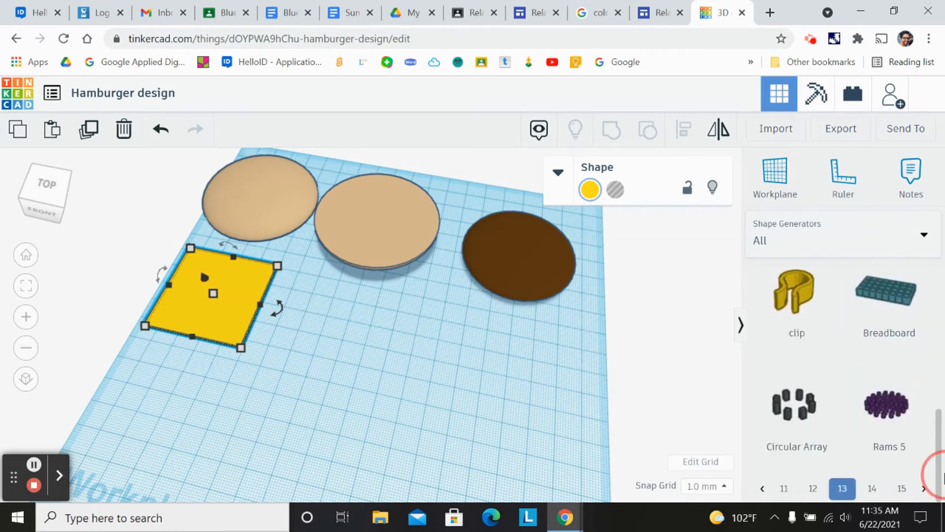
pyautogui.click(905, 490)
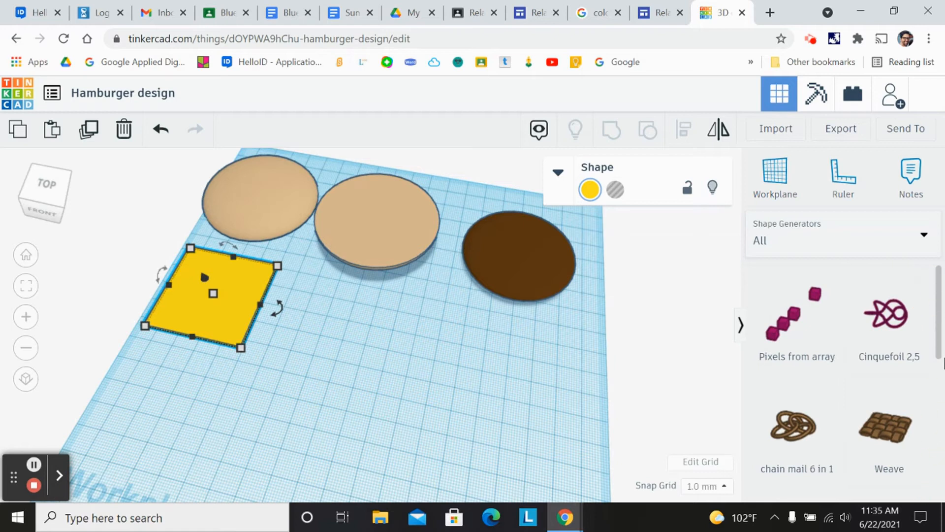
pyautogui.moveTo(940, 344); pyautogui.dragTo(934, 490)
pyautogui.click(903, 490)
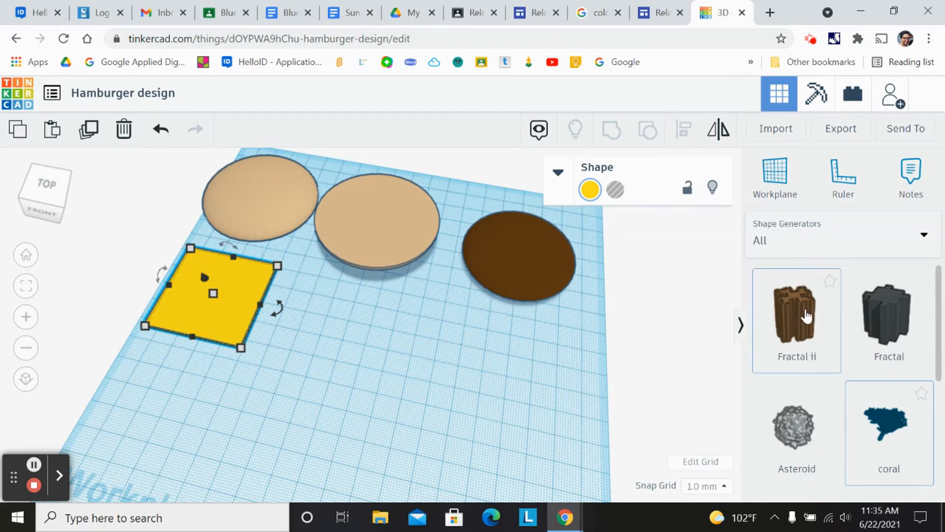
# - Place a Fractal ii shape on the workplane and colour it green
pyautogui.moveTo(803, 320); pyautogui.dragTo(334, 356)
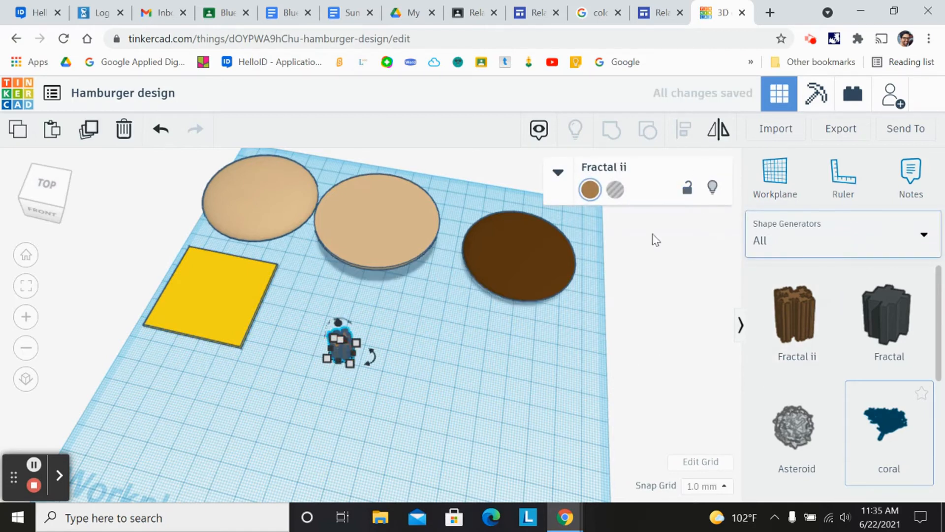
pyautogui.click(590, 191)
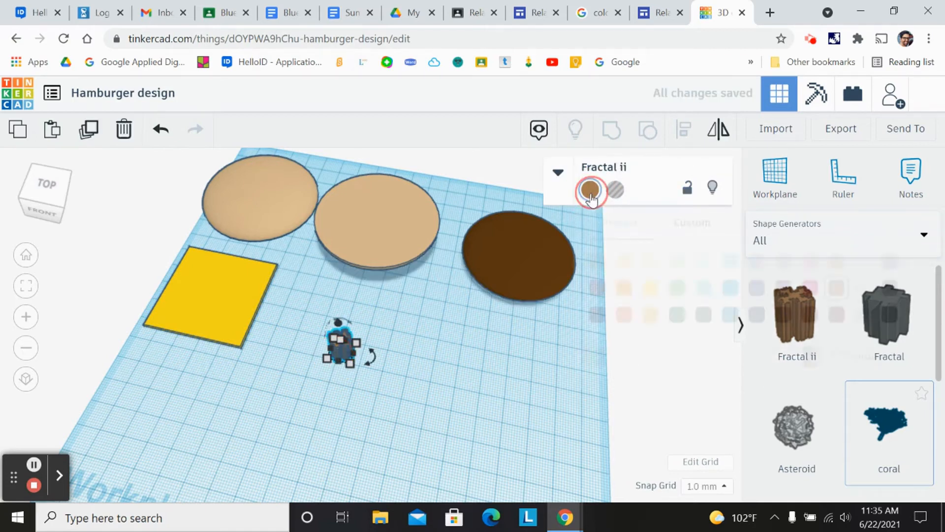
pyautogui.click(677, 290)
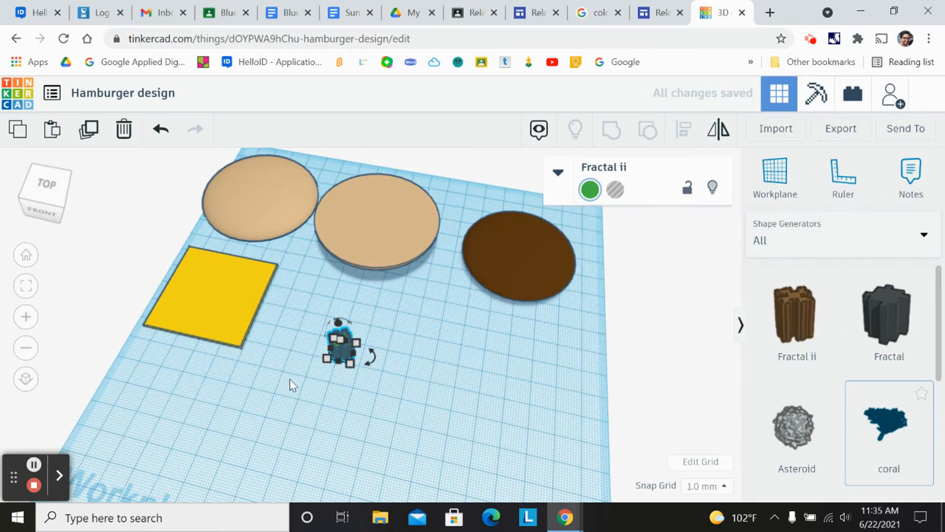
# - Enlarge the green fractal to about 60 mm wide and reposition it near the buns
pyautogui.moveTo(350, 364); pyautogui.dragTo(427, 492)
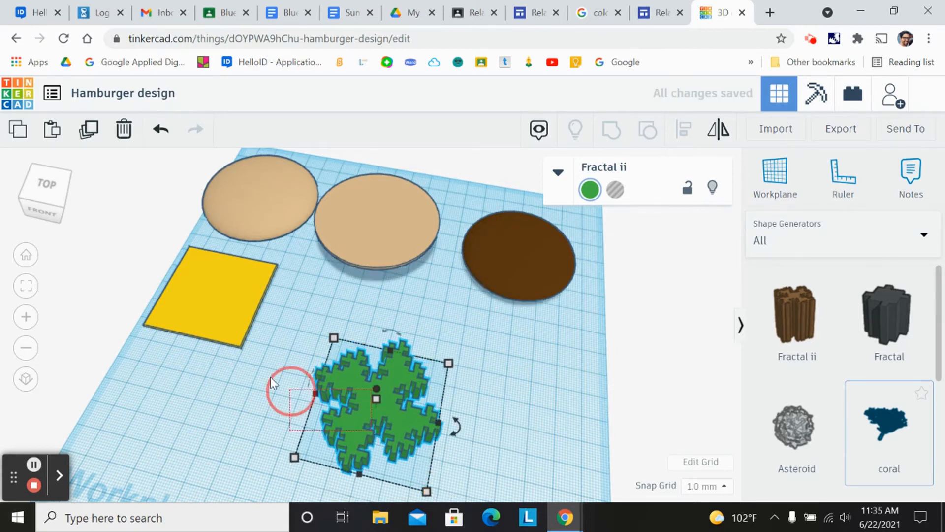
pyautogui.moveTo(363, 396); pyautogui.dragTo(325, 398)
pyautogui.moveTo(240, 361); pyautogui.dragTo(352, 354)
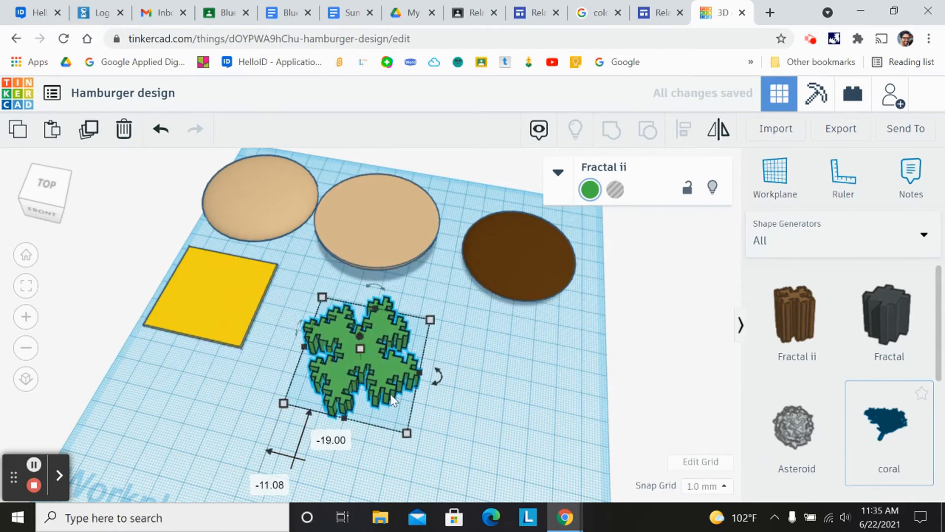
pyautogui.moveTo(420, 373); pyautogui.dragTo(445, 377)
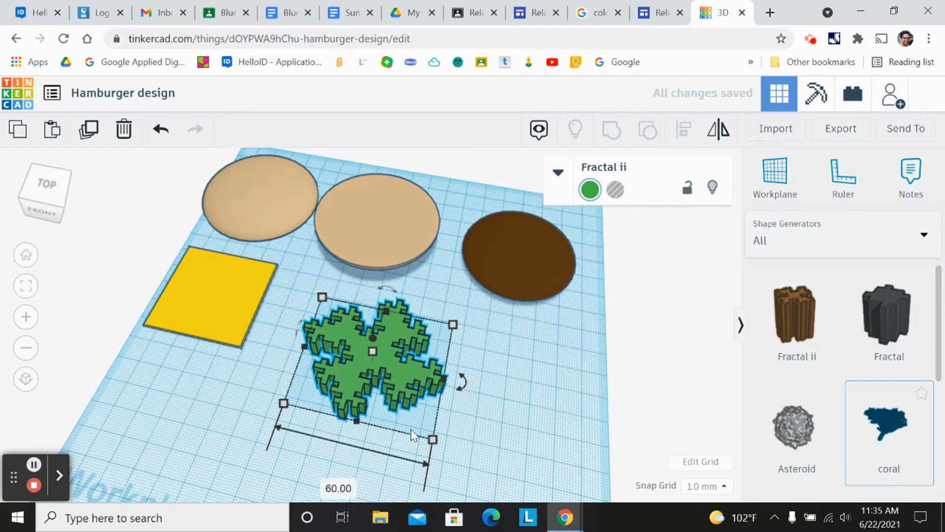
# - Try to lower the green fractal's height, then undo that change
pyautogui.click(44, 210)
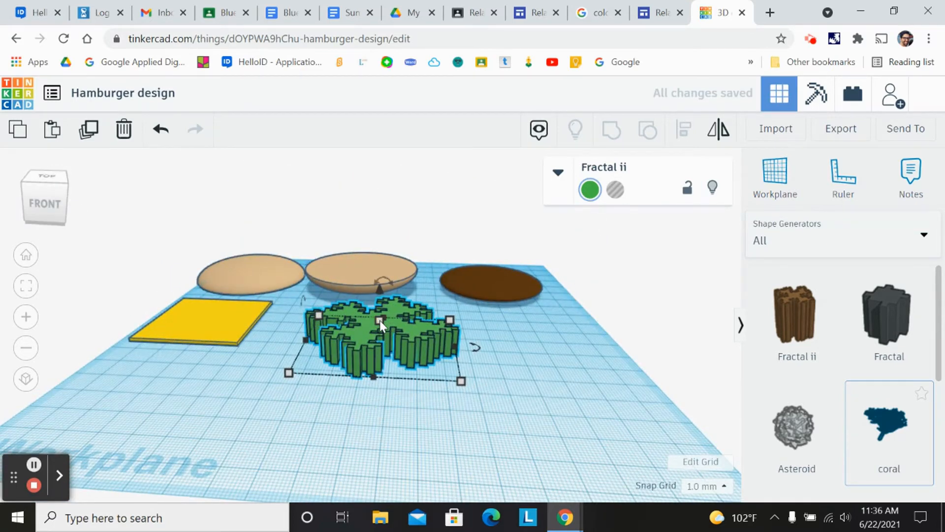
pyautogui.click(49, 200)
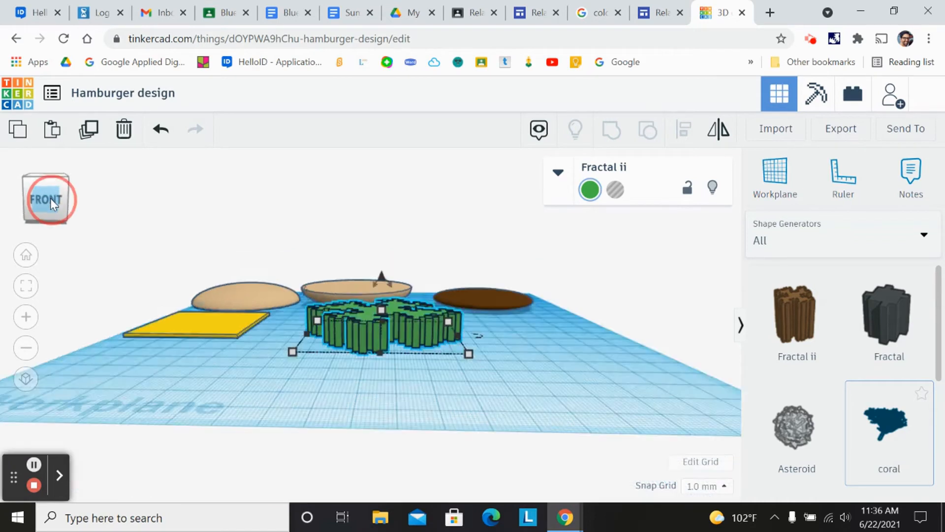
pyautogui.moveTo(383, 272); pyautogui.dragTo(383, 312)
pyautogui.moveTo(43, 197)
pyautogui.mouseDown()
pyautogui.moveTo(48, 183)
pyautogui.moveTo(44, 194)
pyautogui.mouseUp()
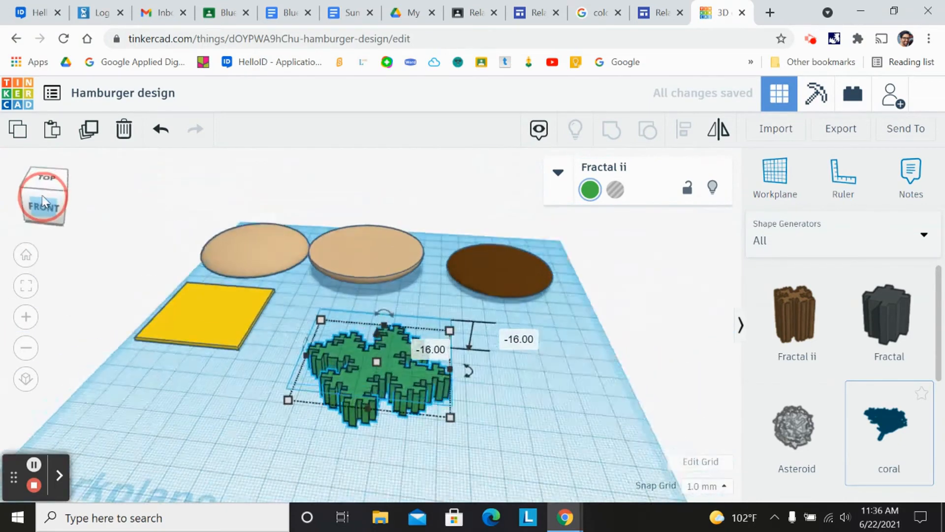
pyautogui.click(158, 132)
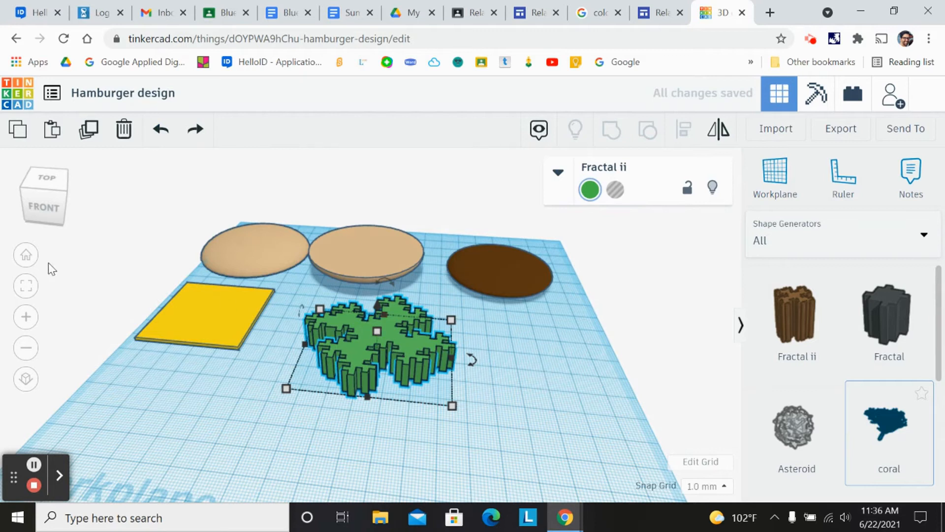
# - Flatten the green fractal to a height of 1 mm
pyautogui.click(43, 202)
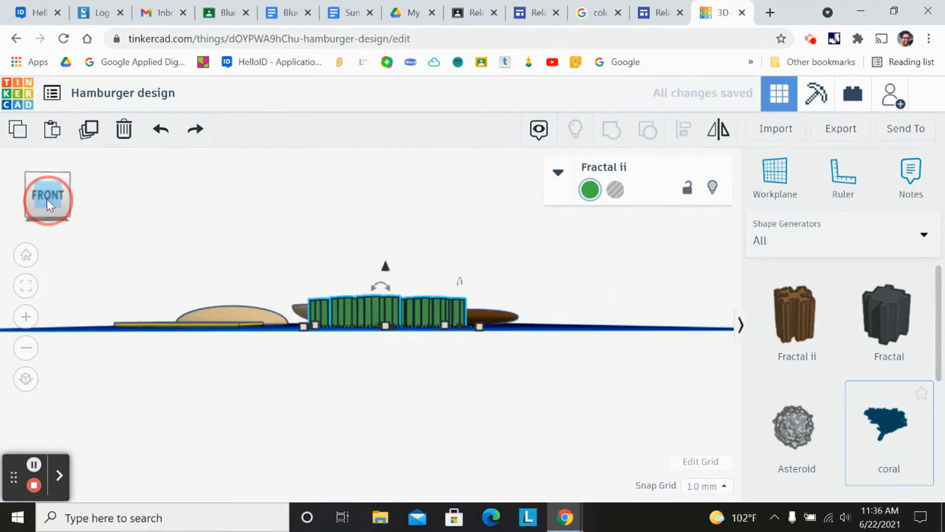
pyautogui.moveTo(386, 310); pyautogui.dragTo(386, 333)
pyautogui.click(49, 205)
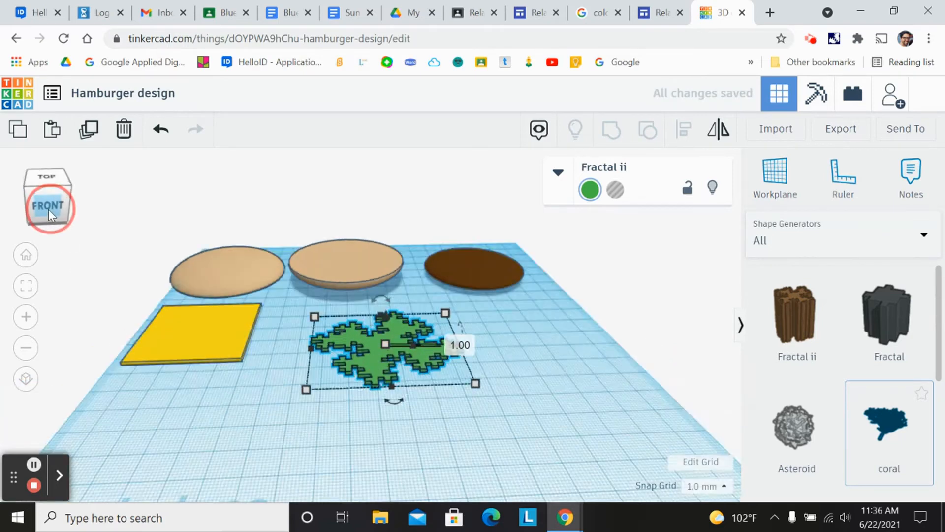
# - Move the flat green fractal next to the yellow cheese slice
pyautogui.moveTo(370, 347); pyautogui.dragTo(299, 318)
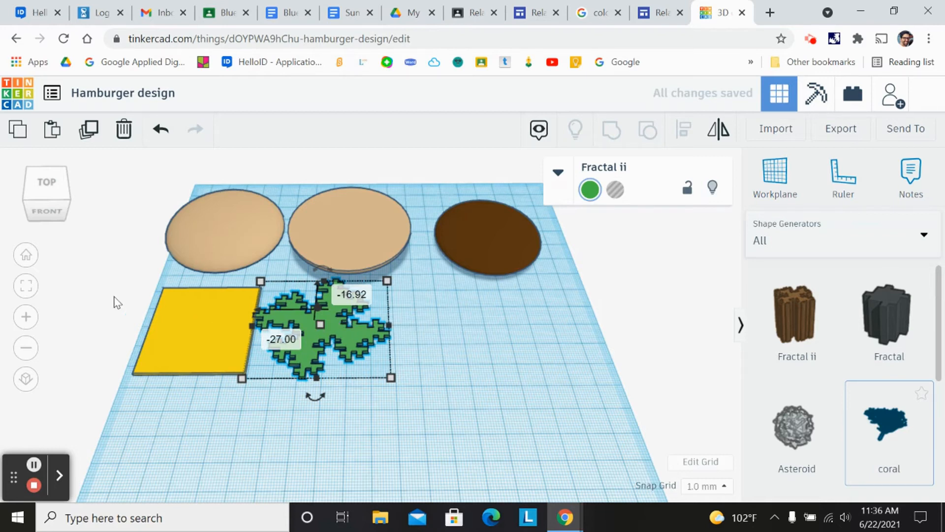
pyautogui.moveTo(55, 197); pyautogui.dragTo(49, 203)
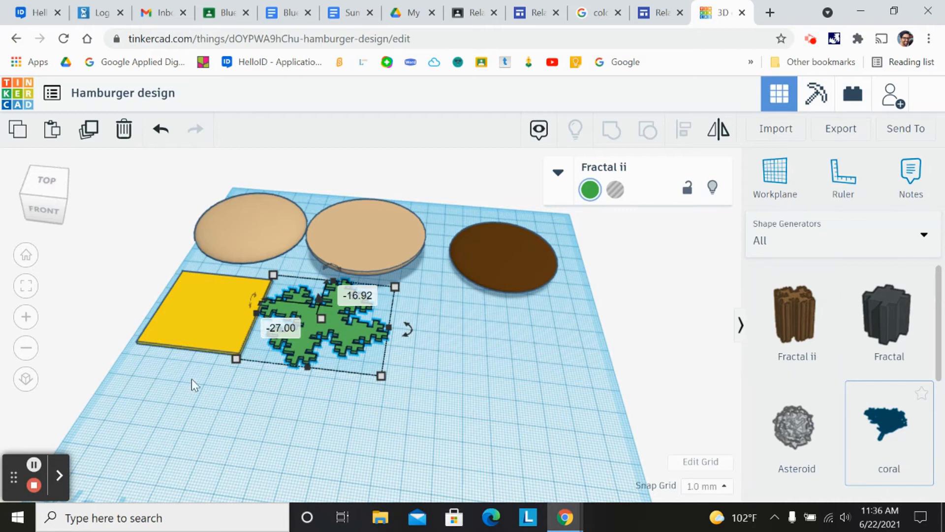
# - Switch the shape library back to Basic Shapes and scroll through it
pyautogui.click(924, 241)
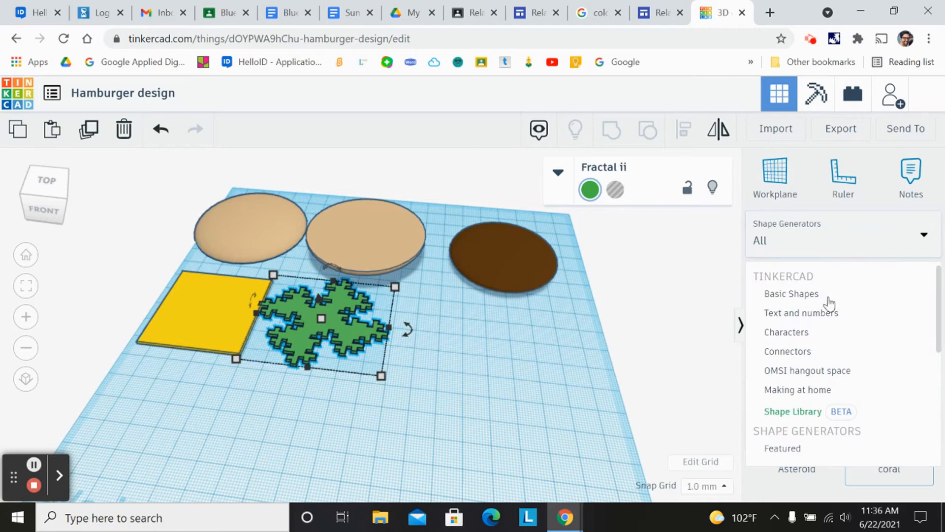
pyautogui.click(810, 296)
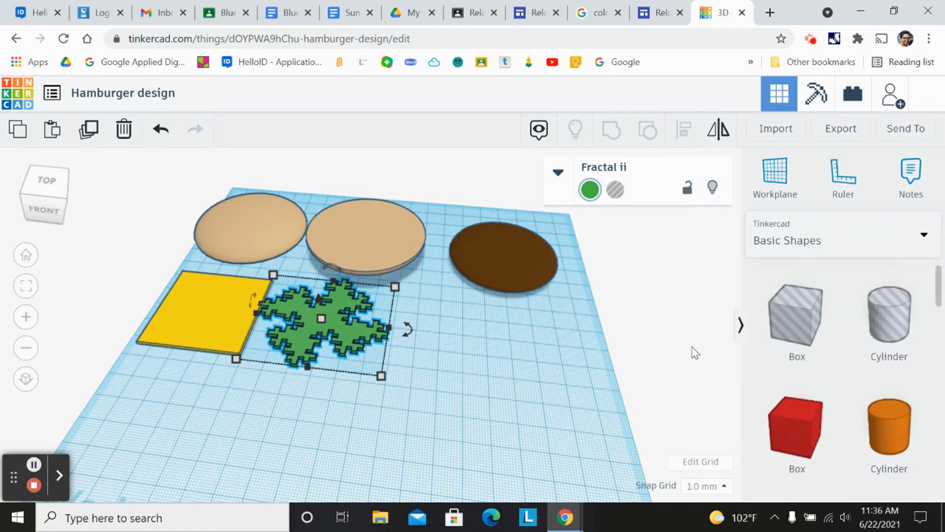
pyautogui.scroll(-6, 833, 335)
pyautogui.scroll(2, 830, 340)
pyautogui.scroll(1, 832, 340)
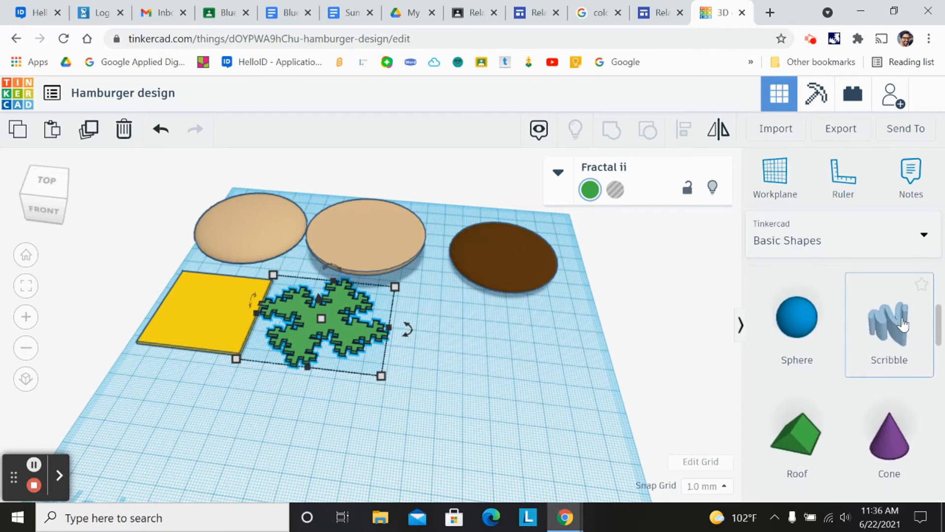
# - Add a Scribble shape to the workplane and draw a first diagonal stroke, then undo it
pyautogui.moveTo(888, 329); pyautogui.dragTo(441, 387)
pyautogui.click(894, 331)
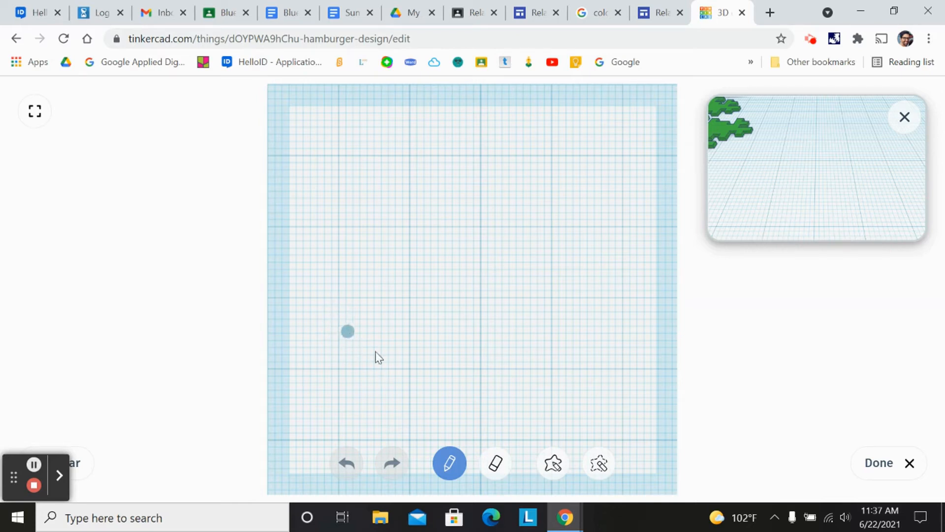
pyautogui.moveTo(350, 332)
pyautogui.mouseDown()
pyautogui.moveTo(403, 303)
pyautogui.moveTo(437, 265)
pyautogui.moveTo(552, 190)
pyautogui.moveTo(597, 182)
pyautogui.moveTo(614, 200)
pyautogui.moveTo(596, 211)
pyautogui.mouseUp()
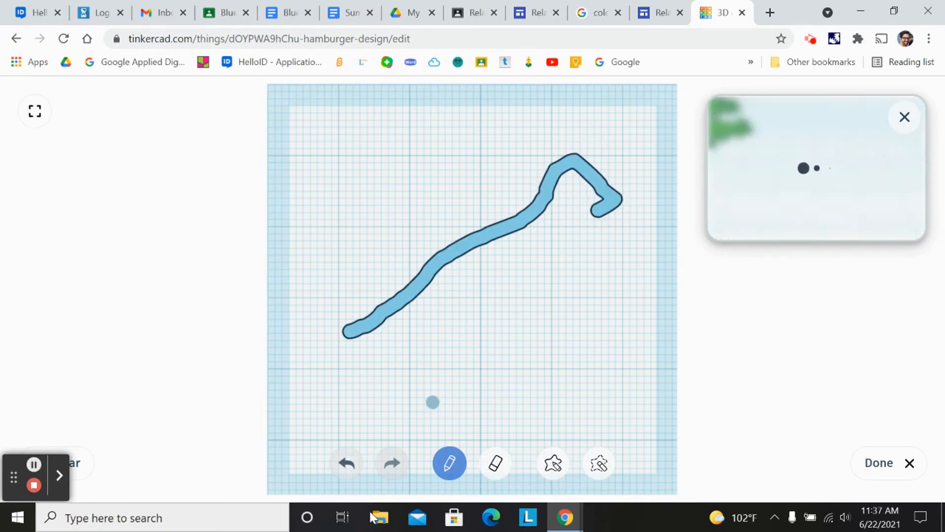
pyautogui.click(345, 464)
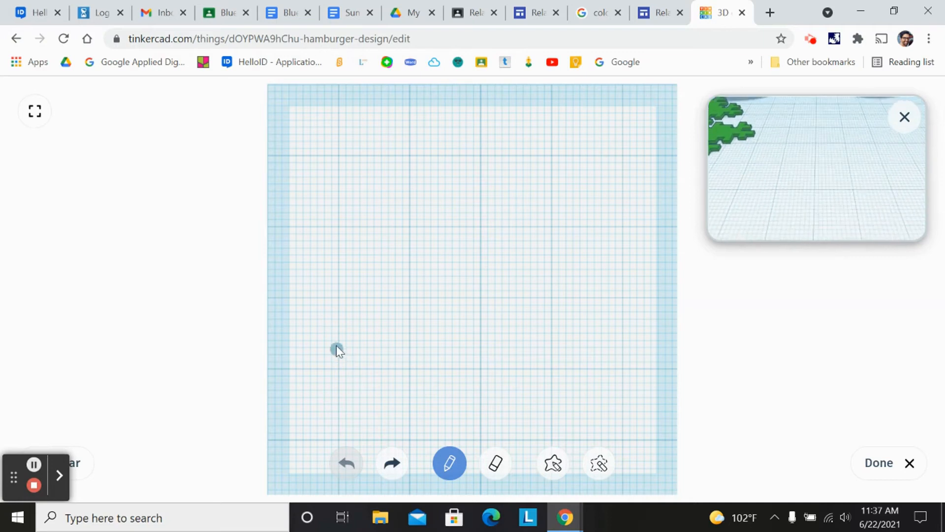
# - Draw a long wavy closed outline, fill it in solid, and finish the scribble
pyautogui.moveTo(362, 393)
pyautogui.mouseDown()
pyautogui.moveTo(308, 338)
pyautogui.moveTo(315, 331)
pyautogui.moveTo(447, 276)
pyautogui.moveTo(608, 160)
pyautogui.mouseUp()
pyautogui.moveTo(641, 195)
pyautogui.mouseDown()
pyautogui.moveTo(649, 202)
pyautogui.moveTo(550, 246)
pyautogui.moveTo(515, 293)
pyautogui.moveTo(450, 328)
pyautogui.moveTo(403, 334)
pyautogui.moveTo(365, 392)
pyautogui.mouseUp()
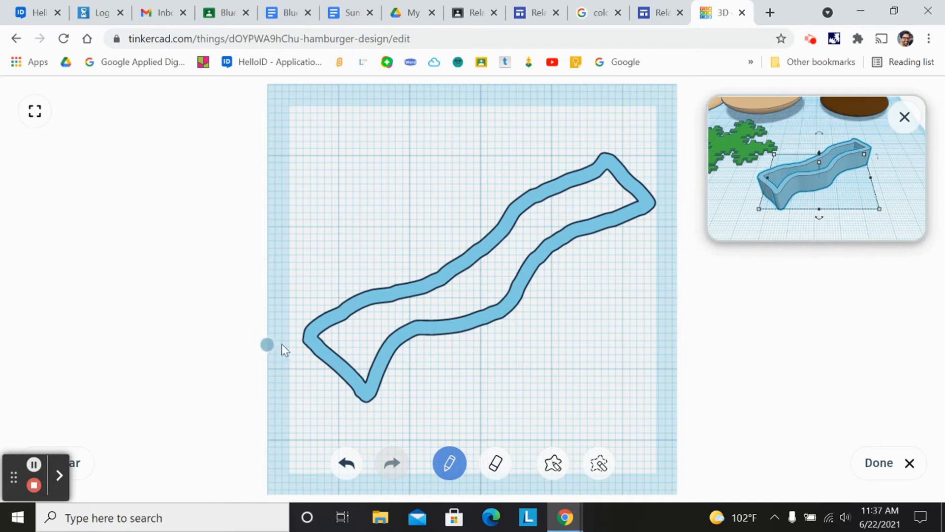
pyautogui.moveTo(318, 339)
pyautogui.mouseDown()
pyautogui.moveTo(435, 303)
pyautogui.moveTo(580, 230)
pyautogui.moveTo(364, 318)
pyautogui.moveTo(474, 276)
pyautogui.moveTo(417, 300)
pyautogui.moveTo(430, 306)
pyautogui.mouseUp()
pyautogui.moveTo(394, 332)
pyautogui.mouseDown()
pyautogui.moveTo(347, 352)
pyautogui.moveTo(363, 353)
pyautogui.moveTo(389, 335)
pyautogui.moveTo(343, 351)
pyautogui.moveTo(475, 305)
pyautogui.moveTo(470, 316)
pyautogui.moveTo(488, 325)
pyautogui.mouseUp()
pyautogui.moveTo(617, 179); pyautogui.dragTo(543, 203)
pyautogui.moveTo(607, 180)
pyautogui.mouseDown()
pyautogui.moveTo(575, 229)
pyautogui.moveTo(618, 189)
pyautogui.moveTo(598, 190)
pyautogui.mouseUp()
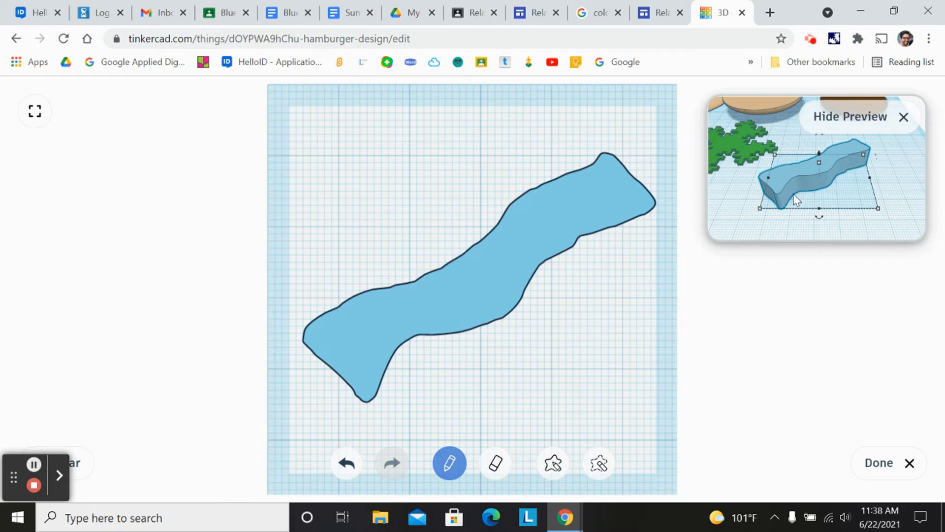
pyautogui.scroll(1, 802, 189)
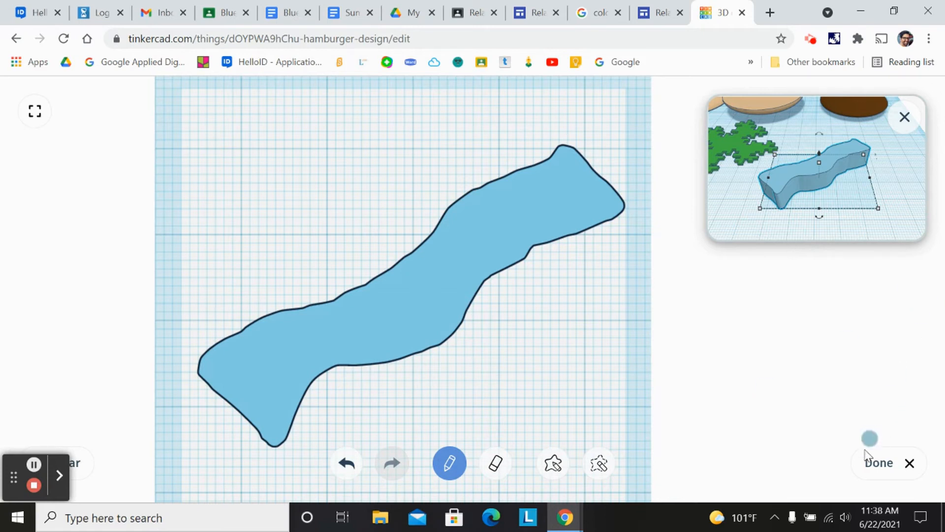
pyautogui.click(880, 463)
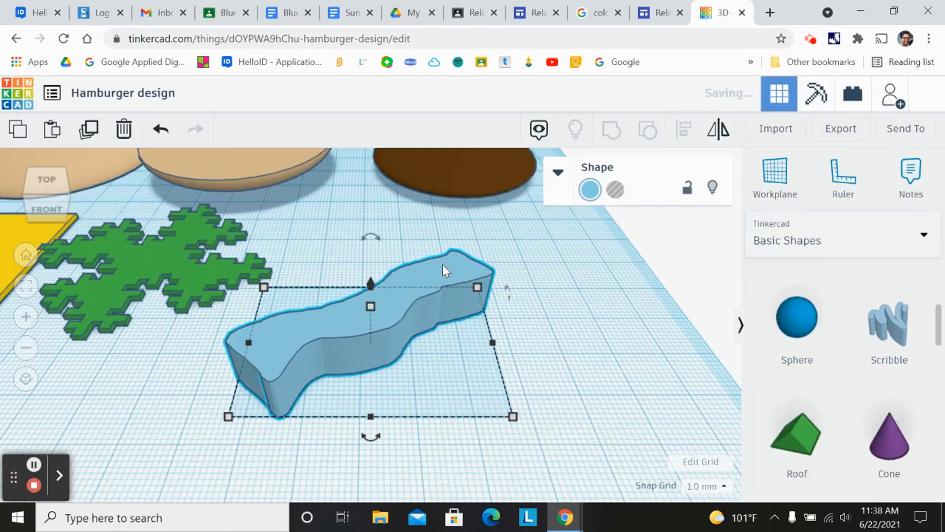
# - Colour the scribble shape dark red
pyautogui.click(591, 190)
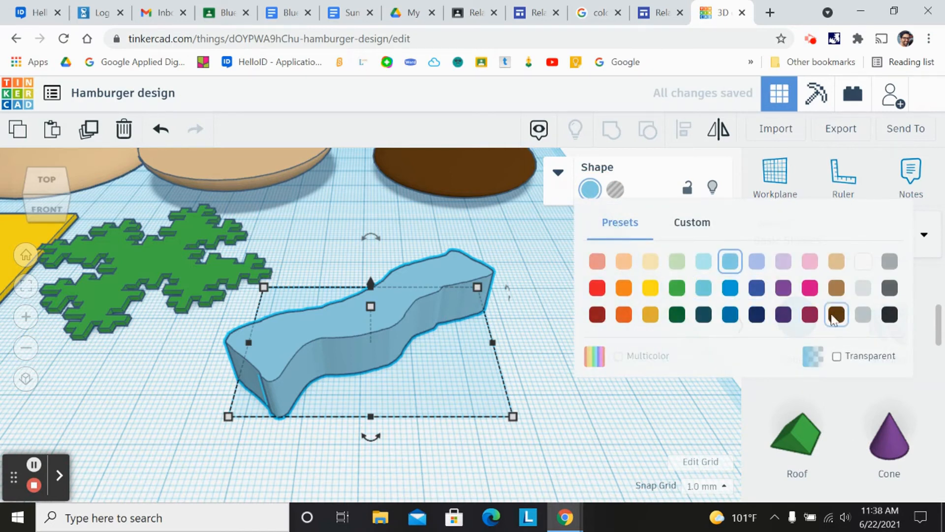
pyautogui.click(812, 317)
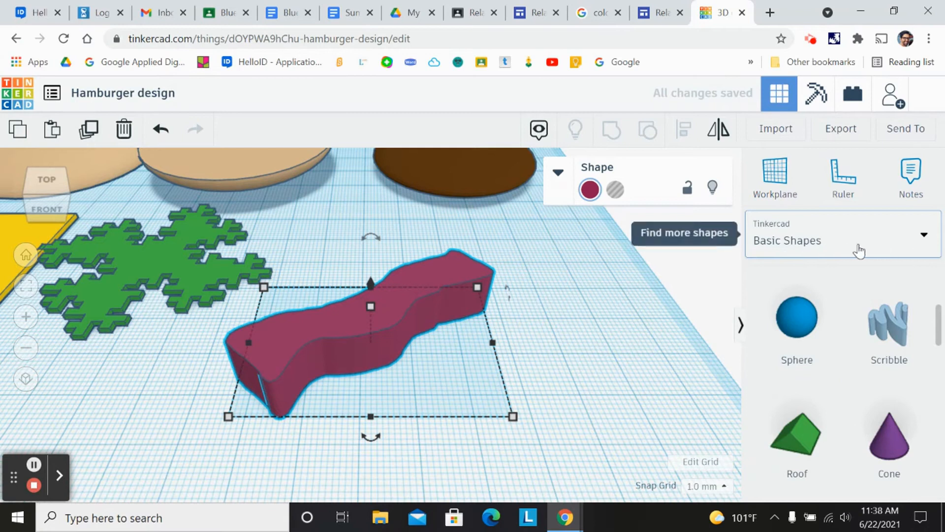
pyautogui.click(590, 190)
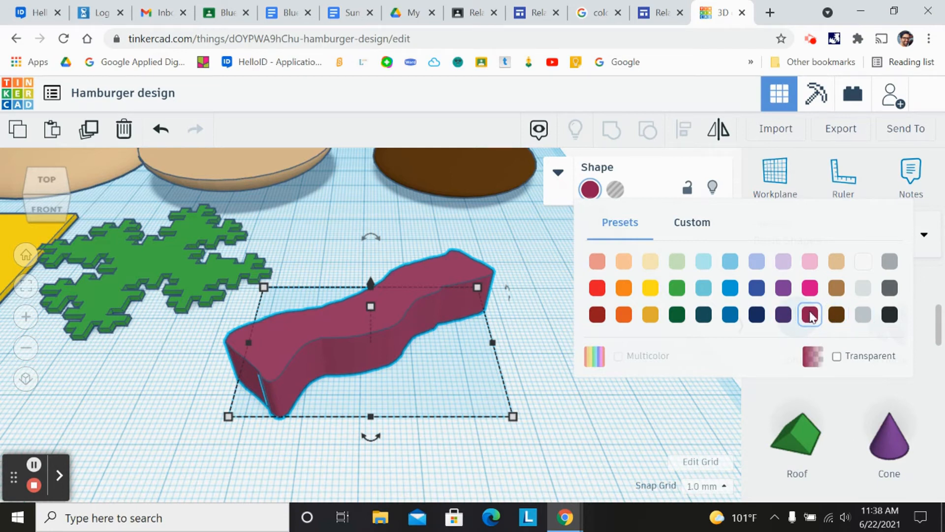
pyautogui.click(603, 318)
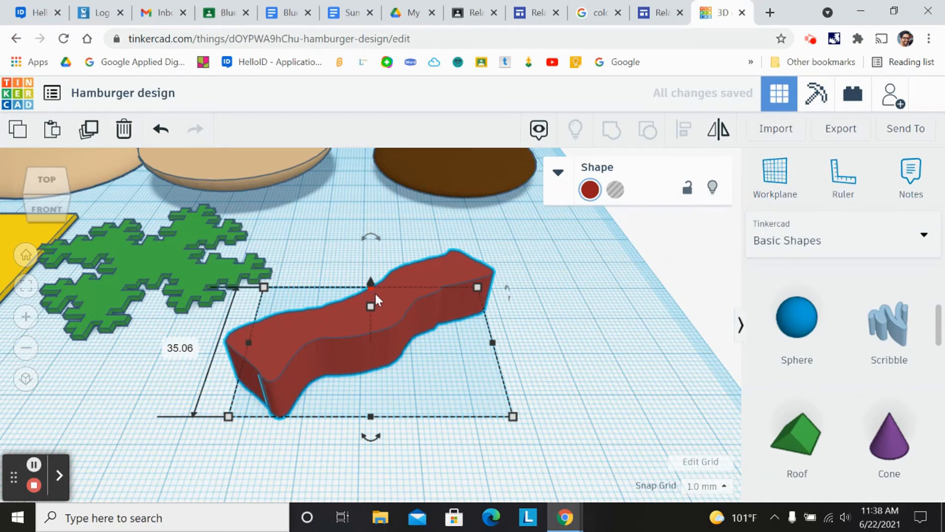
# - Lower the red scribble's height to 3 mm
pyautogui.click(53, 200)
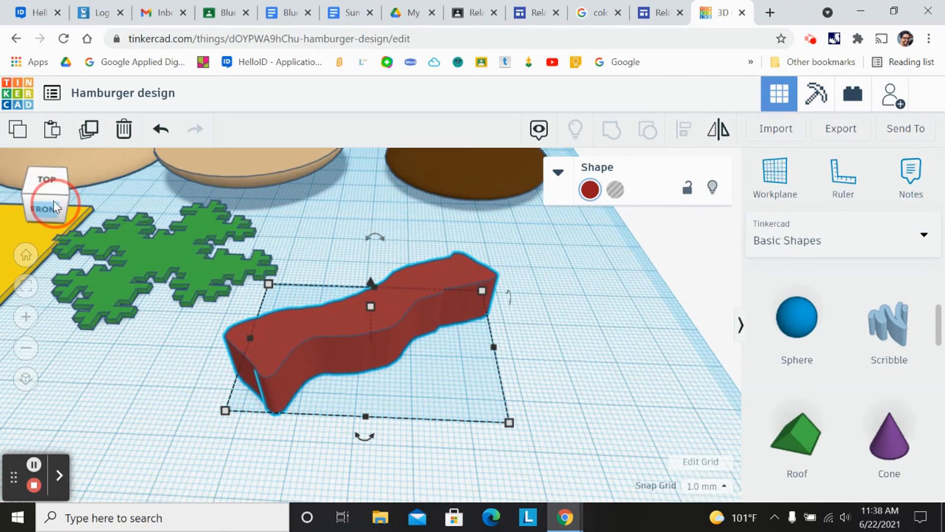
pyautogui.moveTo(372, 298); pyautogui.dragTo(371, 332)
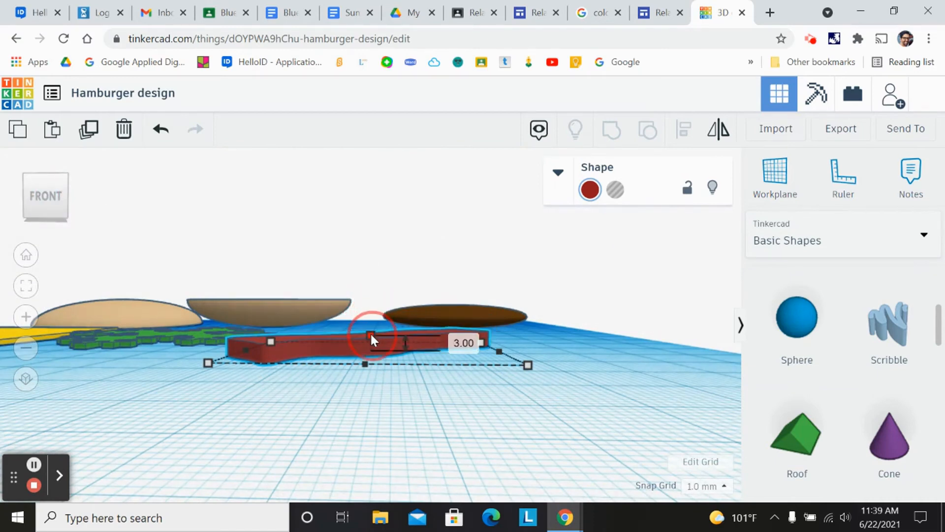
pyautogui.click(104, 431)
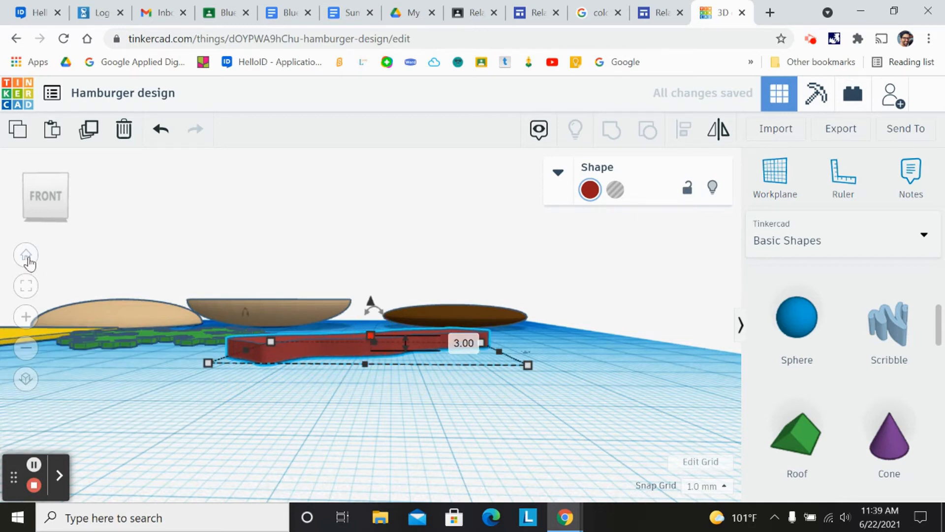
pyautogui.click(370, 336)
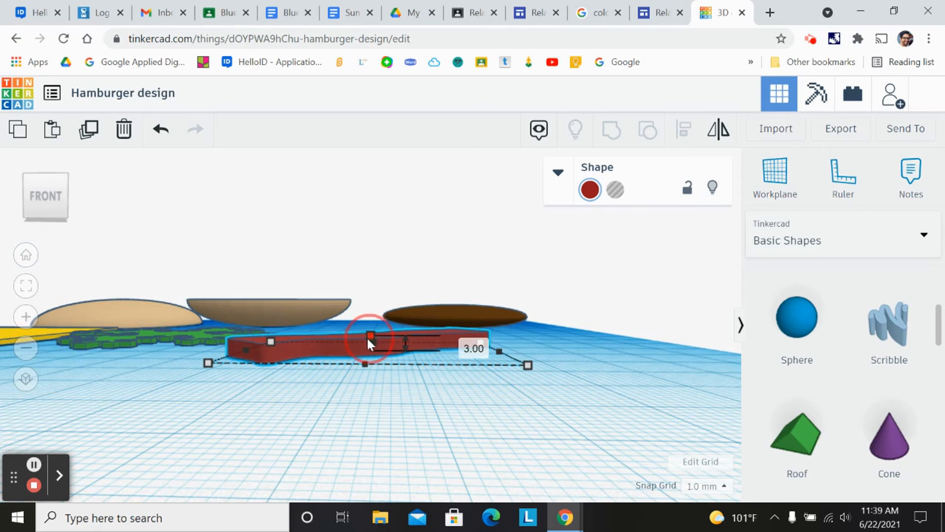
pyautogui.moveTo(367, 336); pyautogui.dragTo(365, 339)
# - Paste a copy of the red scribble, offset it, and rotate it so the two strips cross
pyautogui.moveTo(37, 199); pyautogui.dragTo(36, 210)
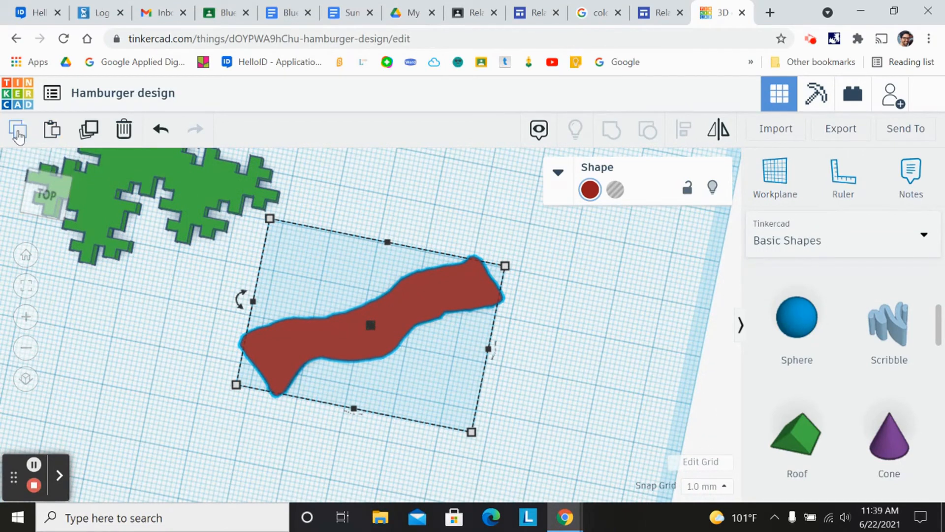
pyautogui.click(51, 132)
pyautogui.moveTo(536, 344); pyautogui.dragTo(540, 368)
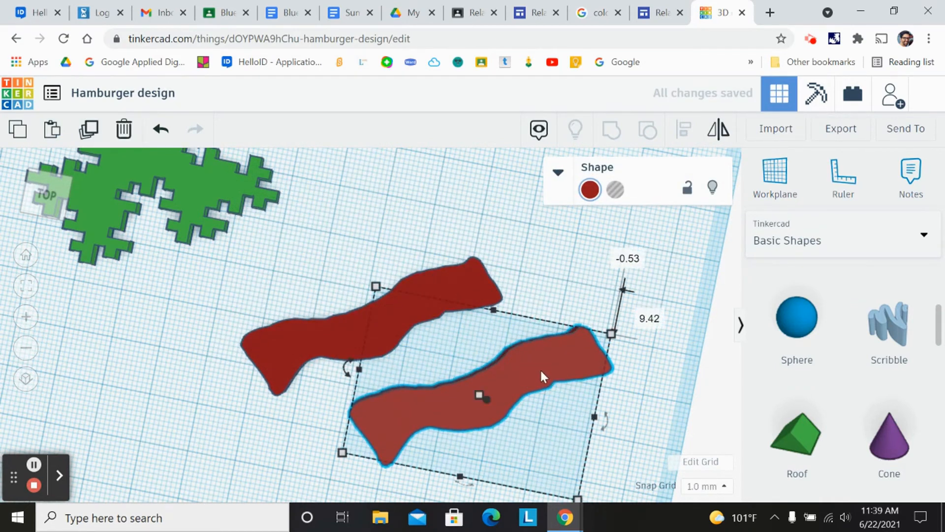
pyautogui.moveTo(348, 370)
pyautogui.mouseDown()
pyautogui.moveTo(347, 389)
pyautogui.moveTo(385, 429)
pyautogui.moveTo(446, 441)
pyautogui.moveTo(468, 433)
pyautogui.moveTo(338, 375)
pyautogui.moveTo(345, 359)
pyautogui.mouseUp()
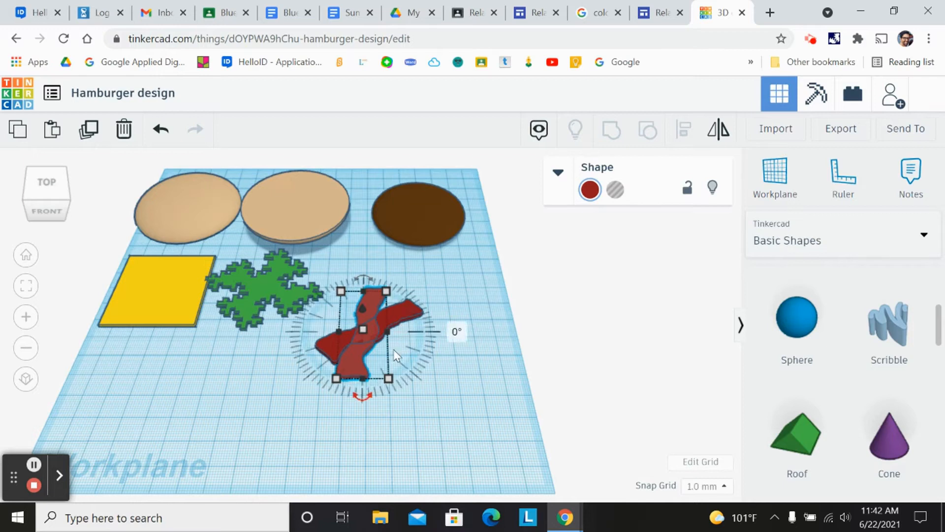
# - Move one bun half to the front of the workplane and shift the crossed red strips to the right
pyautogui.scroll(2, 324, 344)
pyautogui.scroll(2, 327, 347)
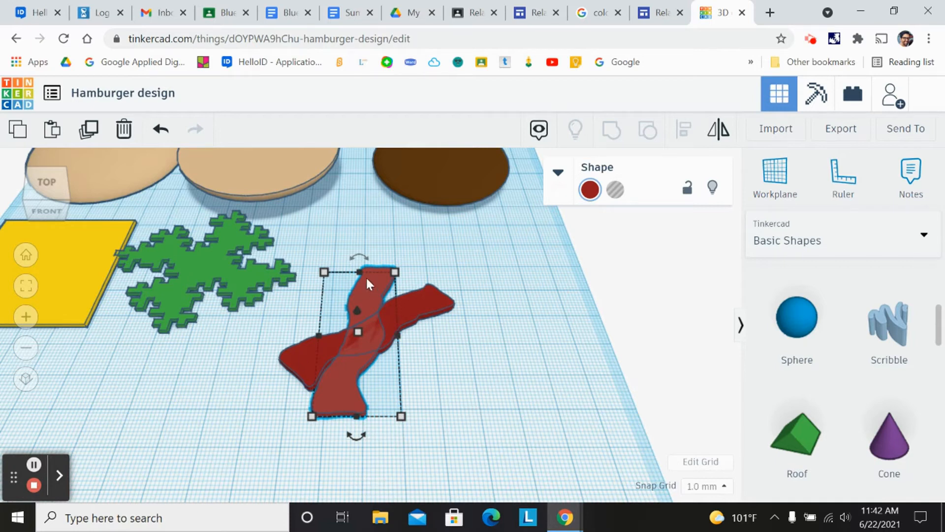
pyautogui.scroll(-3, 367, 285)
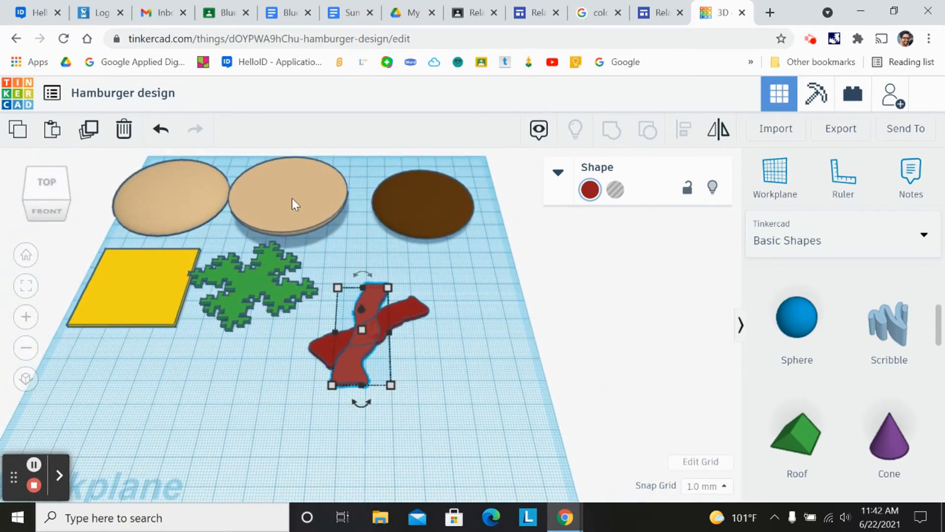
pyautogui.moveTo(285, 188); pyautogui.dragTo(234, 401)
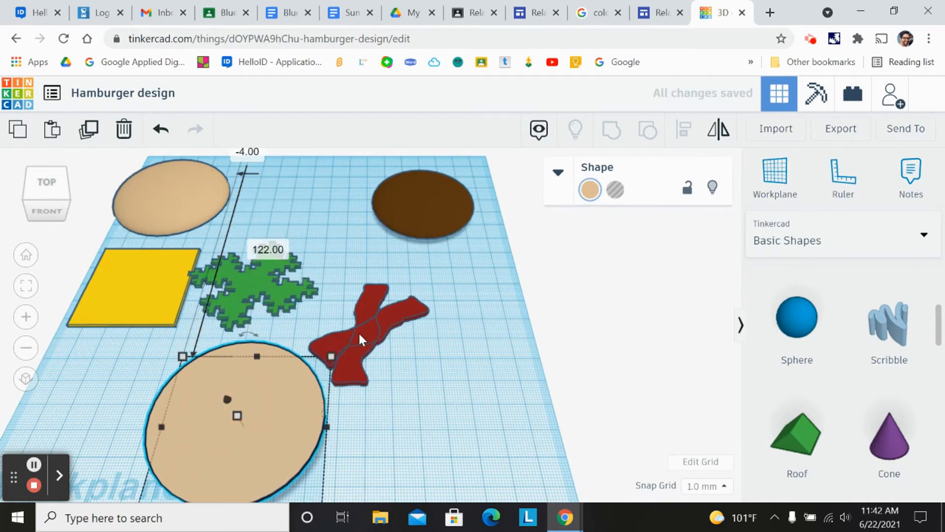
pyautogui.moveTo(364, 330); pyautogui.dragTo(474, 305)
# - Try moving the brown patty, undo it, and place the patty to the right
pyautogui.moveTo(422, 212); pyautogui.dragTo(394, 231)
pyautogui.moveTo(345, 260); pyautogui.dragTo(235, 277)
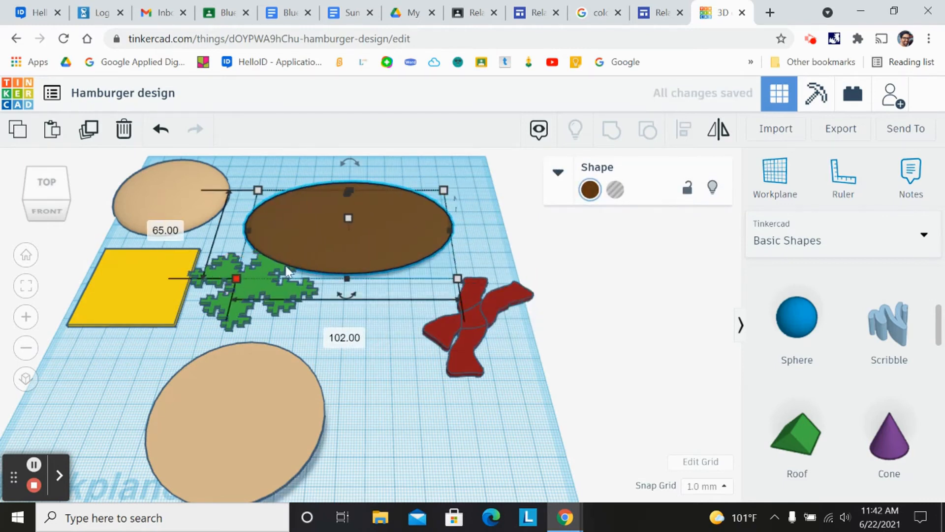
pyautogui.click(158, 130)
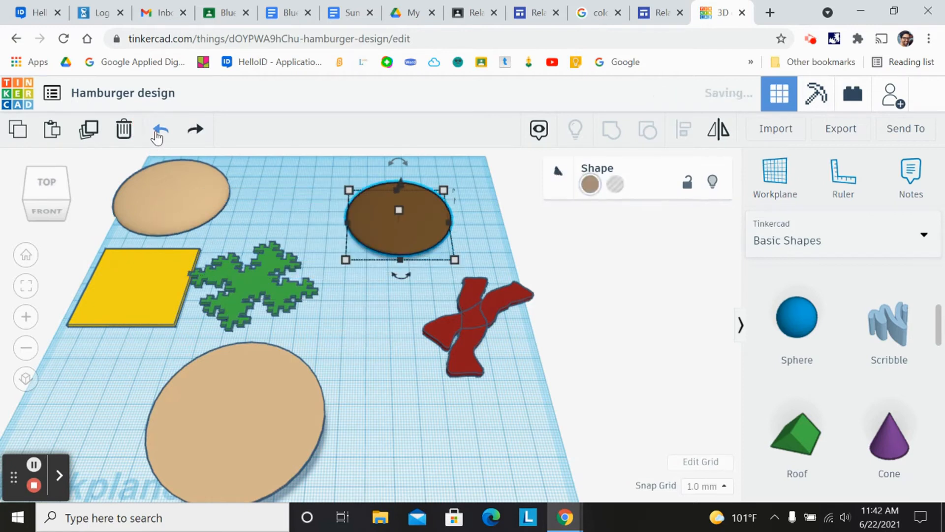
pyautogui.moveTo(375, 225); pyautogui.dragTo(428, 232)
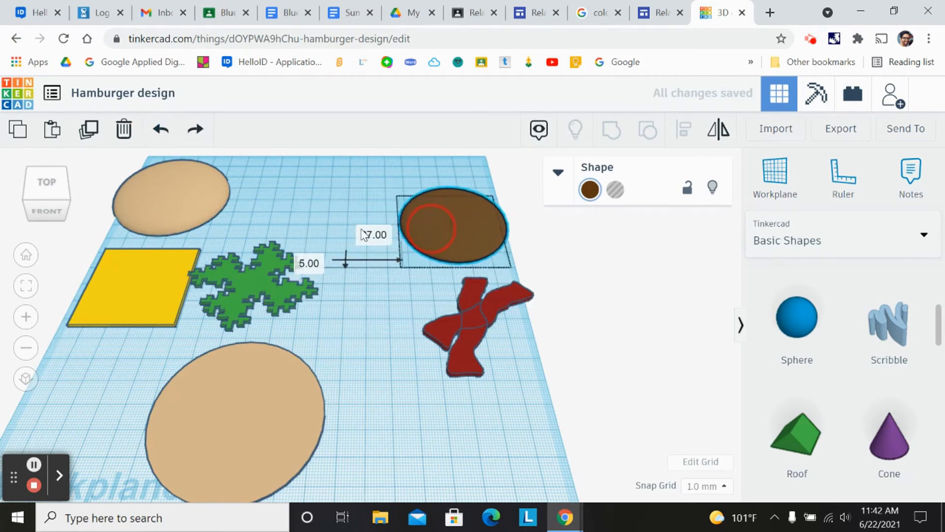
# - Rearrange the green fractal, top bun, yellow cheese and bottom bun into a tighter group
pyautogui.moveTo(253, 279); pyautogui.dragTo(358, 186)
pyautogui.moveTo(175, 200); pyautogui.dragTo(221, 197)
pyautogui.moveTo(174, 275); pyautogui.dragTo(382, 277)
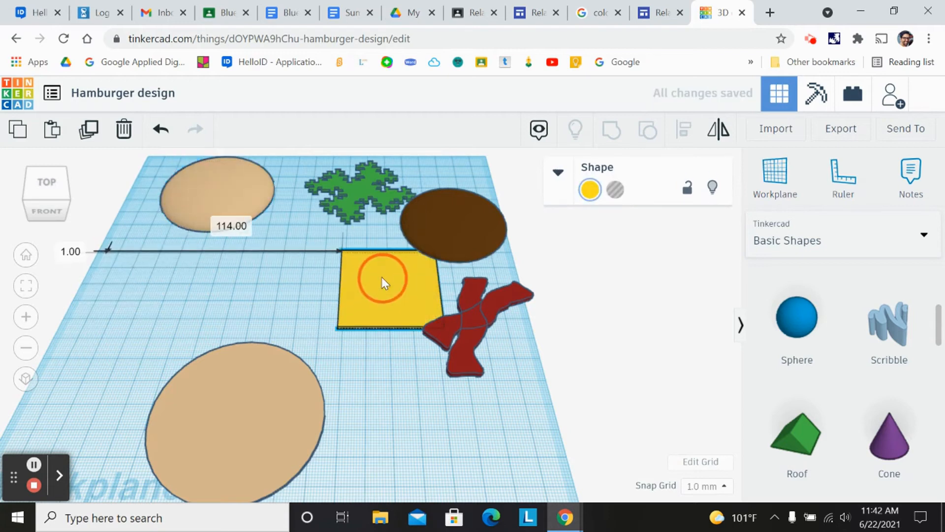
pyautogui.moveTo(232, 419); pyautogui.dragTo(285, 334)
pyautogui.moveTo(422, 296); pyautogui.dragTo(336, 228)
# - Examine the bottom bun's height from the front view
pyautogui.click(275, 328)
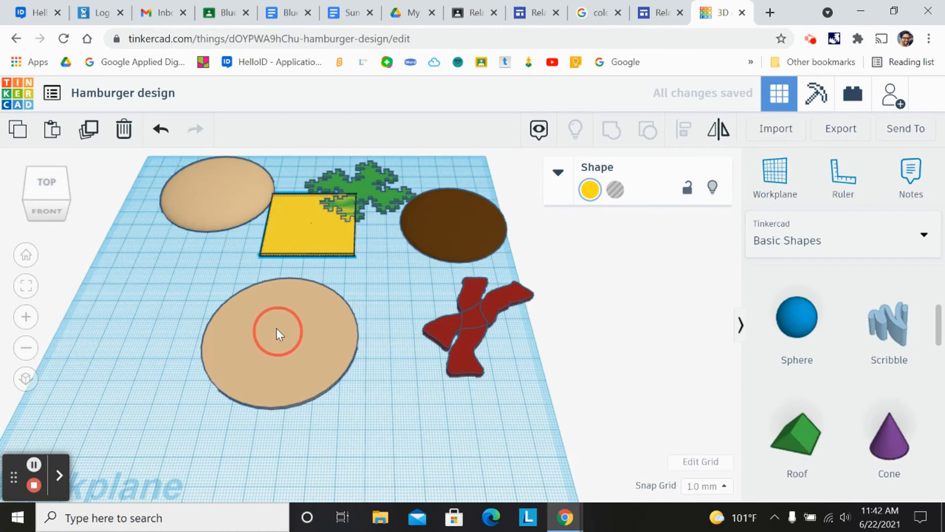
pyautogui.click(46, 195)
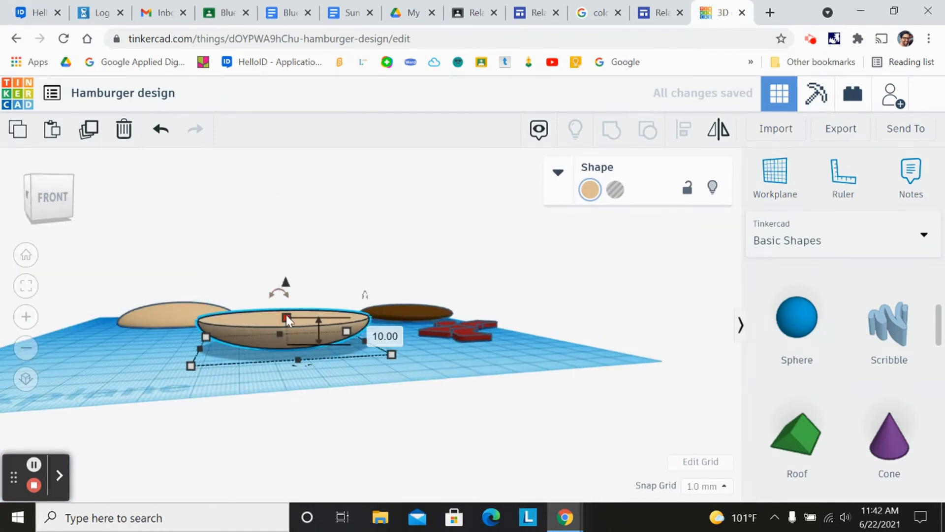
pyautogui.moveTo(288, 294); pyautogui.dragTo(286, 284)
pyautogui.click(287, 284)
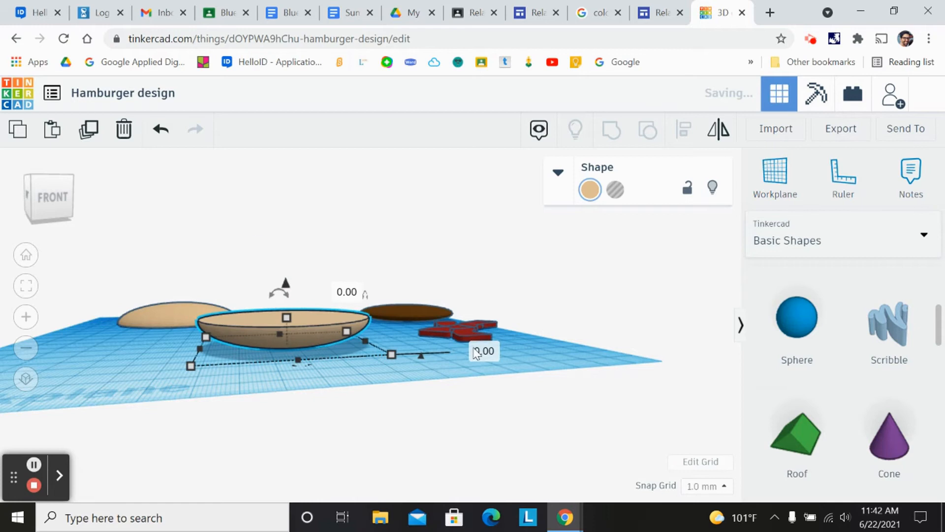
pyautogui.moveTo(58, 199); pyautogui.dragTo(56, 208)
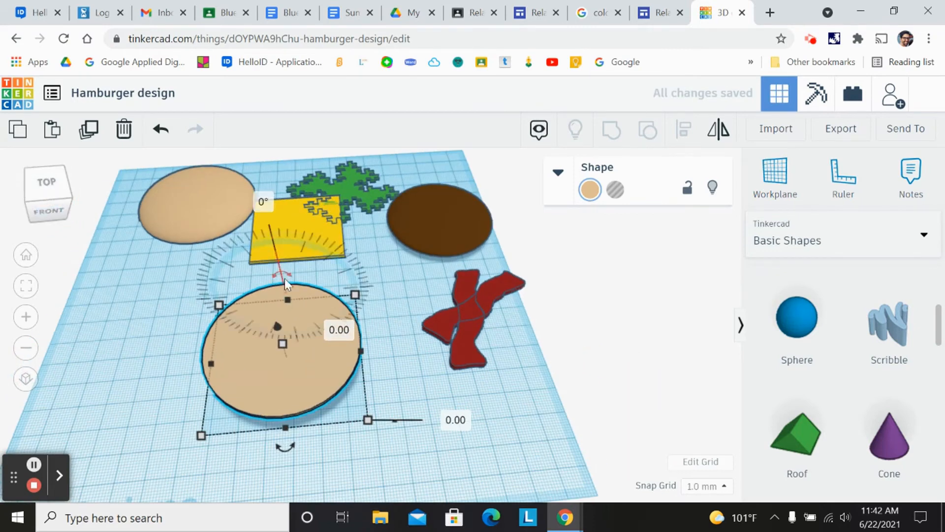
pyautogui.click(48, 210)
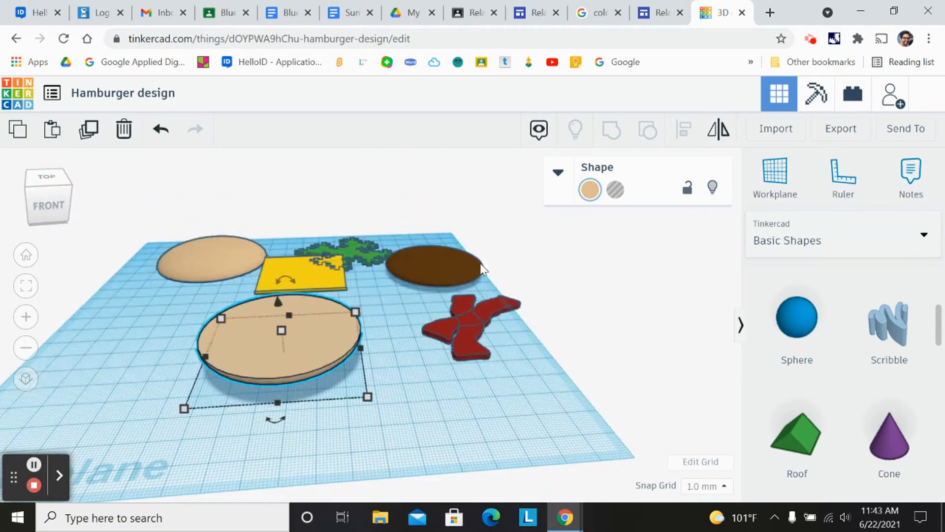
# - Move the brown patty onto the bottom bun
pyautogui.moveTo(422, 279); pyautogui.dragTo(389, 326)
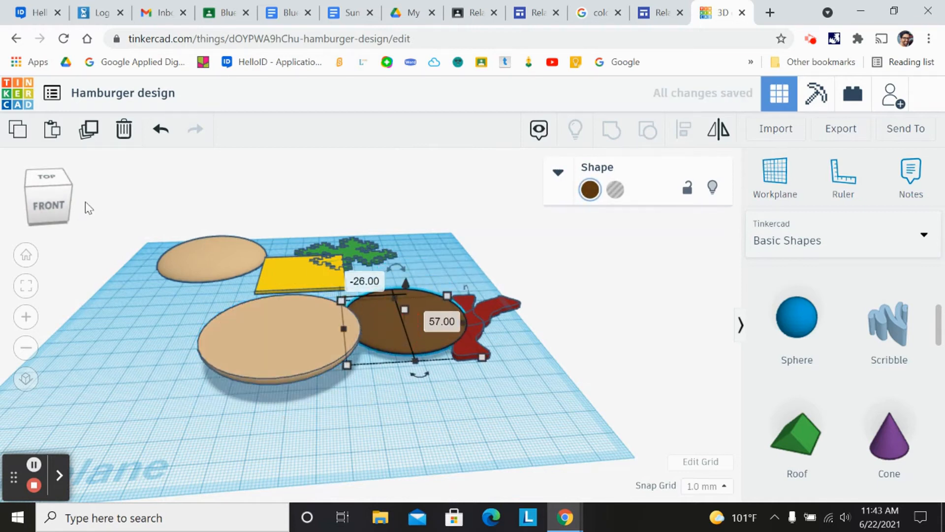
pyautogui.click(49, 197)
pyautogui.moveTo(49, 191); pyautogui.dragTo(44, 199)
pyautogui.click(46, 195)
pyautogui.moveTo(391, 326); pyautogui.dragTo(391, 397)
pyautogui.click(46, 201)
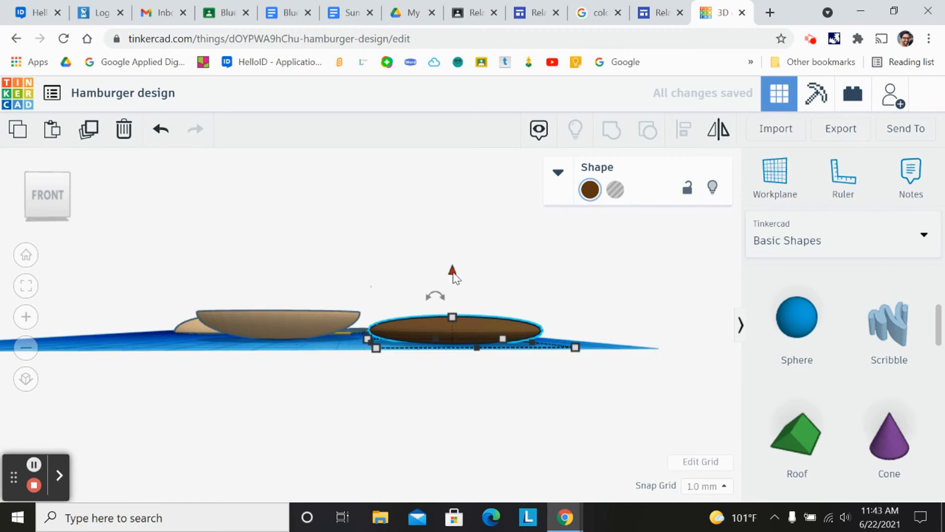
# - Raise the patty 10 mm above the workplane and centre it over the bottom bun
pyautogui.moveTo(452, 273); pyautogui.dragTo(458, 246)
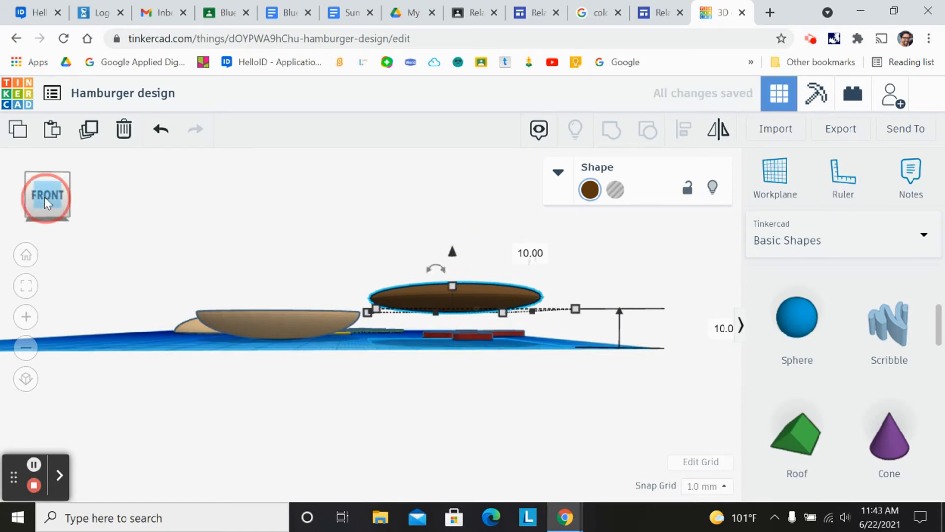
pyautogui.click(47, 202)
pyautogui.moveTo(421, 411); pyautogui.dragTo(245, 345)
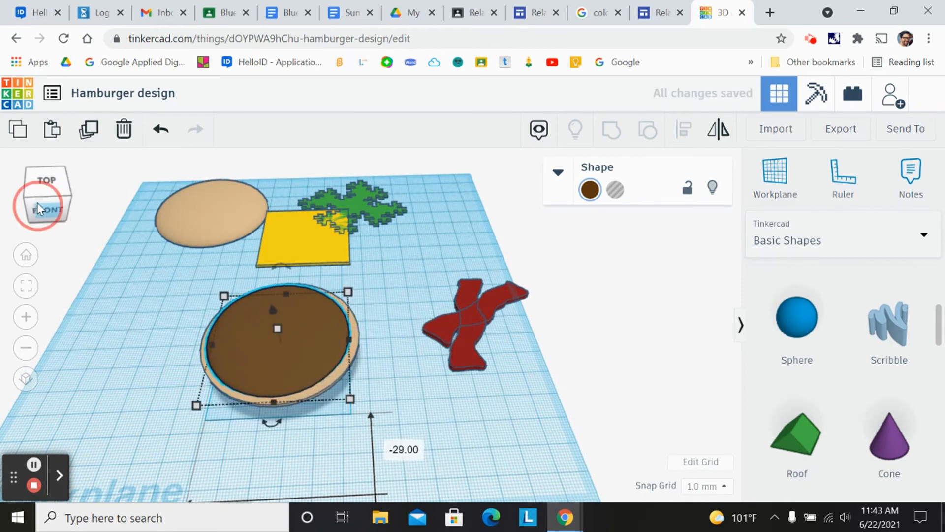
pyautogui.click(37, 203)
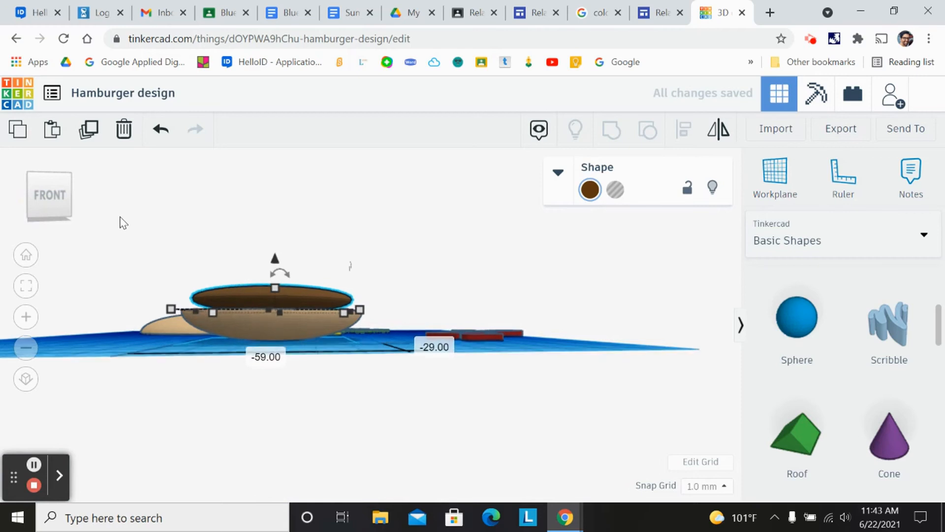
# - Set the brown patty's height to about 9 mm and re-centre it over the bottom bun
pyautogui.click(54, 199)
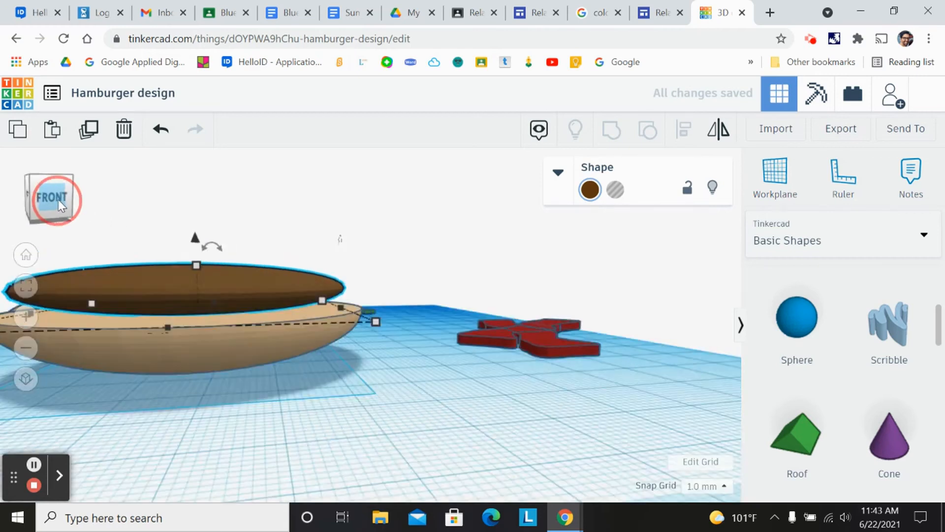
pyautogui.moveTo(59, 200); pyautogui.dragTo(59, 204)
pyautogui.moveTo(200, 249); pyautogui.dragTo(200, 256)
pyautogui.click(49, 206)
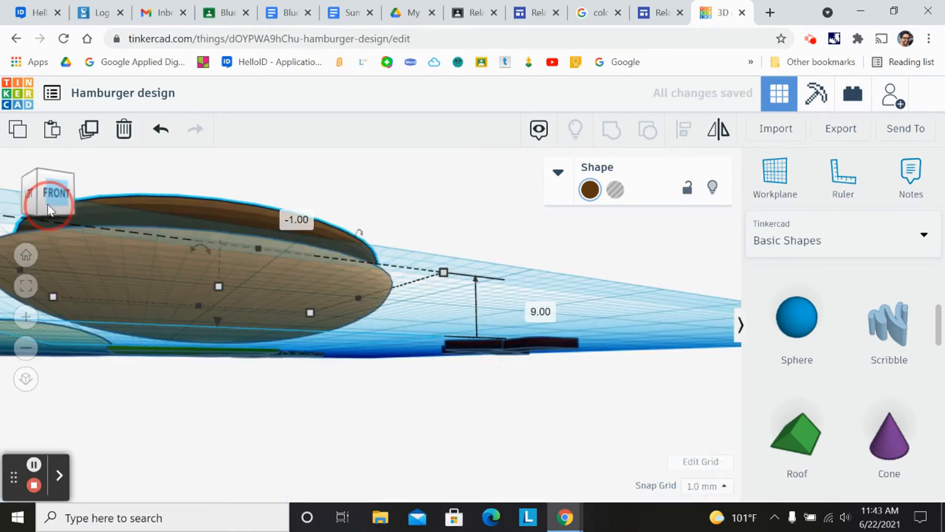
pyautogui.moveTo(48, 205)
pyautogui.mouseDown()
pyautogui.moveTo(70, 211)
pyautogui.moveTo(49, 202)
pyautogui.moveTo(55, 210)
pyautogui.mouseUp()
pyautogui.click(48, 209)
pyautogui.scroll(-4, 68, 212)
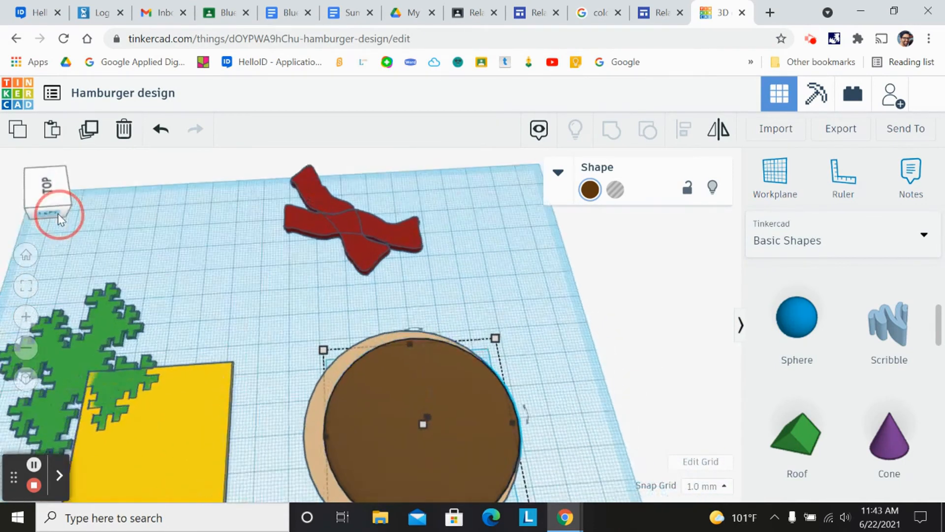
pyautogui.moveTo(392, 398); pyautogui.dragTo(379, 394)
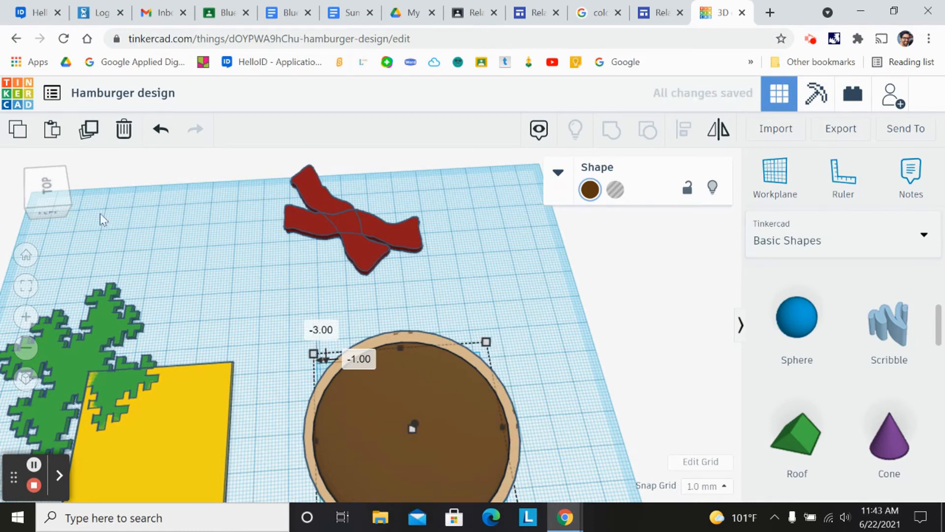
# - Raise the yellow cheese 17 mm above the workplane and move it over the patty
pyautogui.moveTo(48, 190)
pyautogui.mouseDown()
pyautogui.moveTo(55, 201)
pyautogui.moveTo(32, 190)
pyautogui.mouseUp()
pyautogui.moveTo(316, 262); pyautogui.dragTo(400, 413)
pyautogui.moveTo(46, 209); pyautogui.dragTo(49, 209)
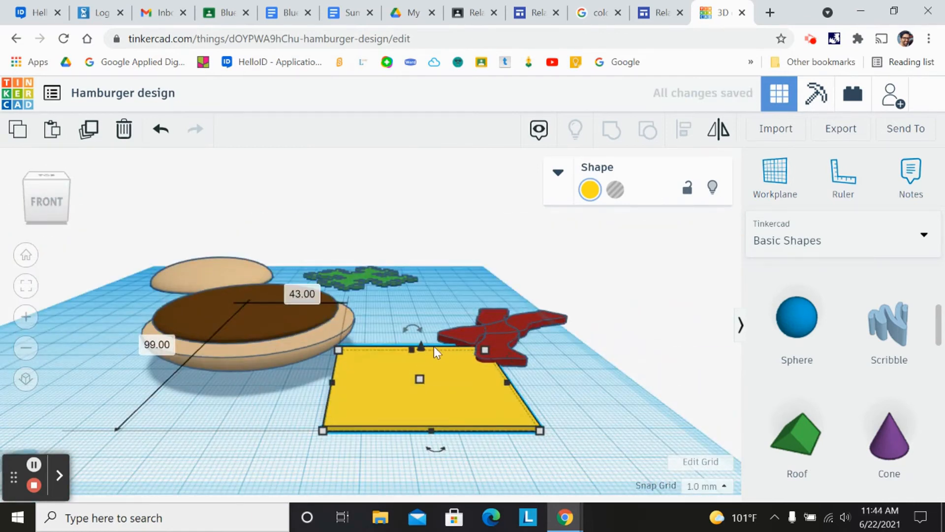
pyautogui.moveTo(421, 350); pyautogui.dragTo(419, 281)
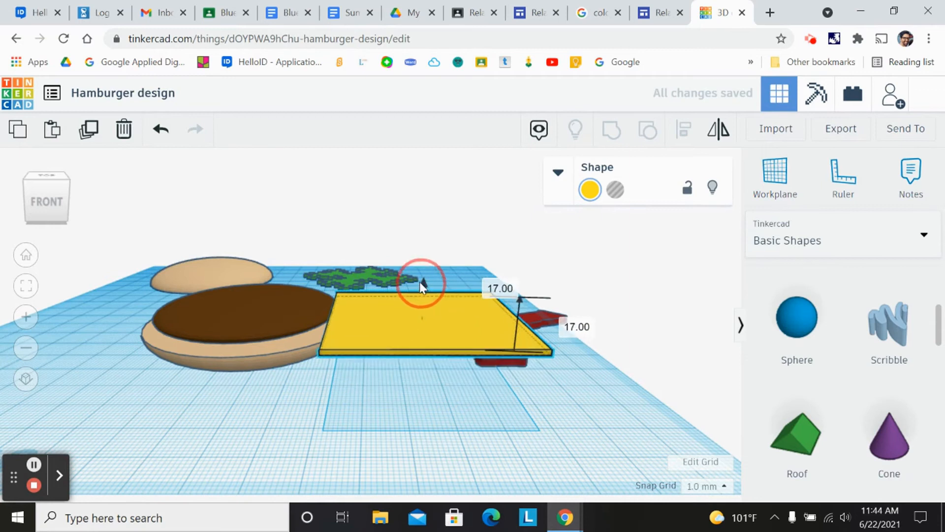
pyautogui.moveTo(373, 321); pyautogui.dragTo(225, 289)
# - Fine-tune the cheese's position and height so it sits centred on top of the patty
pyautogui.click(48, 199)
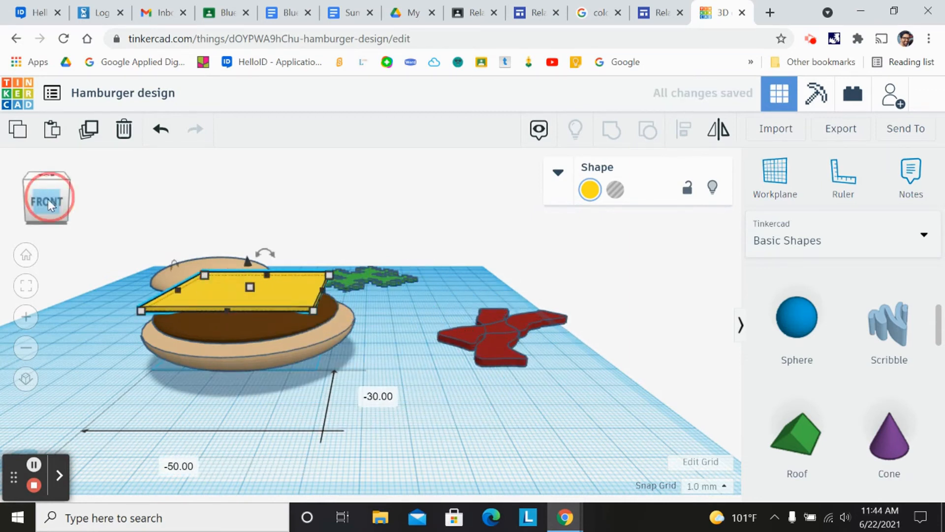
pyautogui.click(41, 195)
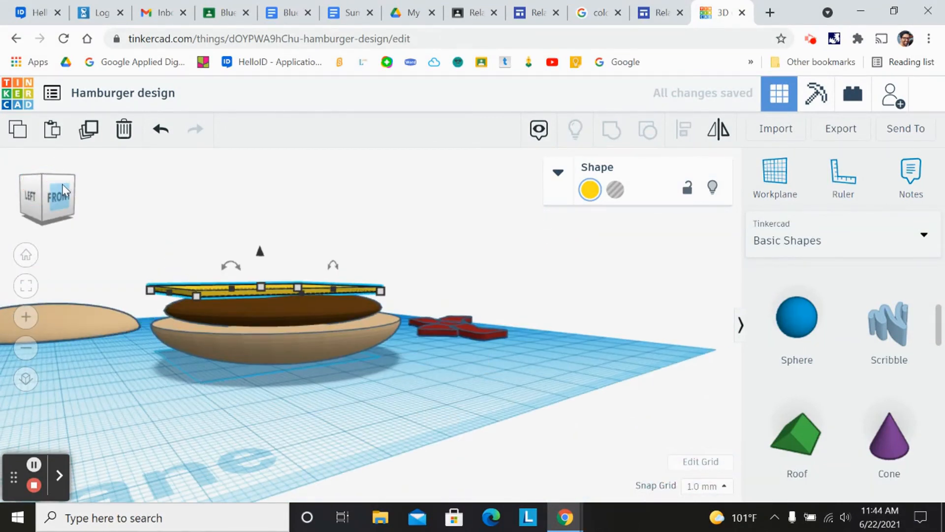
pyautogui.scroll(5, 63, 184)
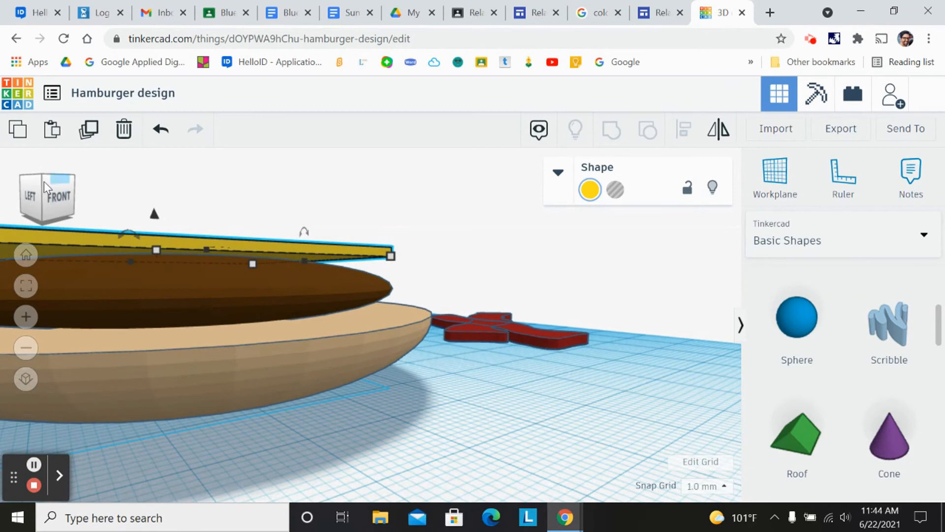
pyautogui.click(60, 196)
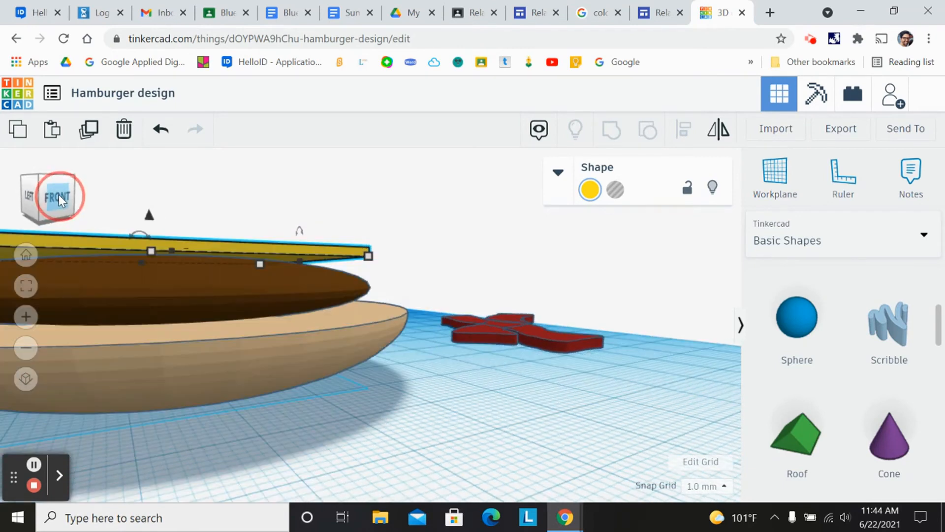
pyautogui.moveTo(62, 195)
pyautogui.mouseDown()
pyautogui.moveTo(73, 195)
pyautogui.moveTo(45, 193)
pyautogui.moveTo(47, 202)
pyautogui.mouseUp()
pyautogui.scroll(-5, 85, 185)
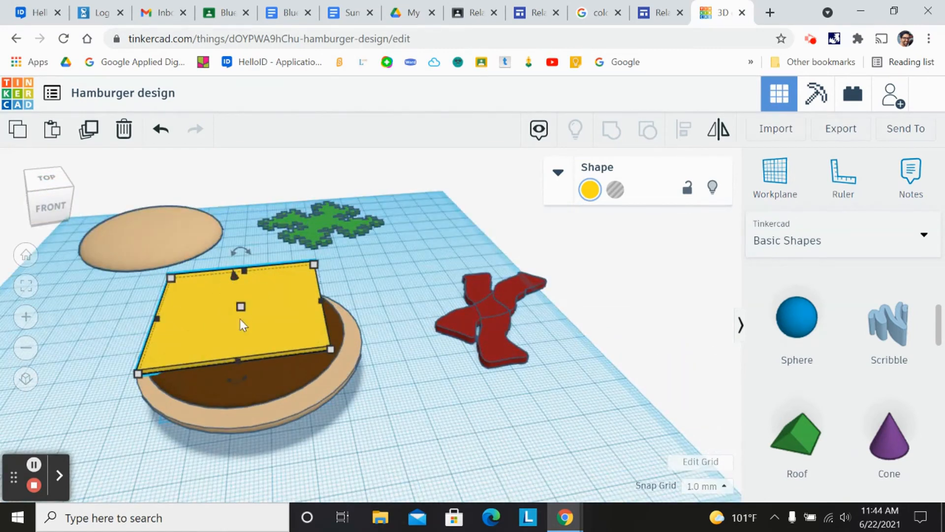
pyautogui.moveTo(218, 305)
pyautogui.mouseDown()
pyautogui.moveTo(228, 319)
pyautogui.moveTo(219, 320)
pyautogui.mouseUp()
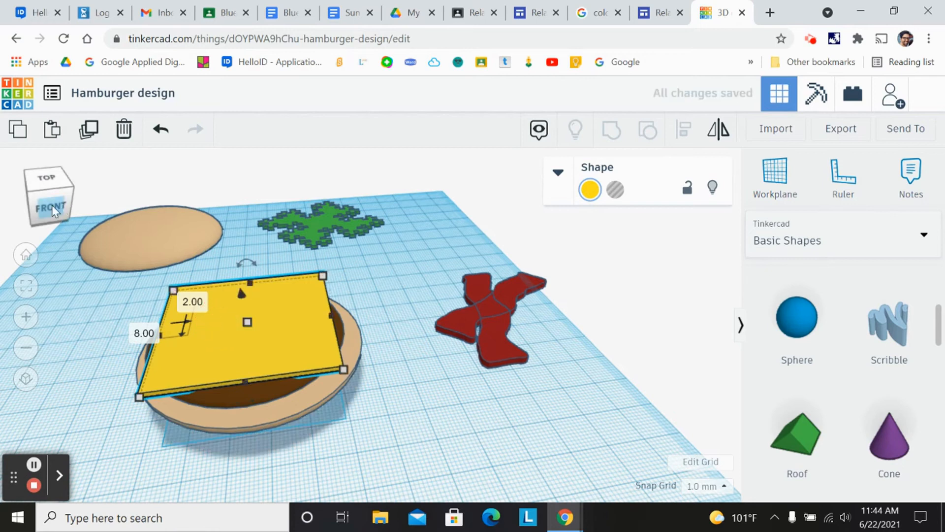
pyautogui.click(49, 197)
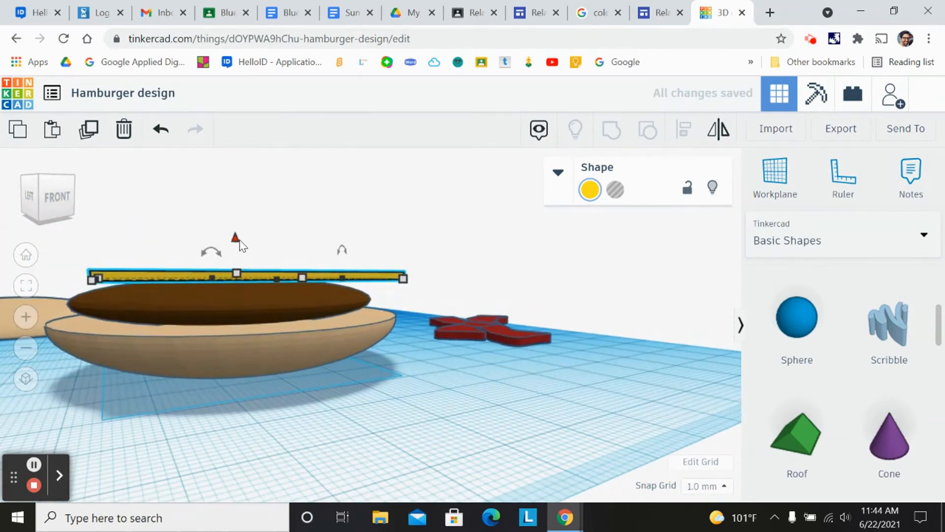
pyautogui.moveTo(238, 242); pyautogui.dragTo(237, 245)
# - Select the green fractal lettuce and raise it 18 mm above the workplane
pyautogui.moveTo(57, 199); pyautogui.dragTo(50, 200)
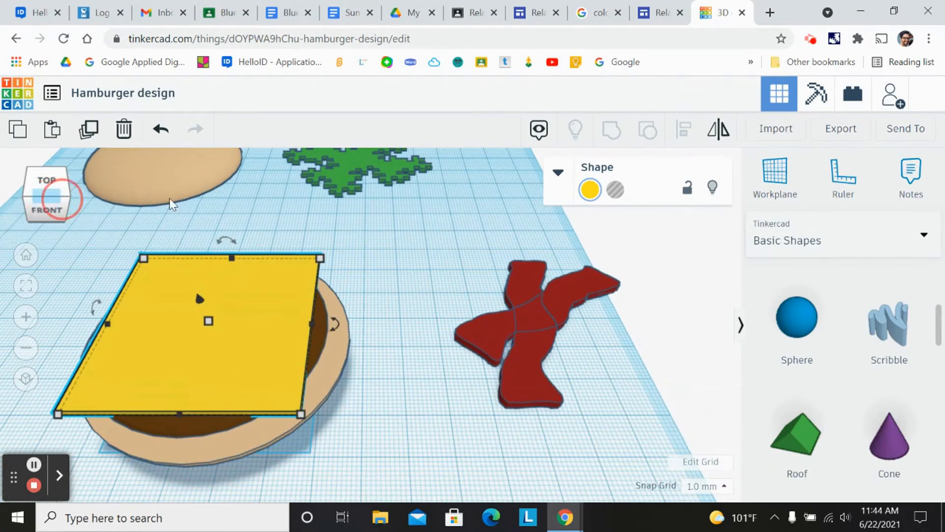
pyautogui.moveTo(349, 205); pyautogui.dragTo(352, 202, button='right')
pyautogui.moveTo(352, 203); pyautogui.dragTo(390, 271)
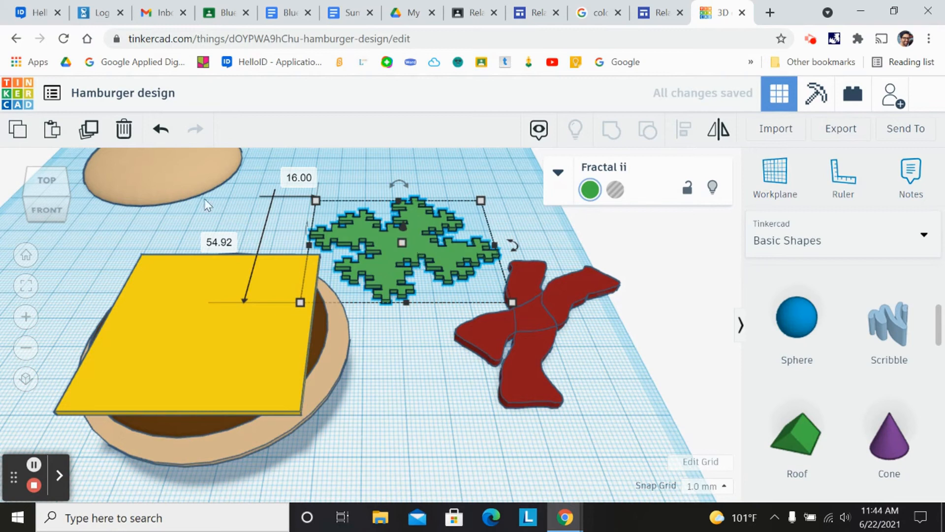
pyautogui.click(54, 198)
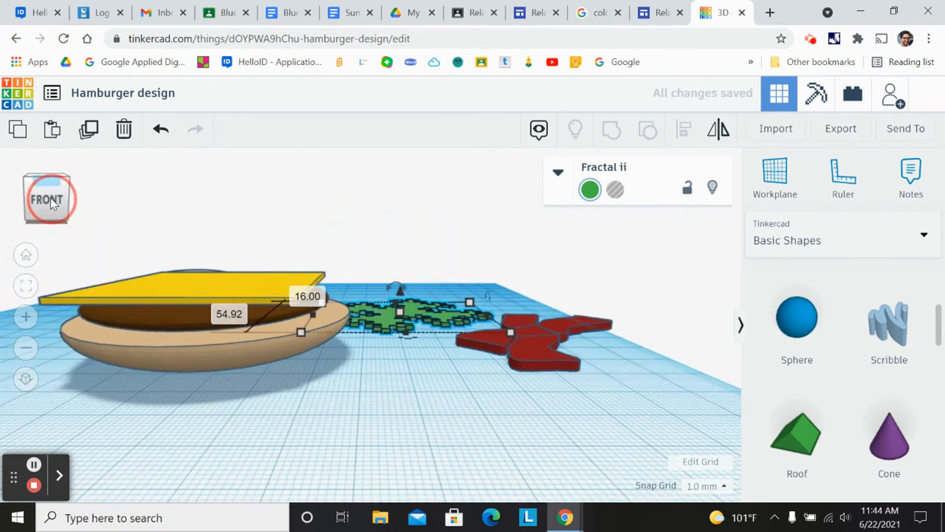
pyautogui.click(400, 291)
pyautogui.moveTo(403, 270); pyautogui.dragTo(405, 241)
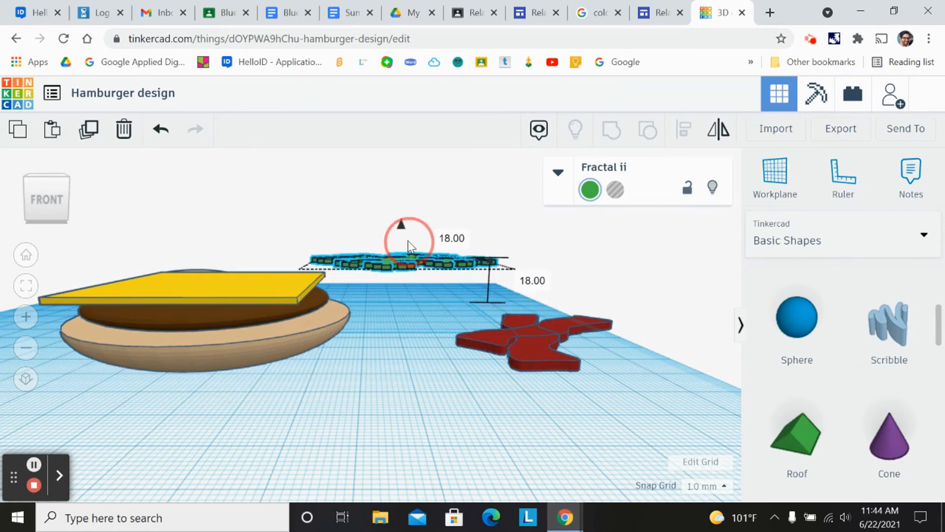
# - Move the lettuce over the cheese and lower it slightly so it rests on the cheese
pyautogui.click(58, 204)
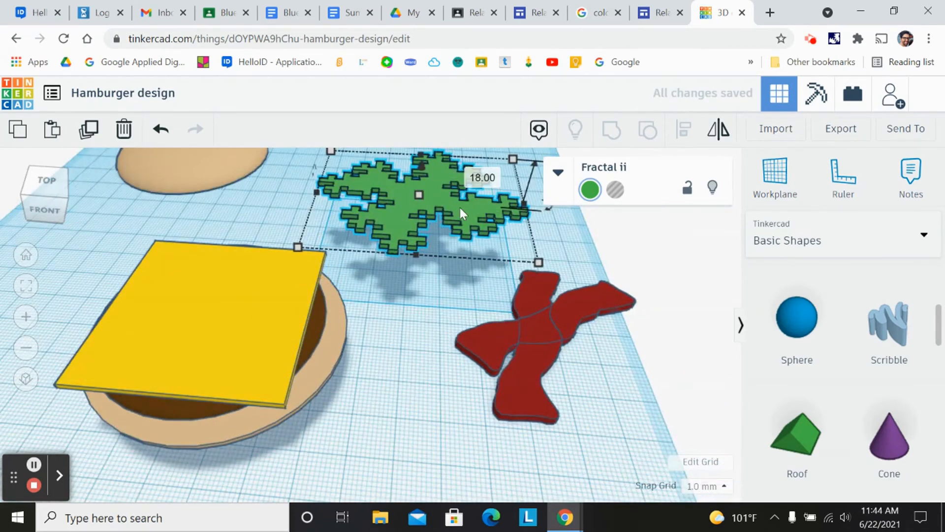
pyautogui.moveTo(393, 212); pyautogui.dragTo(152, 327)
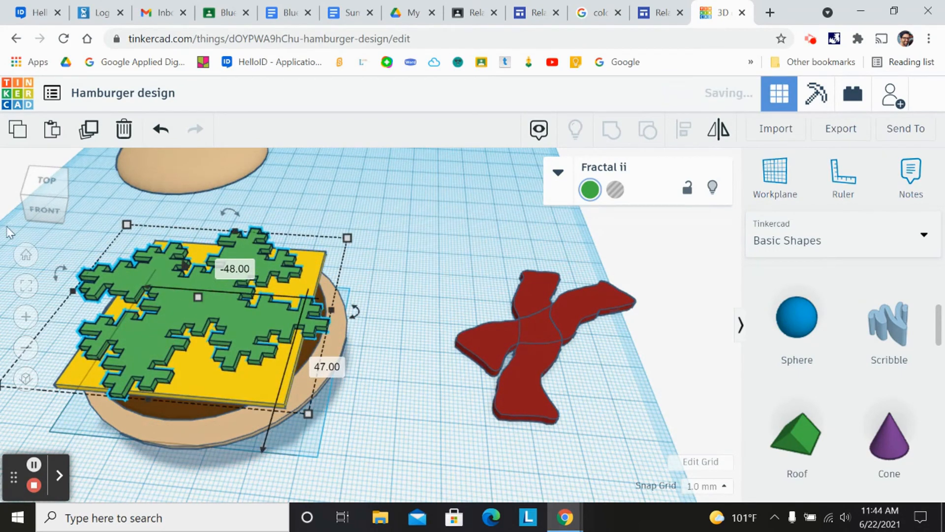
pyautogui.click(34, 202)
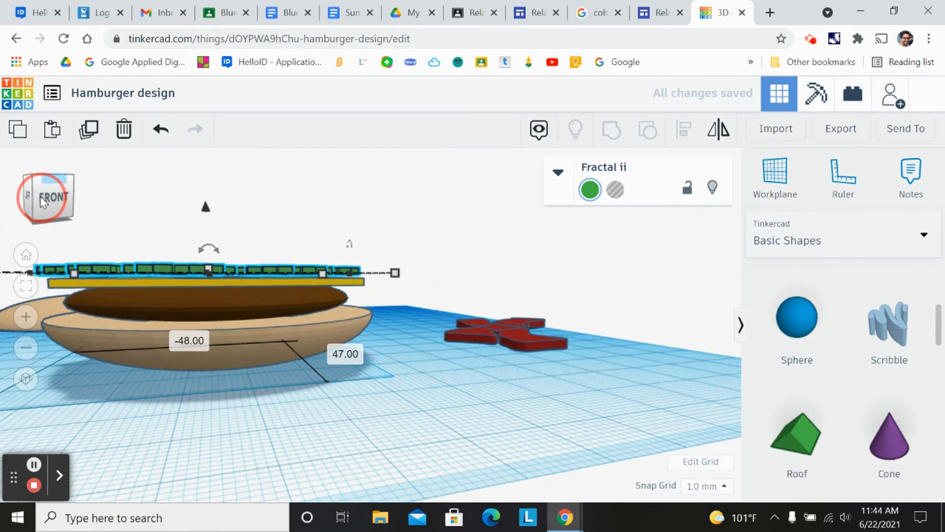
pyautogui.click(46, 193)
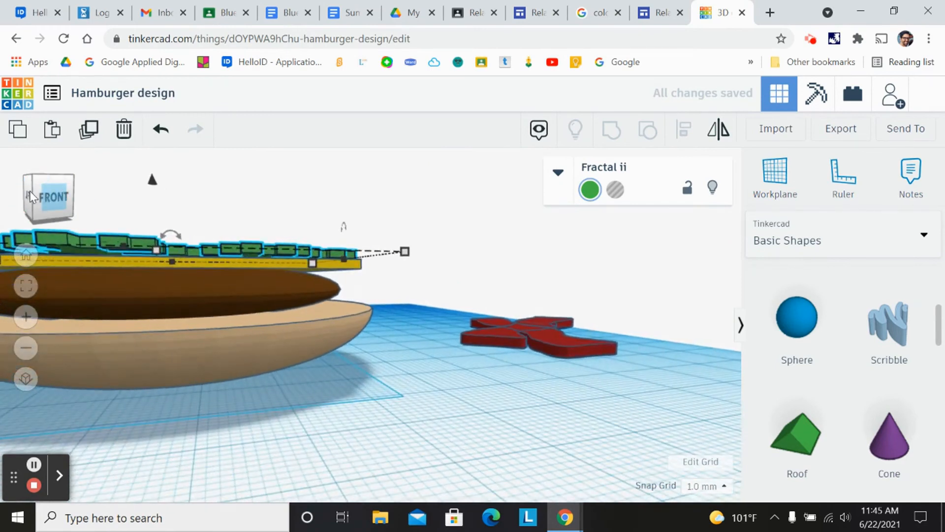
pyautogui.click(60, 197)
pyautogui.moveTo(60, 197); pyautogui.dragTo(67, 199)
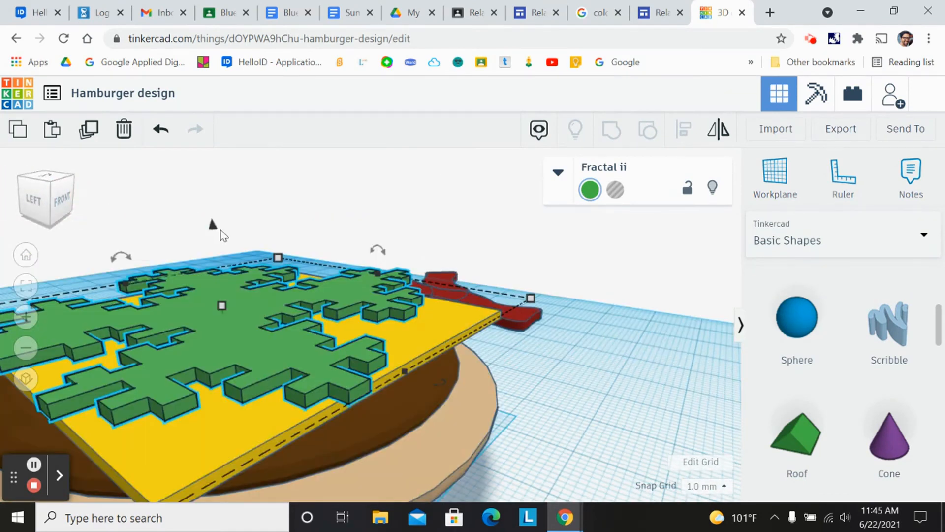
pyautogui.moveTo(214, 228); pyautogui.dragTo(214, 240)
# - Select both red bacon strips together as one group
pyautogui.moveTo(60, 202)
pyautogui.mouseDown()
pyautogui.moveTo(46, 203)
pyautogui.moveTo(71, 197)
pyautogui.moveTo(34, 199)
pyautogui.moveTo(56, 199)
pyautogui.mouseUp()
pyautogui.scroll(-5, 87, 205)
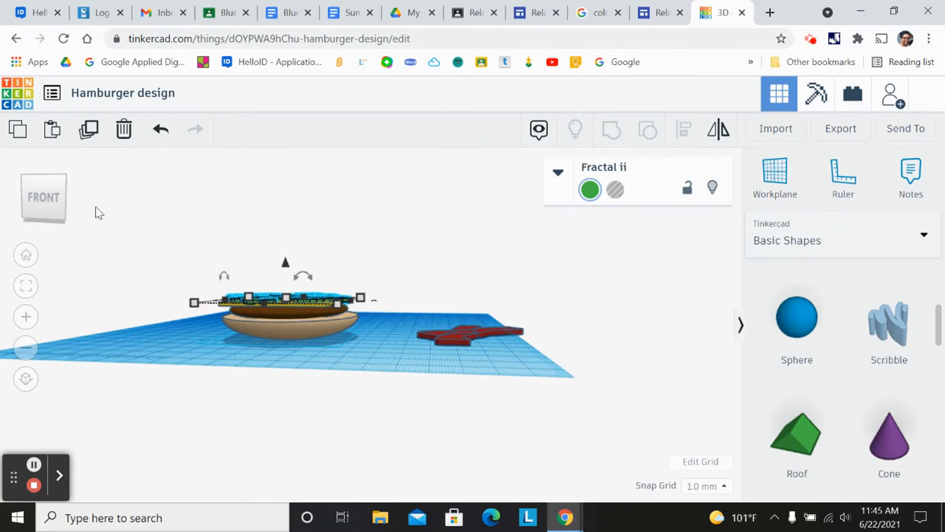
pyautogui.click(47, 202)
pyautogui.scroll(3, 488, 308)
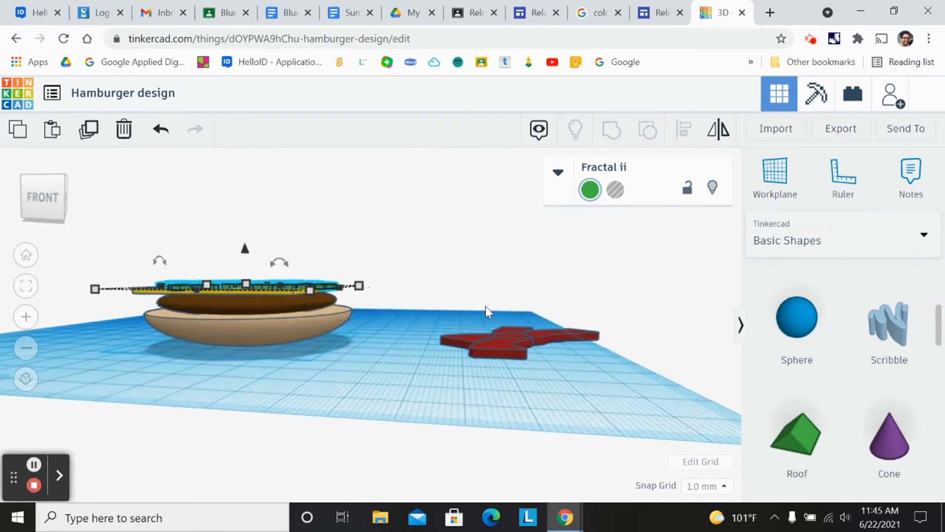
pyautogui.scroll(2, 487, 311)
pyautogui.moveTo(527, 357)
pyautogui.mouseDown()
pyautogui.moveTo(394, 363)
pyautogui.moveTo(529, 356)
pyautogui.mouseUp()
pyautogui.moveTo(41, 198)
pyautogui.mouseDown()
pyautogui.moveTo(28, 200)
pyautogui.moveTo(42, 205)
pyautogui.mouseUp()
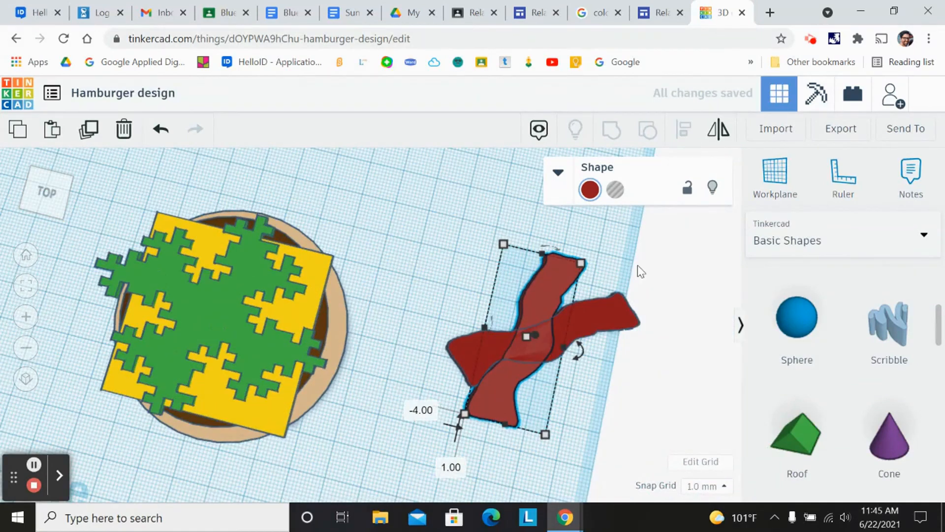
pyautogui.scroll(-2, 646, 244)
pyautogui.scroll(-2, 635, 232)
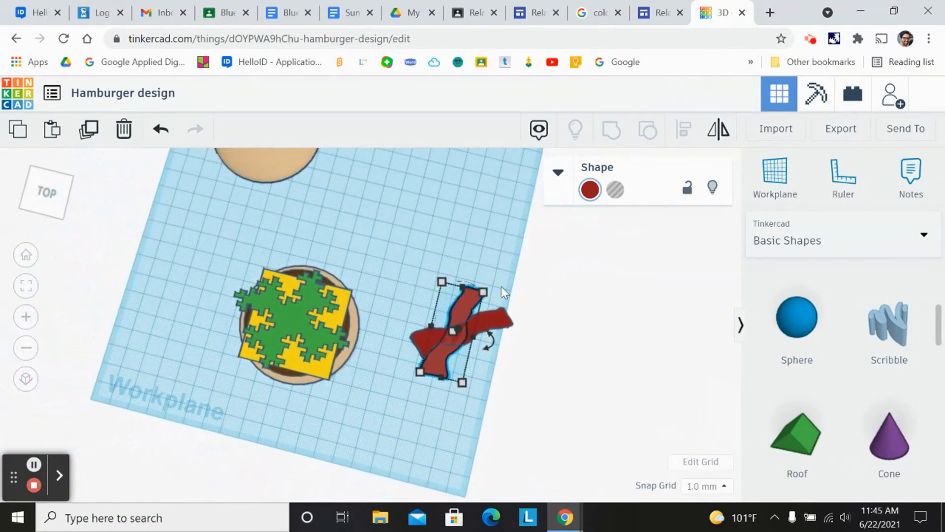
pyautogui.click(510, 270)
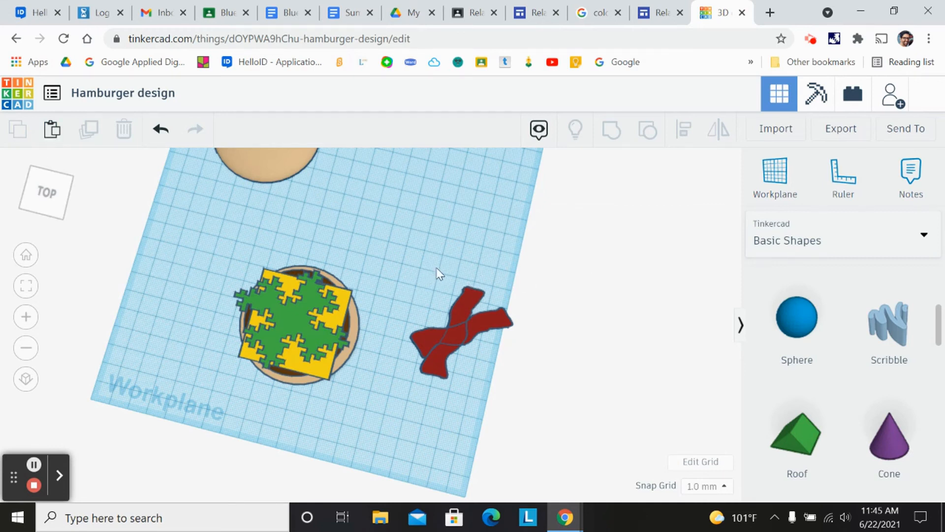
pyautogui.moveTo(423, 254); pyautogui.dragTo(487, 362)
pyautogui.moveTo(521, 400); pyautogui.dragTo(543, 392)
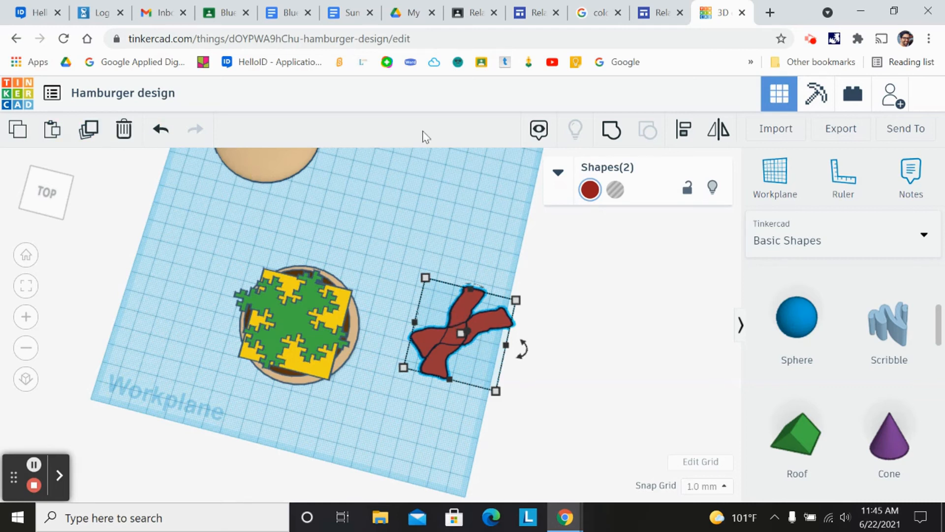
# - Group the two bacon strips into one shape, lift it above the workplane and slide it toward the burger
pyautogui.click(613, 132)
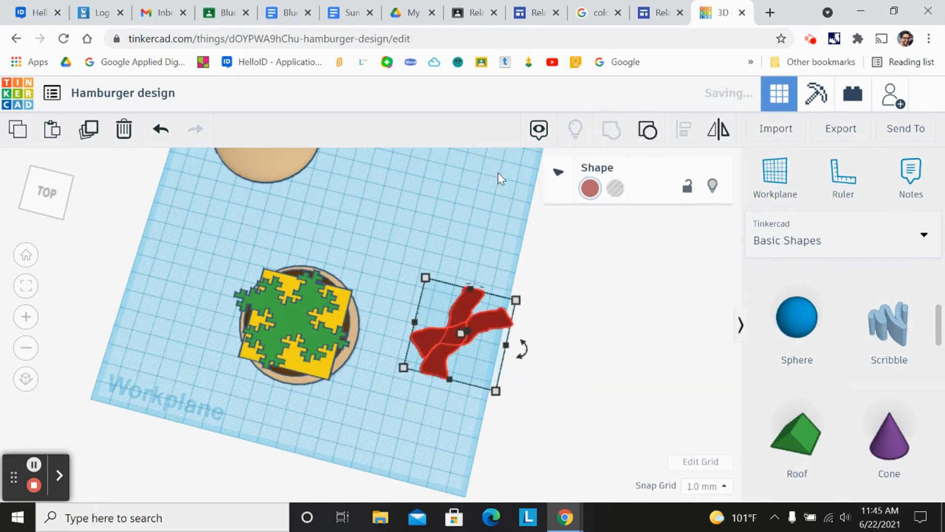
pyautogui.click(57, 206)
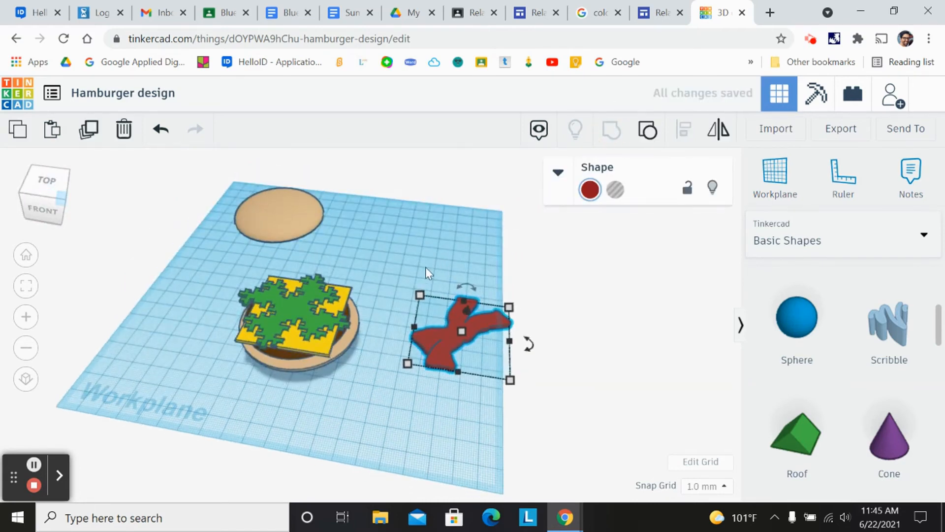
pyautogui.moveTo(452, 331); pyautogui.dragTo(420, 341)
pyautogui.scroll(2, 430, 328)
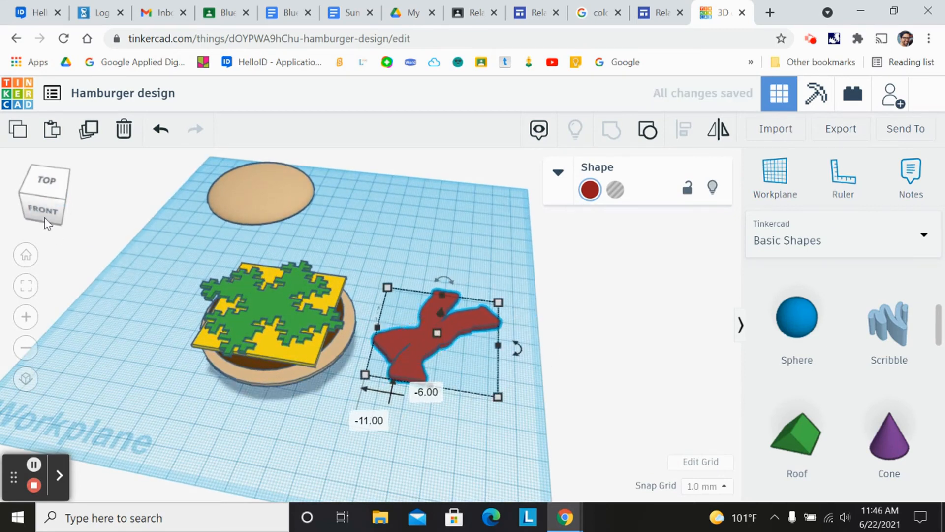
pyautogui.click(46, 202)
pyautogui.moveTo(47, 201); pyautogui.dragTo(48, 207)
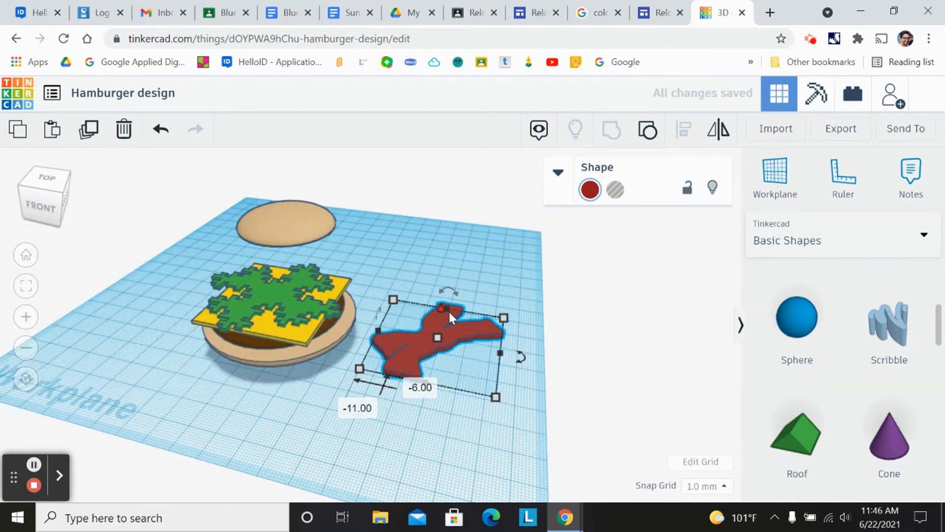
pyautogui.click(50, 208)
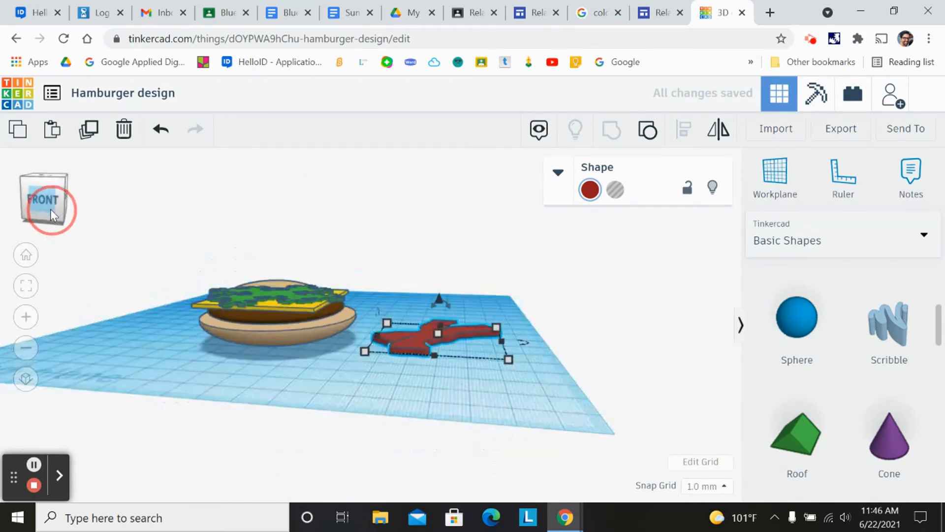
pyautogui.moveTo(439, 300); pyautogui.dragTo(442, 228)
pyautogui.moveTo(419, 269); pyautogui.dragTo(235, 278)
# - Place the bacon over the lettuce and lower it to 18 mm so it rests on top
pyautogui.moveTo(38, 190); pyautogui.dragTo(38, 215)
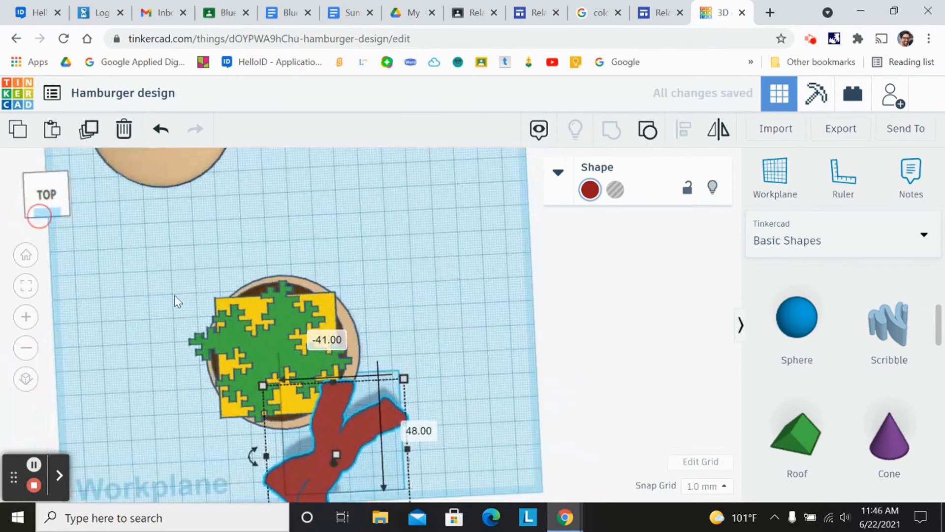
pyautogui.moveTo(323, 426); pyautogui.dragTo(270, 327)
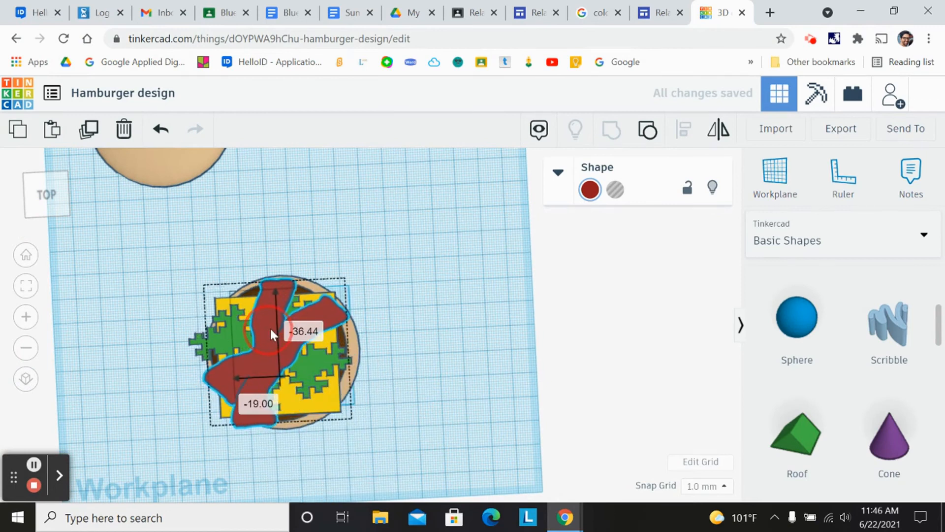
pyautogui.click(103, 432)
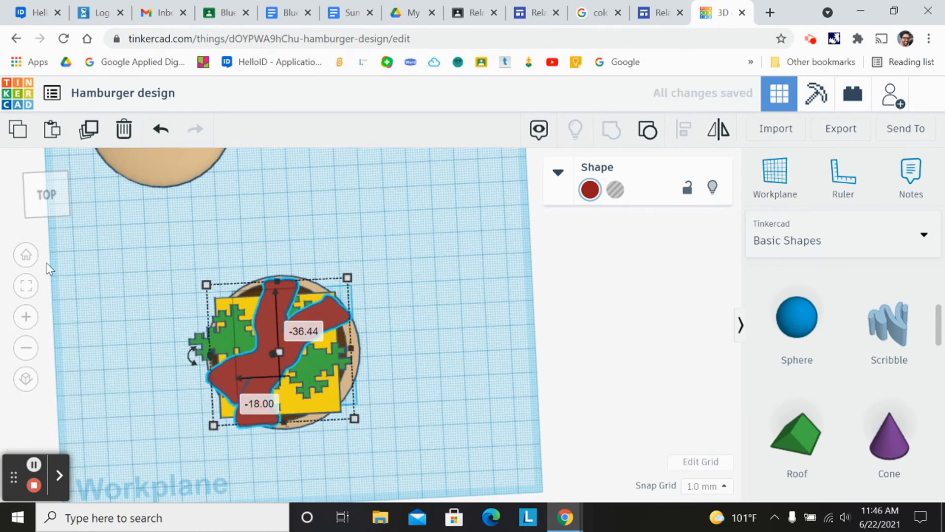
pyautogui.moveTo(63, 203); pyautogui.dragTo(66, 193)
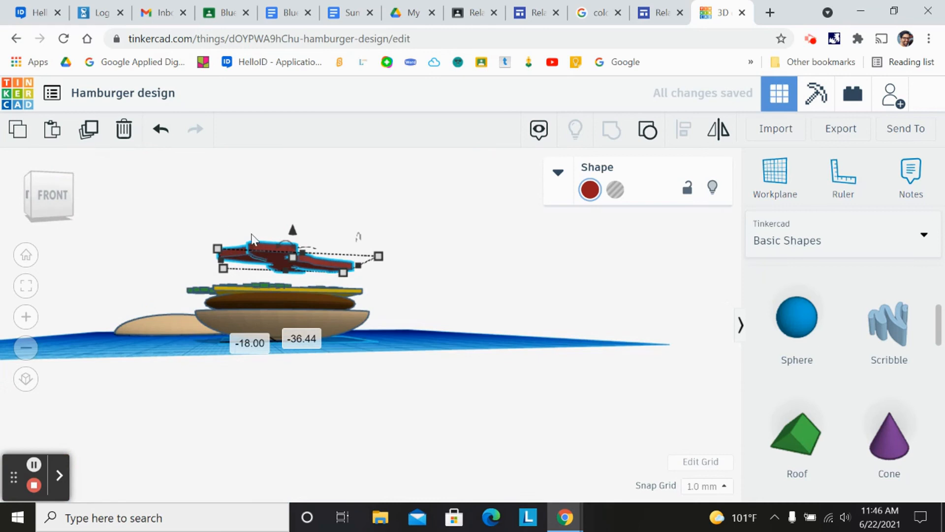
pyautogui.moveTo(294, 237); pyautogui.dragTo(289, 264)
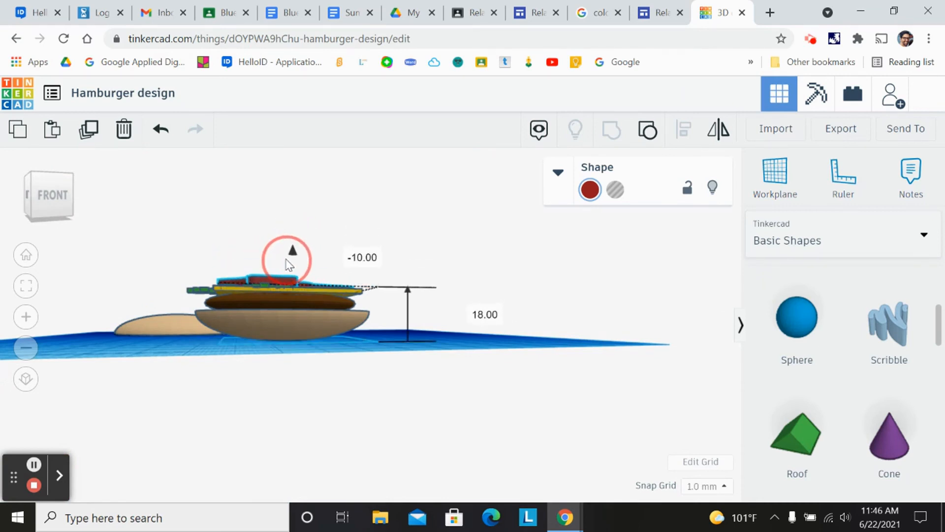
pyautogui.moveTo(68, 191); pyautogui.dragTo(70, 211)
pyautogui.moveTo(269, 352); pyautogui.dragTo(249, 350)
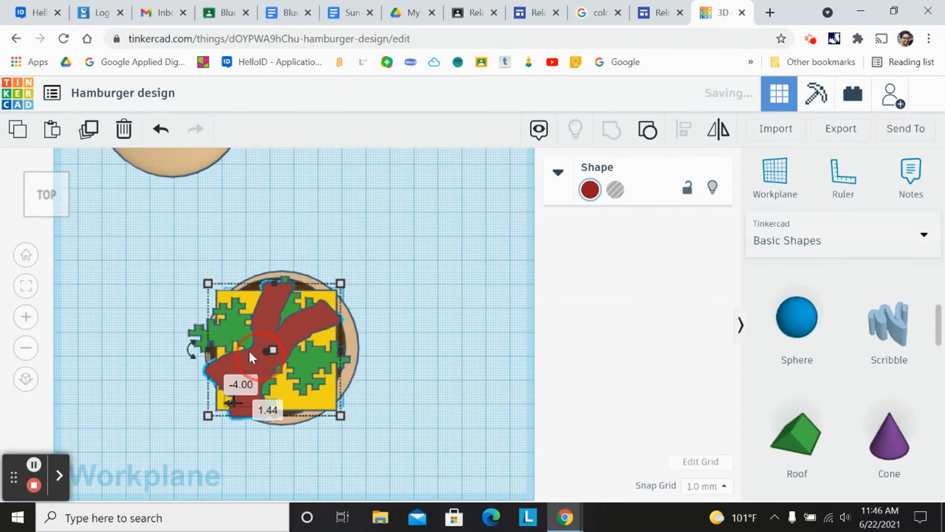
pyautogui.moveTo(43, 197); pyautogui.dragTo(51, 197)
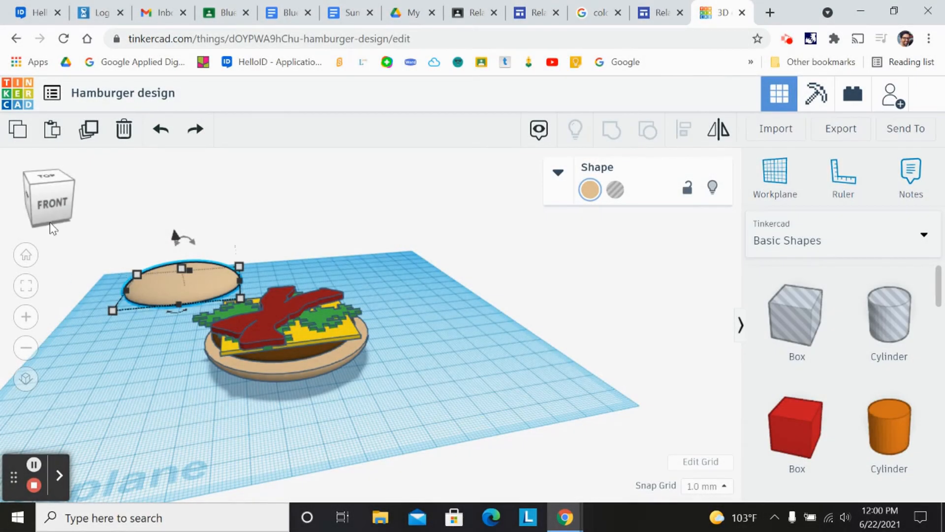
# - Move the top bun to an open spot in front of the burger
pyautogui.moveTo(57, 205); pyautogui.dragTo(58, 207)
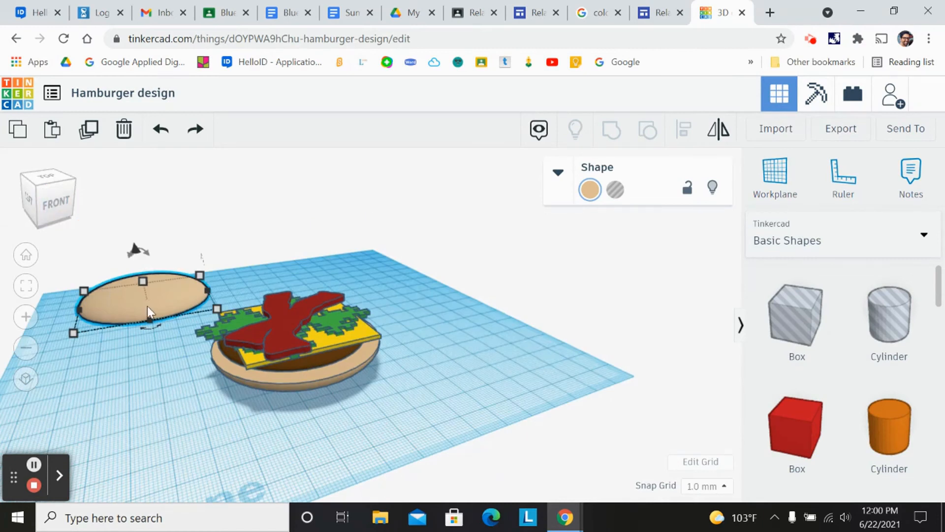
pyautogui.moveTo(123, 309); pyautogui.dragTo(449, 329)
pyautogui.click(52, 202)
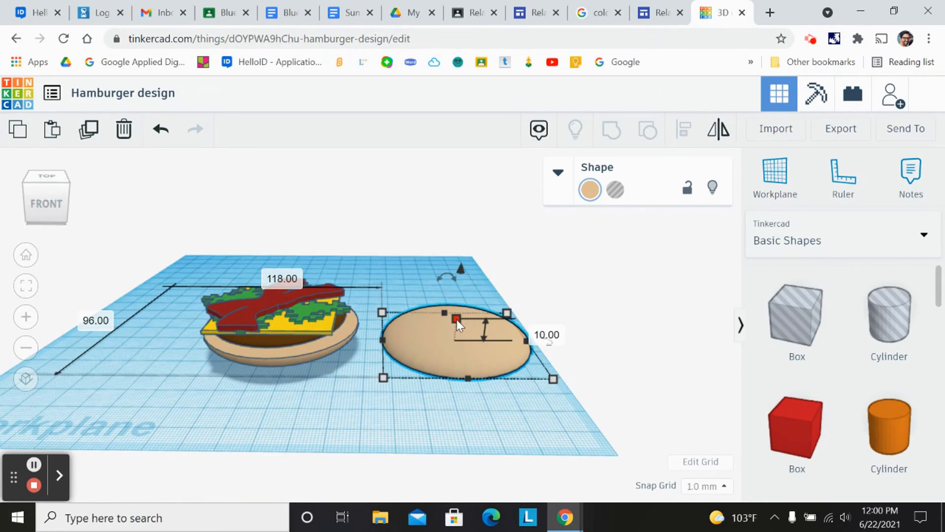
pyautogui.moveTo(456, 315); pyautogui.dragTo(457, 277)
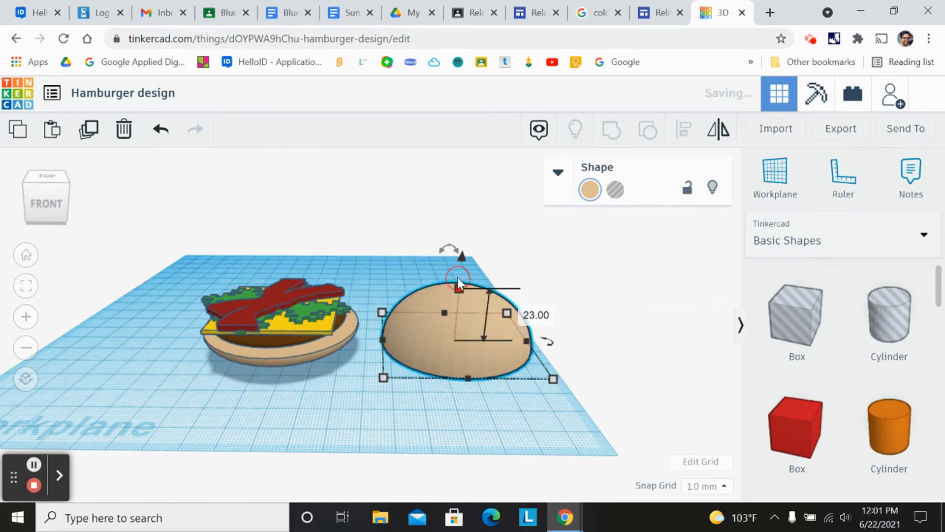
pyautogui.click(160, 130)
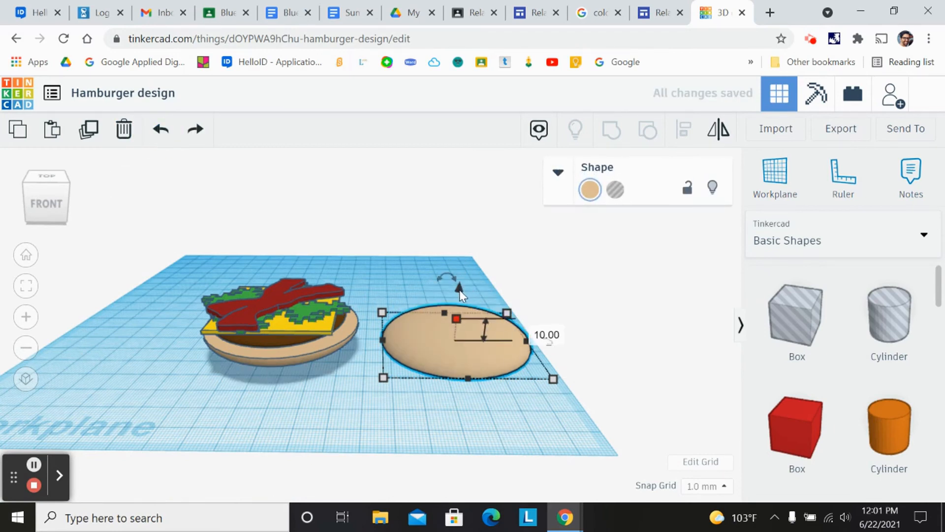
# - Raise the top bun 21 mm above the workplane
pyautogui.click(460, 287)
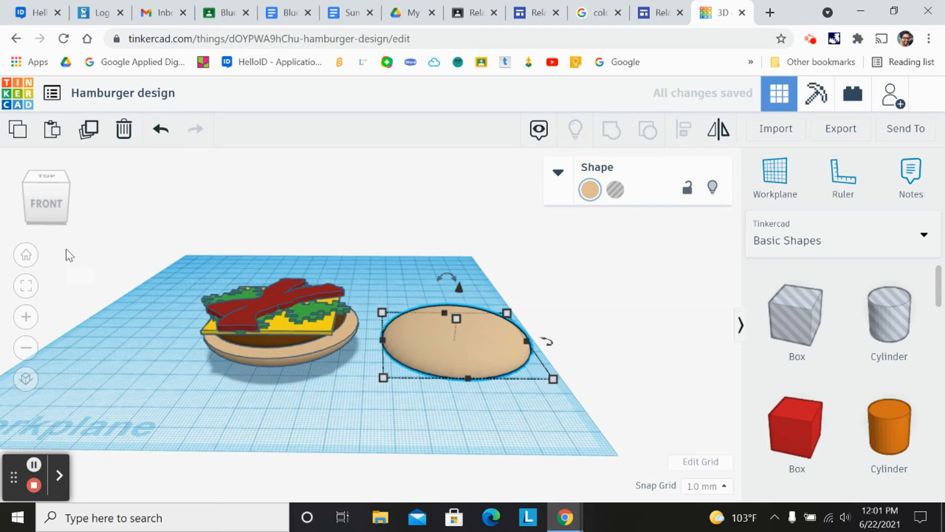
pyautogui.click(50, 219)
pyautogui.moveTo(463, 285)
pyautogui.moveTo(457, 282); pyautogui.dragTo(456, 227)
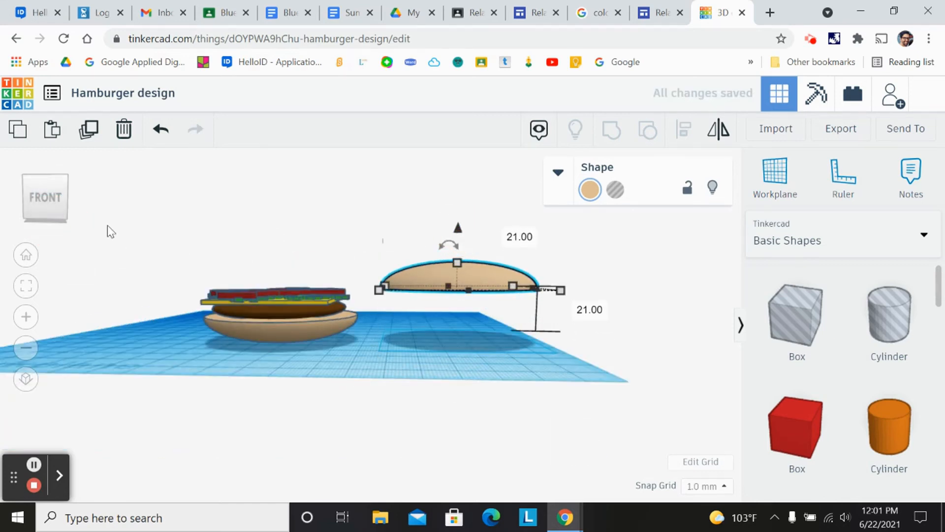
# - Move the raised top bun over the burger stack
pyautogui.click(56, 206)
pyautogui.moveTo(417, 313); pyautogui.dragTo(288, 355)
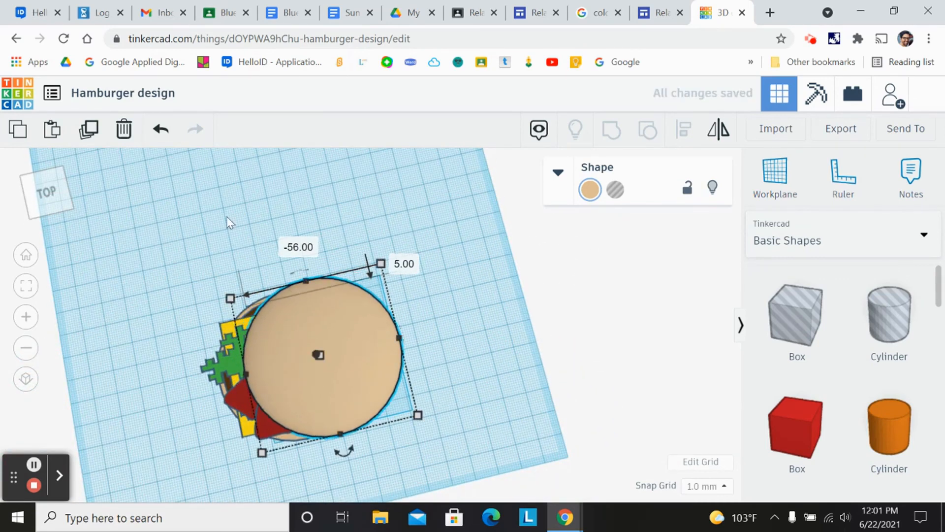
pyautogui.click(37, 188)
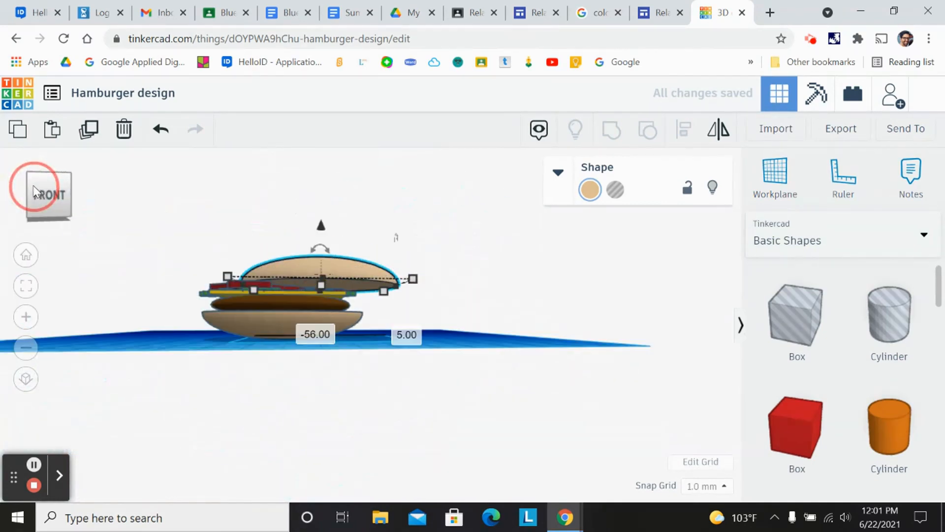
pyautogui.click(47, 201)
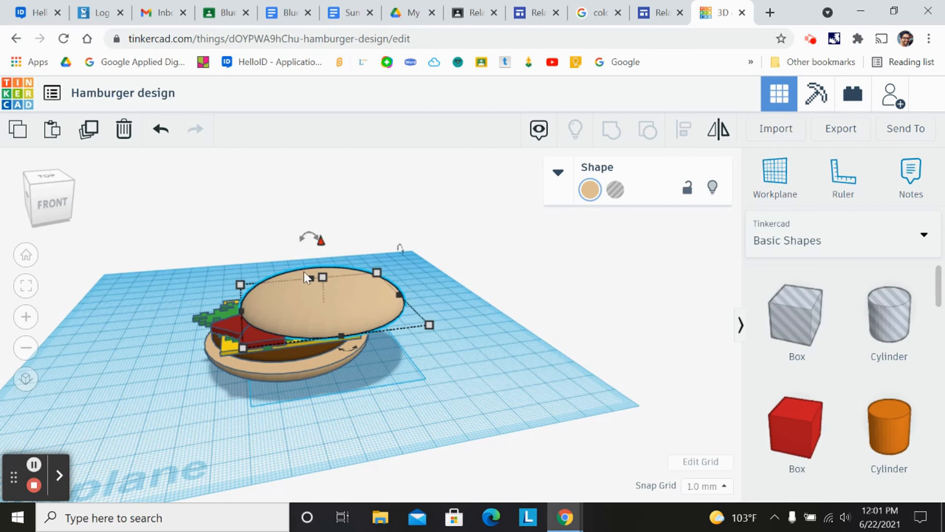
pyautogui.click(63, 187)
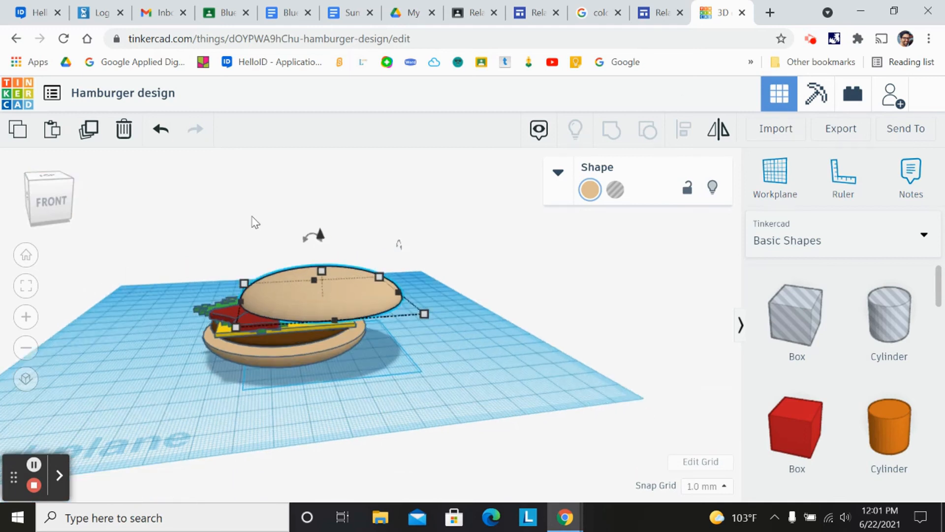
pyautogui.moveTo(310, 238); pyautogui.dragTo(363, 248)
pyautogui.moveTo(305, 238); pyautogui.dragTo(366, 239)
pyautogui.moveTo(363, 317); pyautogui.dragTo(347, 306)
pyautogui.moveTo(314, 238); pyautogui.dragTo(338, 240)
pyautogui.click(408, 266)
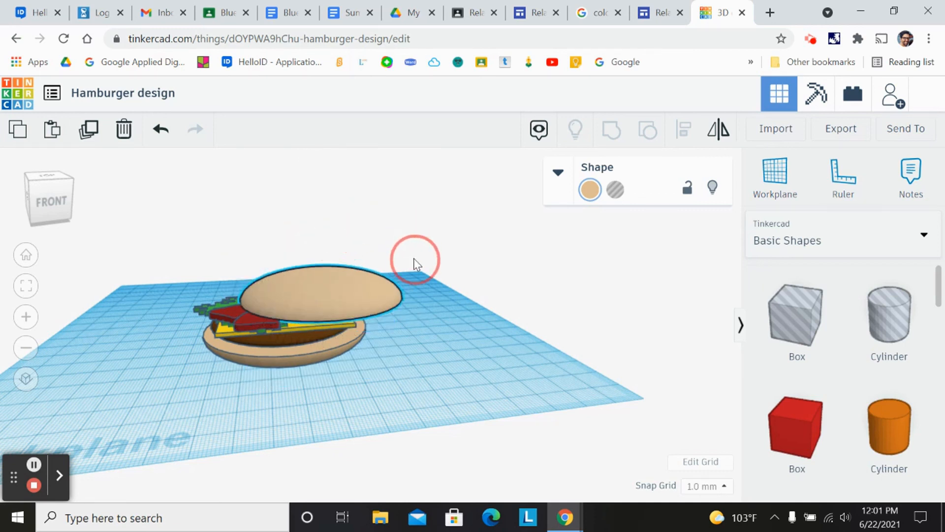
pyautogui.click(51, 197)
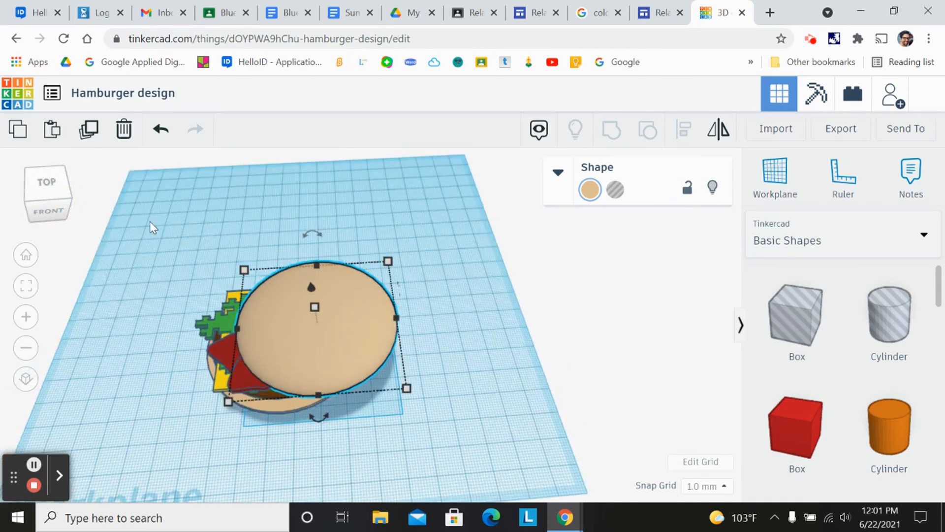
pyautogui.click(66, 212)
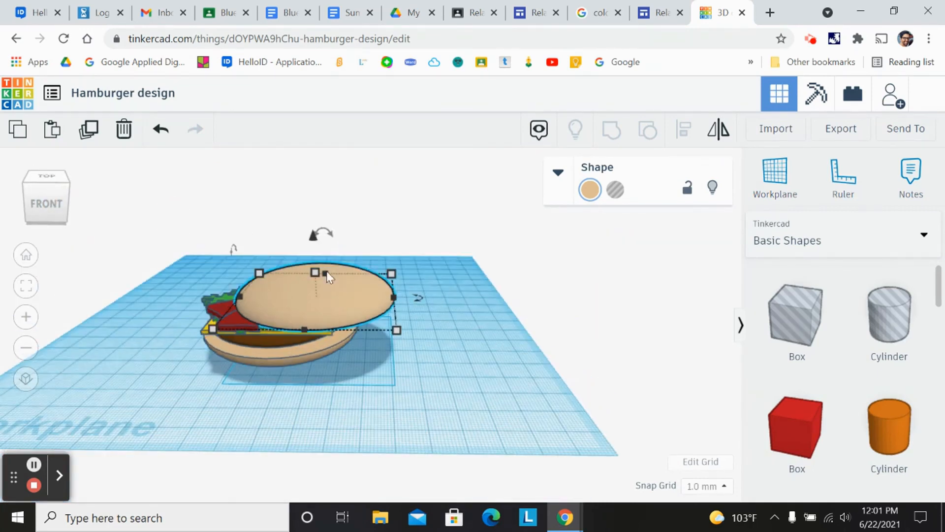
pyautogui.moveTo(331, 237)
pyautogui.moveTo(331, 236); pyautogui.dragTo(353, 253)
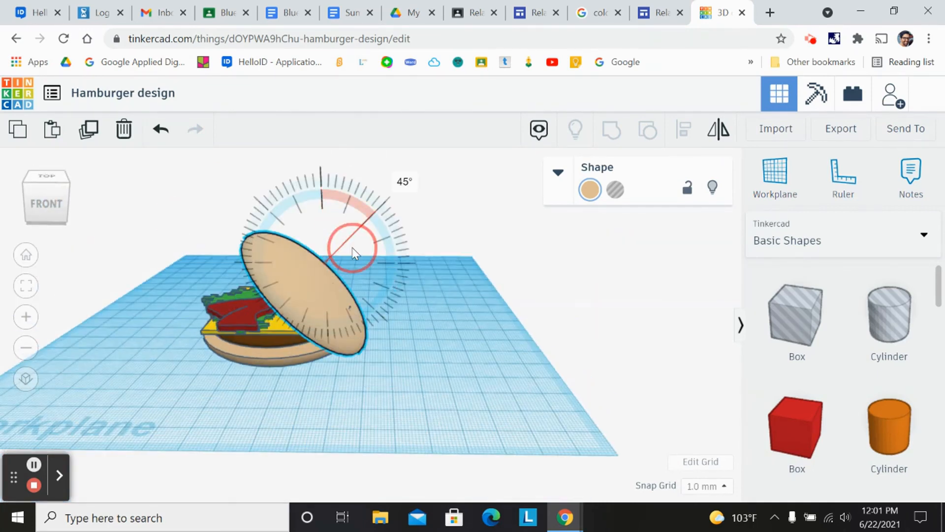
pyautogui.click(37, 206)
pyautogui.moveTo(59, 207)
pyautogui.mouseDown()
pyautogui.moveTo(32, 203)
pyautogui.moveTo(46, 199)
pyautogui.moveTo(50, 212)
pyautogui.mouseUp()
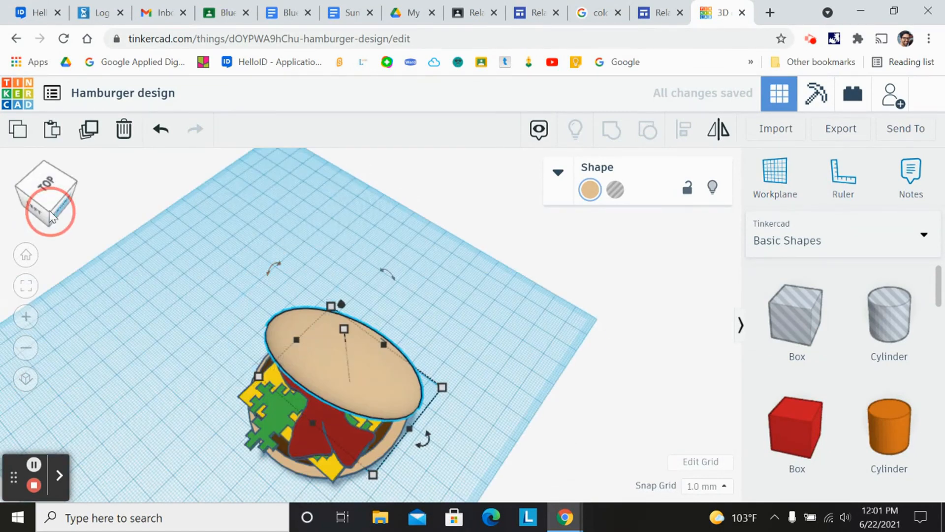
pyautogui.click(157, 130)
# - Centre the top bun over the burger in the top view
pyautogui.click(40, 190)
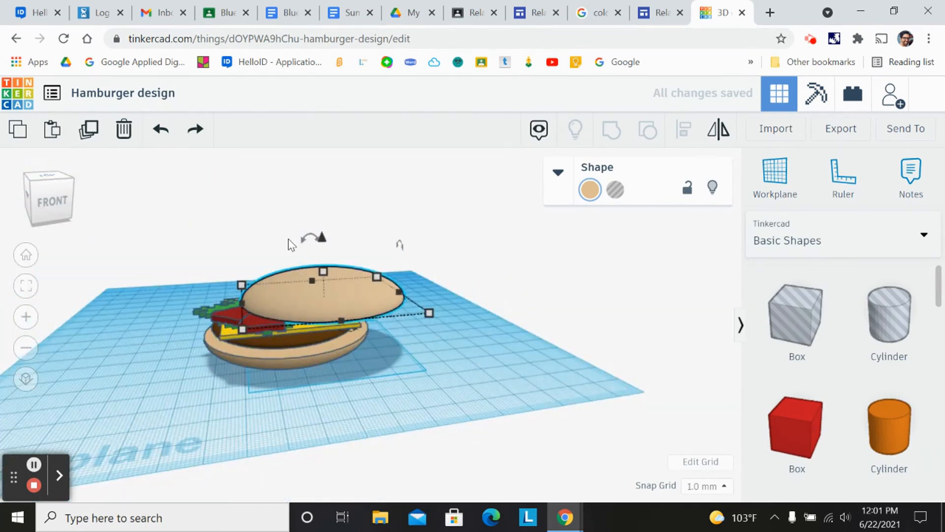
pyautogui.click(63, 190)
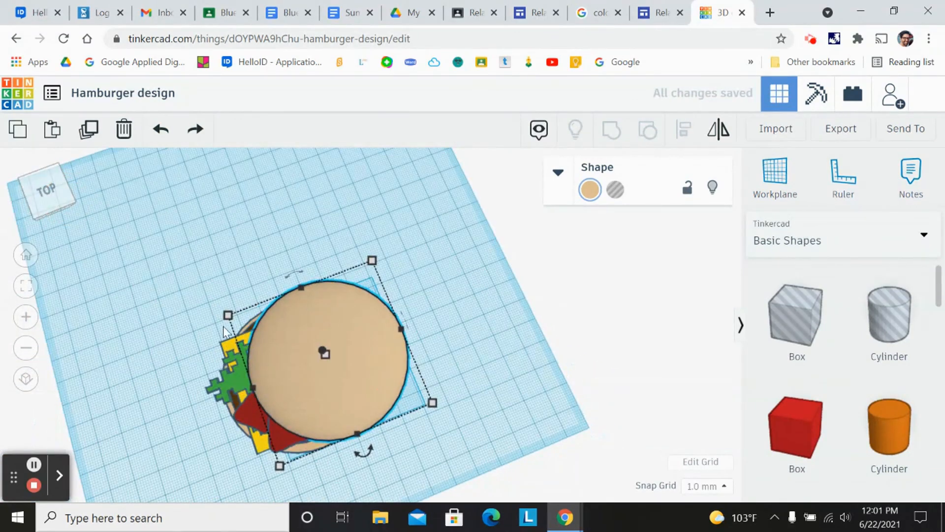
pyautogui.moveTo(301, 374); pyautogui.dragTo(263, 387)
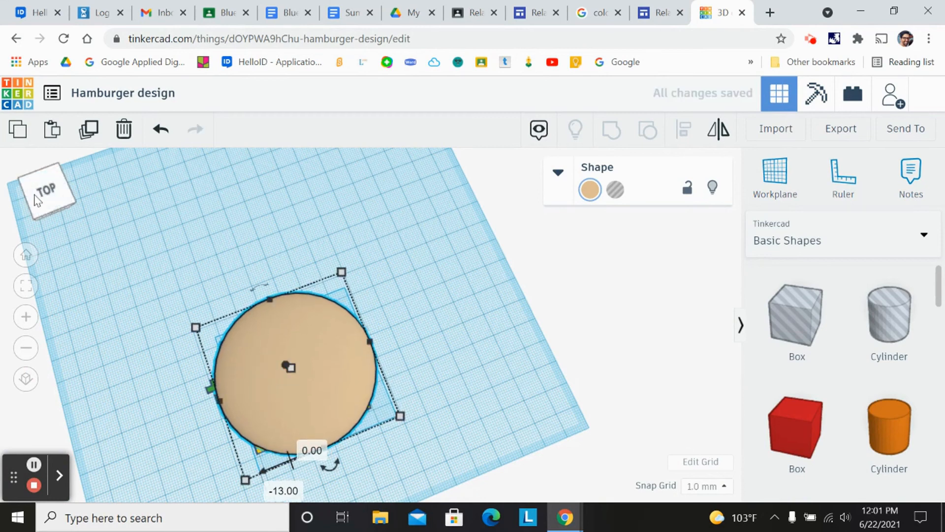
# - Lower the top bun to 20 mm so it sits on the bacon
pyautogui.click(60, 192)
pyautogui.moveTo(59, 187)
pyautogui.mouseDown()
pyautogui.moveTo(70, 189)
pyautogui.moveTo(55, 202)
pyautogui.mouseUp()
pyautogui.scroll(3, 158, 202)
pyautogui.moveTo(400, 182); pyautogui.dragTo(400, 187)
pyautogui.scroll(-5, 28, 199)
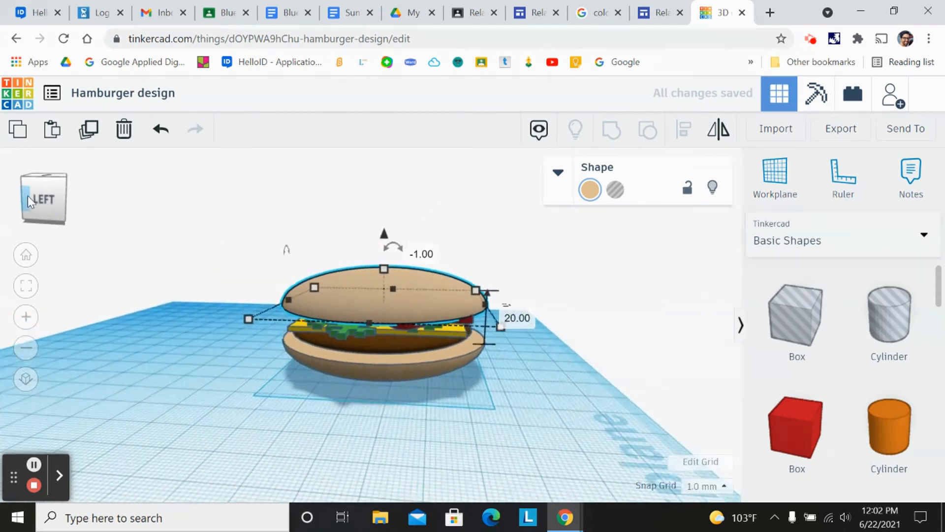
pyautogui.moveTo(45, 192); pyautogui.dragTo(42, 199)
pyautogui.scroll(-3, 47, 192)
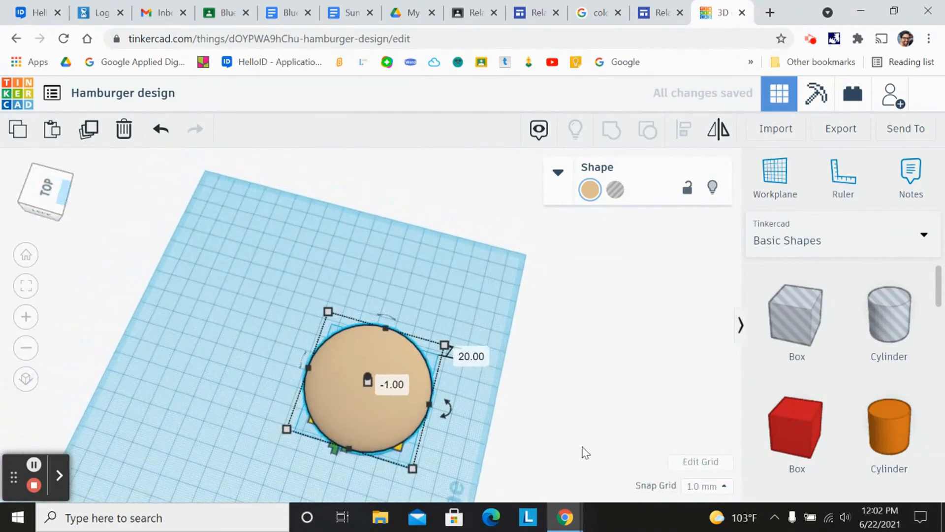
pyautogui.click(32, 194)
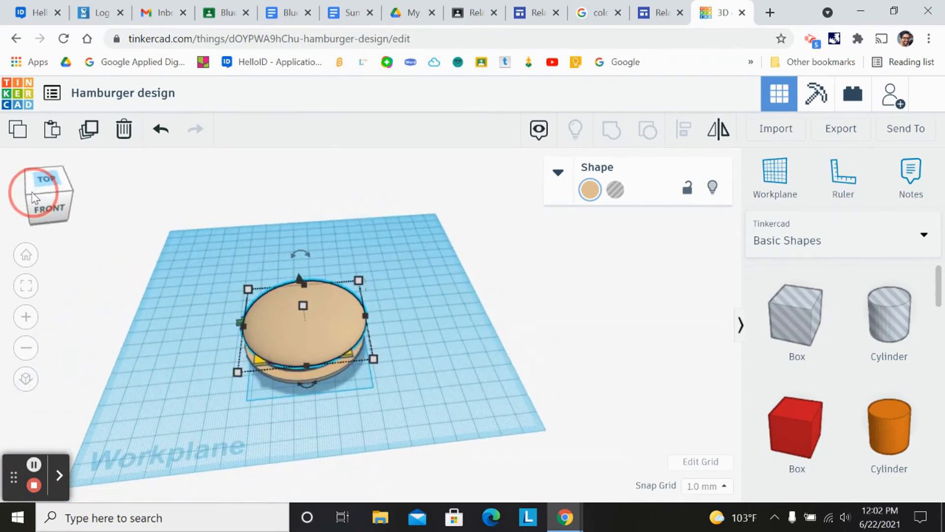
pyautogui.click(34, 191)
# - Select all six burger shapes, enable Multicolor, and group them into one burger
pyautogui.moveTo(219, 250); pyautogui.dragTo(422, 456)
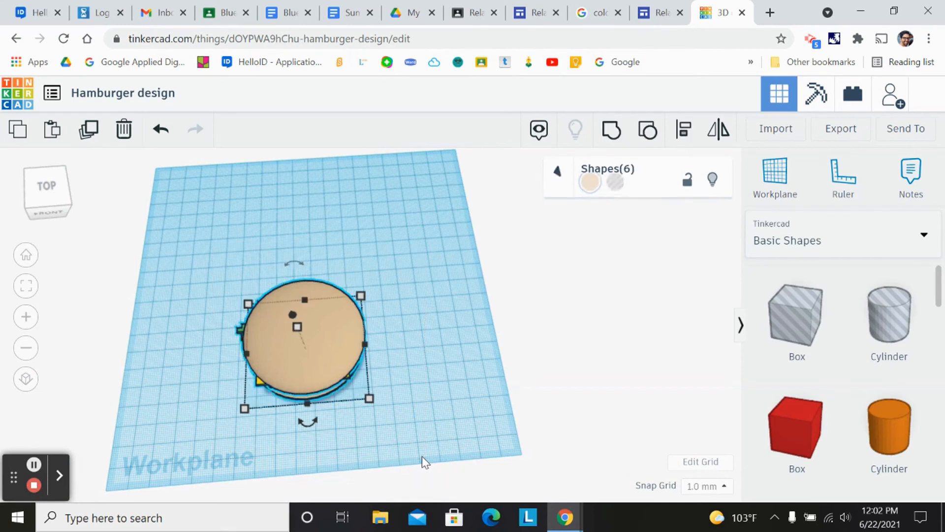
pyautogui.click(224, 243)
pyautogui.moveTo(209, 235); pyautogui.dragTo(415, 426)
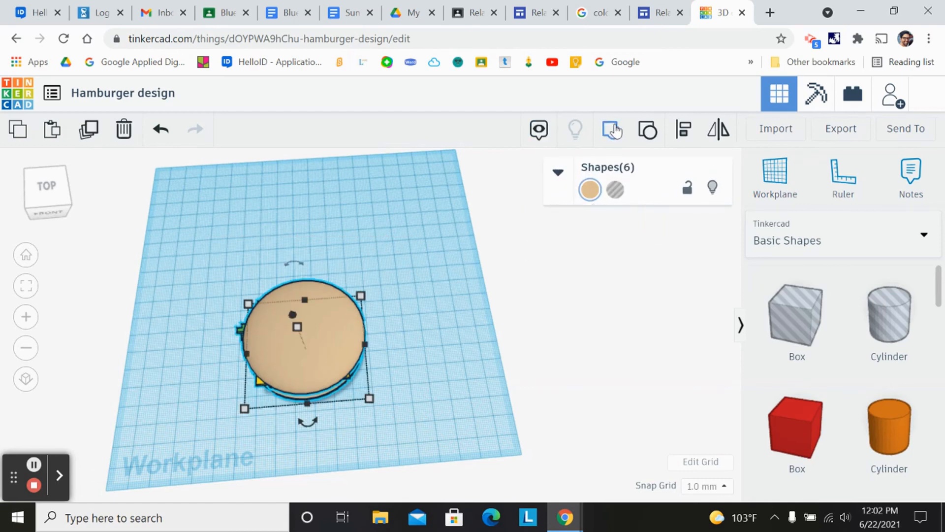
pyautogui.click(591, 191)
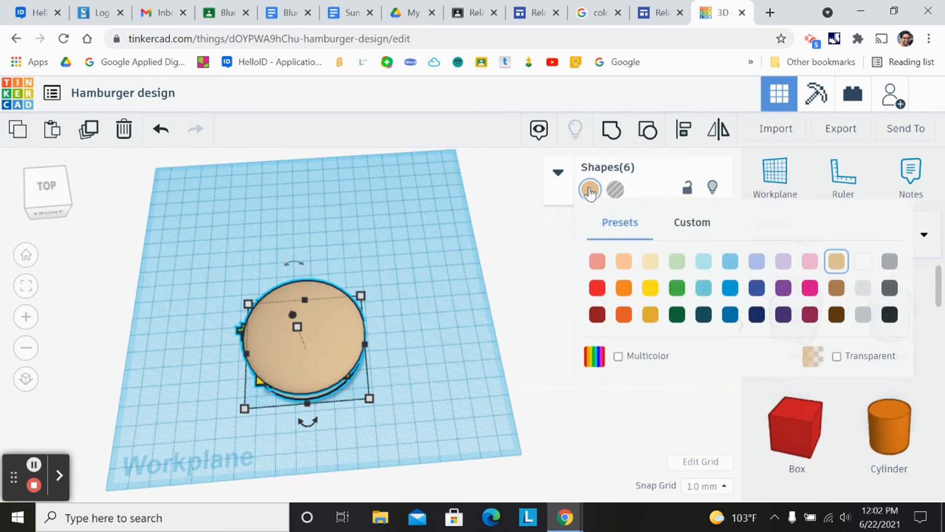
pyautogui.click(618, 357)
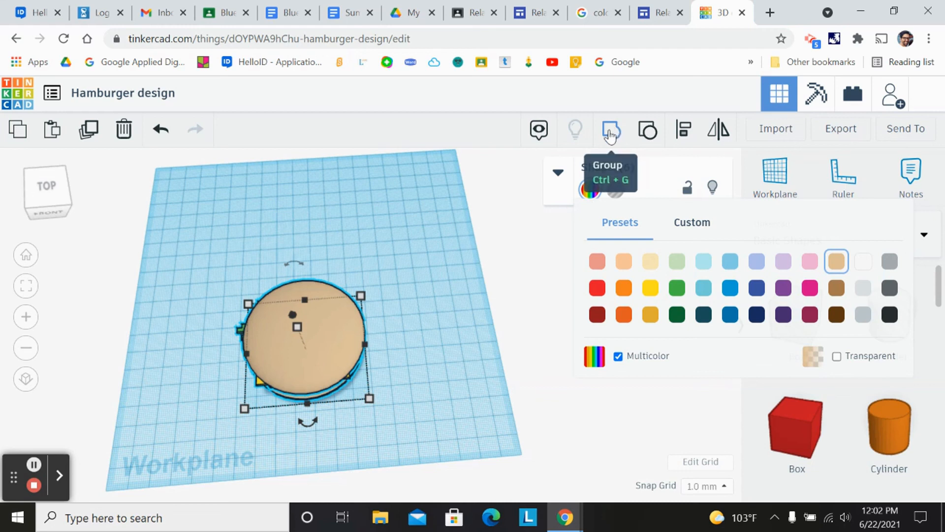
pyautogui.click(611, 134)
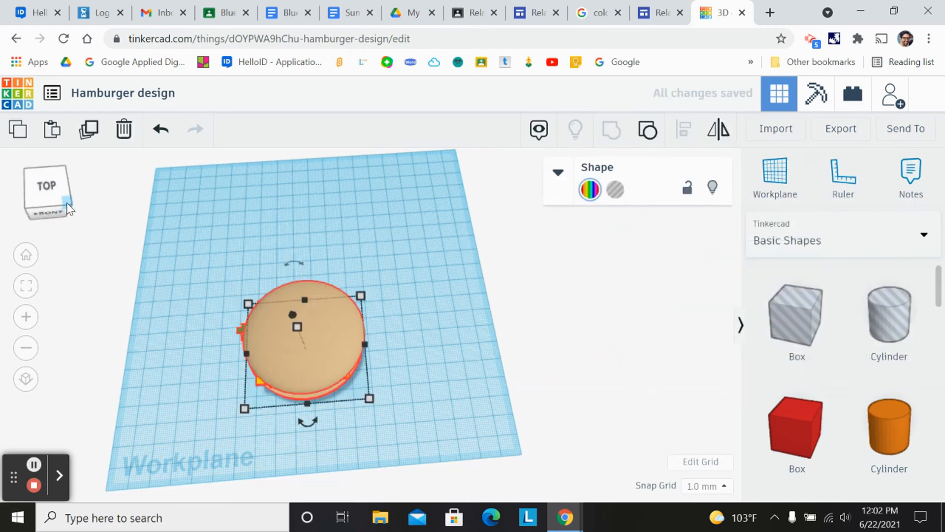
# - Inspect the grouped burger from the front, left and top views
pyautogui.click(49, 205)
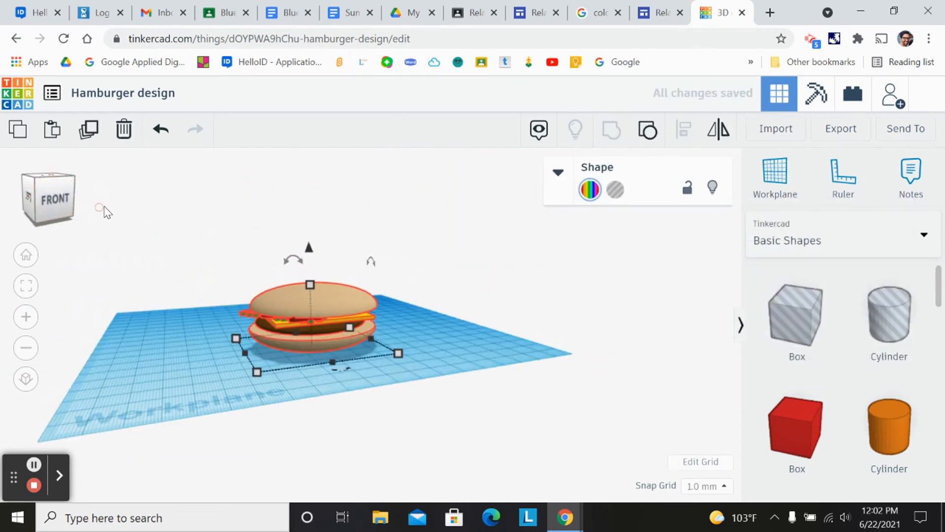
pyautogui.scroll(2, 105, 207)
pyautogui.moveTo(269, 287); pyautogui.dragTo(221, 292)
pyautogui.click(44, 203)
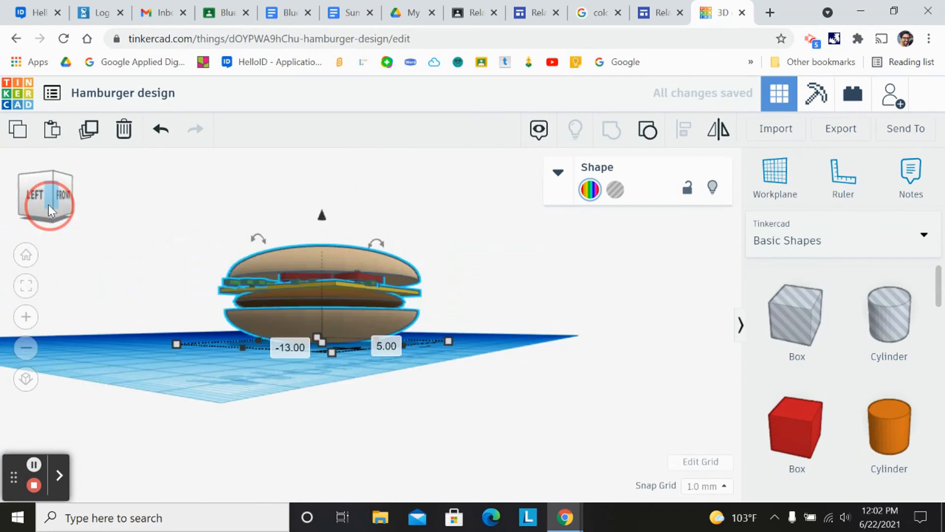
pyautogui.click(48, 205)
pyautogui.moveTo(295, 421); pyautogui.dragTo(216, 299)
pyautogui.click(53, 202)
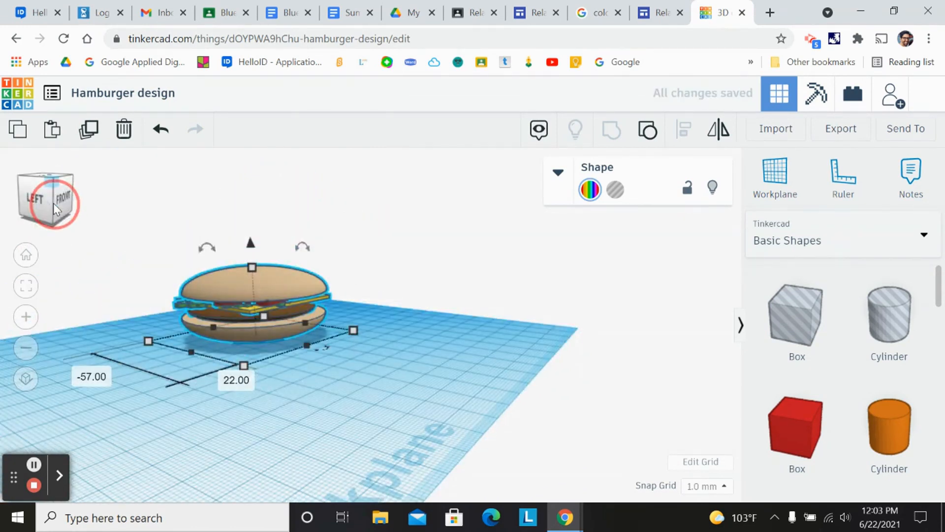
pyautogui.click(61, 204)
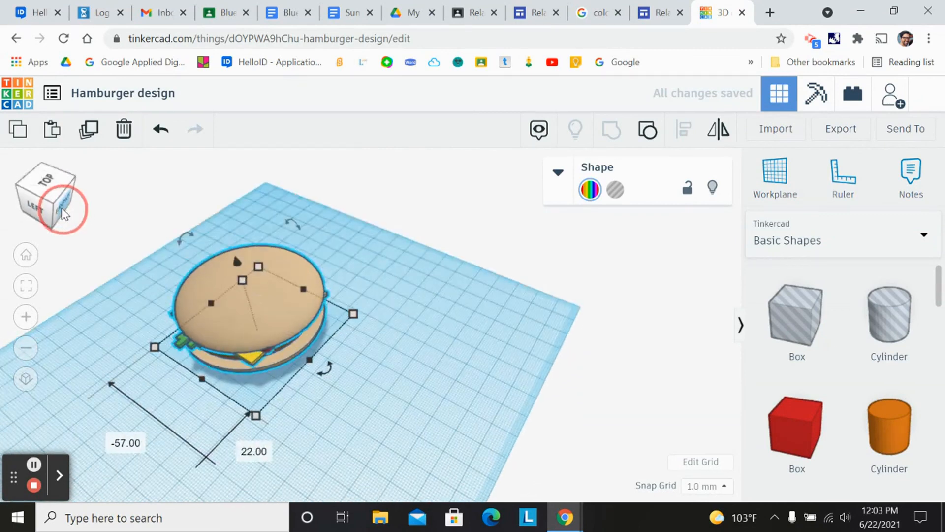
pyautogui.click(30, 206)
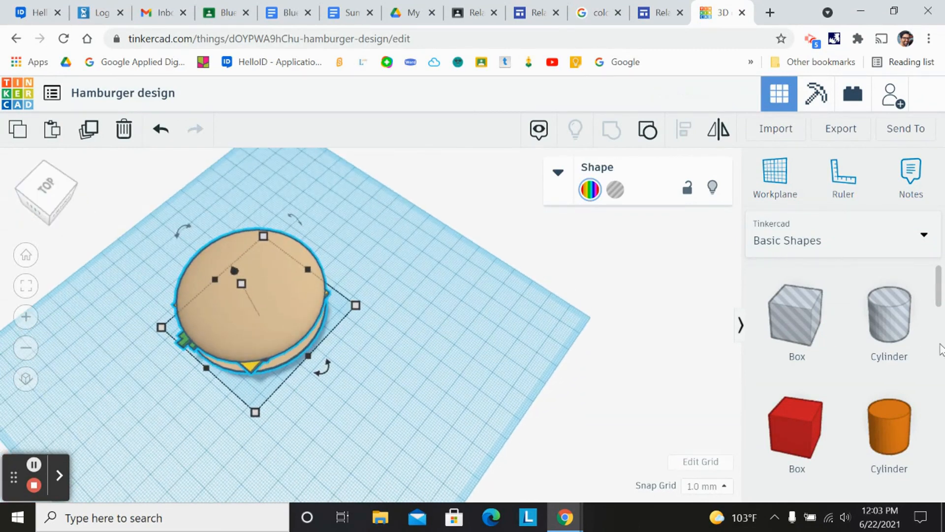
# - Add a cylinder hole beside the burger's edge and raise its height to 37 mm
pyautogui.moveTo(890, 327); pyautogui.dragTo(217, 424)
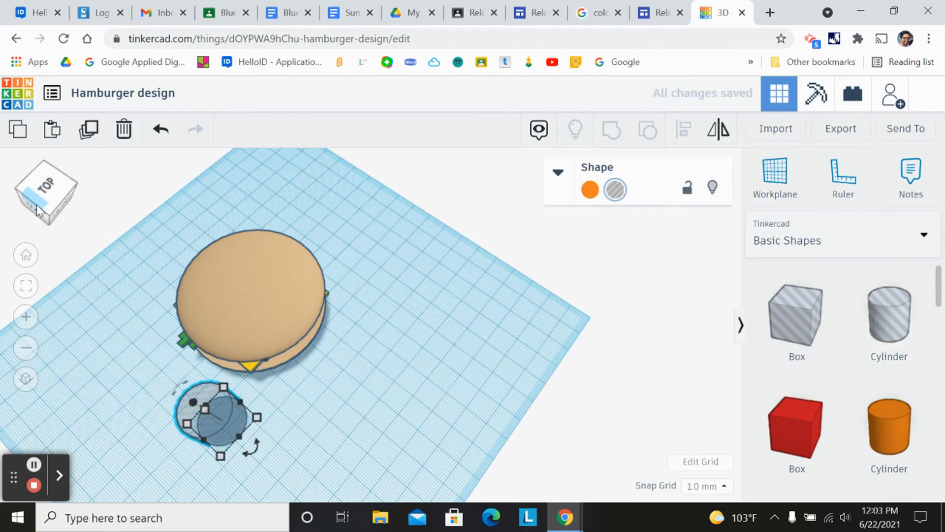
pyautogui.moveTo(38, 203); pyautogui.dragTo(35, 204)
pyautogui.moveTo(230, 413); pyautogui.dragTo(272, 388)
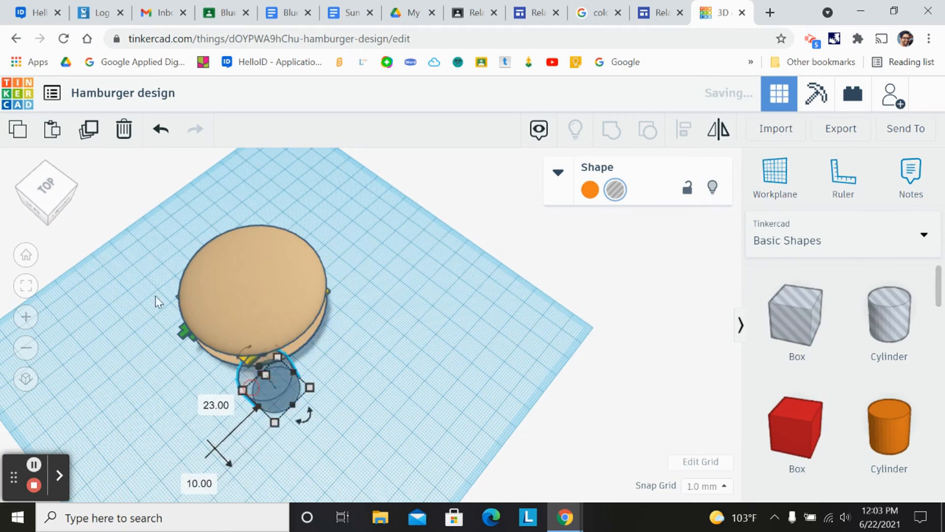
pyautogui.moveTo(46, 203); pyautogui.dragTo(49, 204)
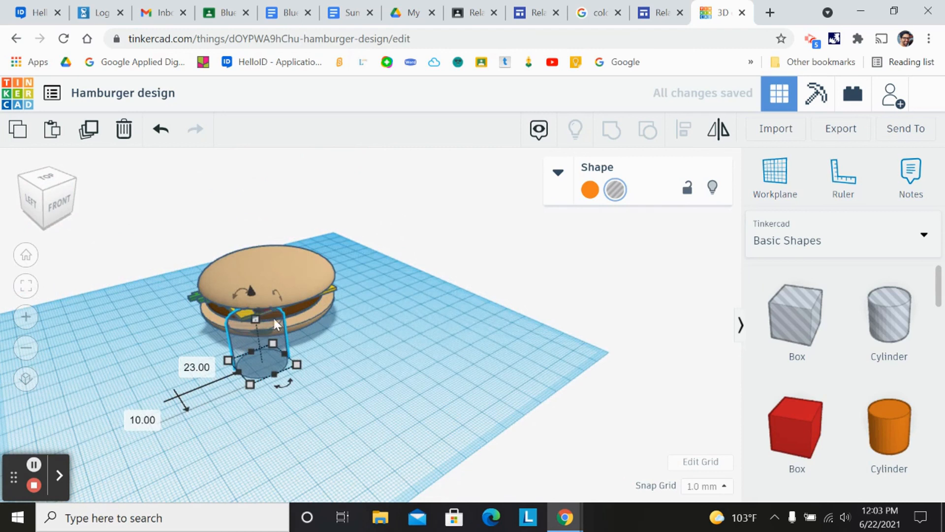
pyautogui.moveTo(255, 319); pyautogui.dragTo(252, 274)
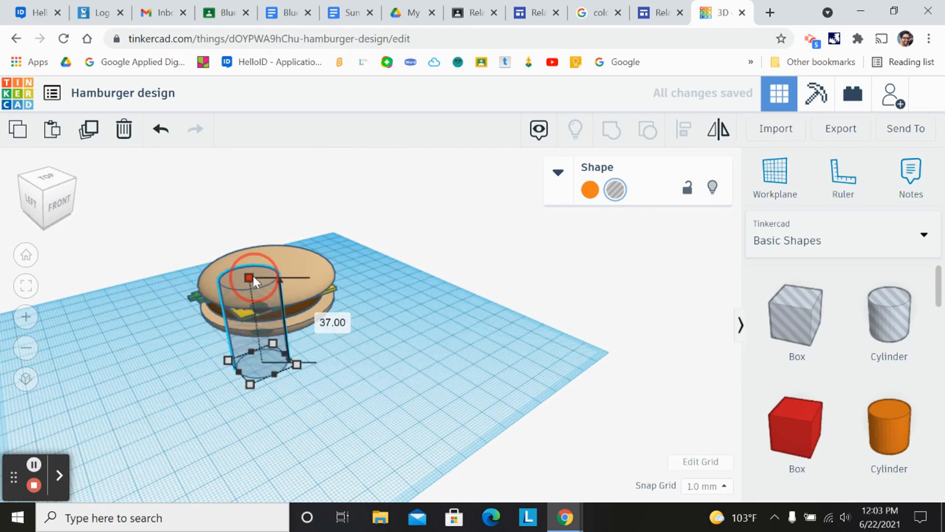
pyautogui.moveTo(45, 191); pyautogui.dragTo(46, 211)
pyautogui.moveTo(303, 377); pyautogui.dragTo(271, 378)
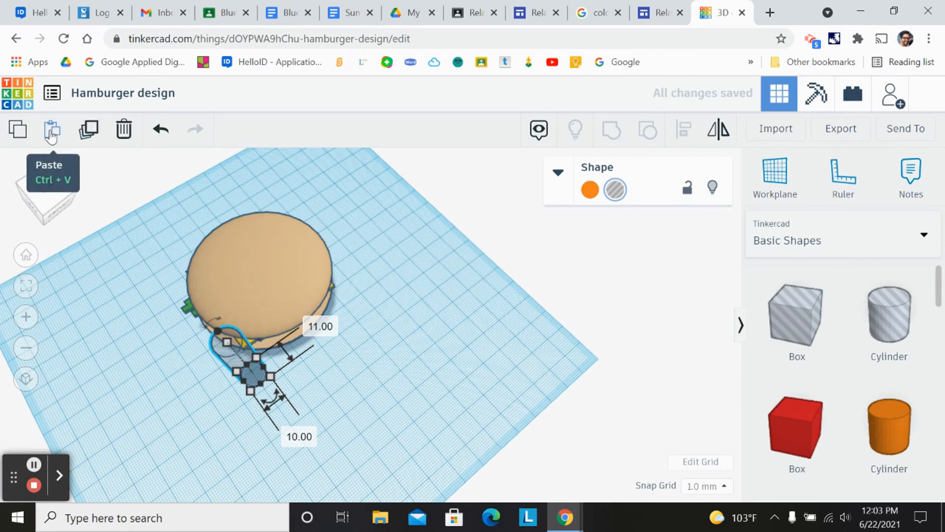
# - Duplicate the cylinder hole three times, offsetting each copy along the burger's edge
pyautogui.click(89, 130)
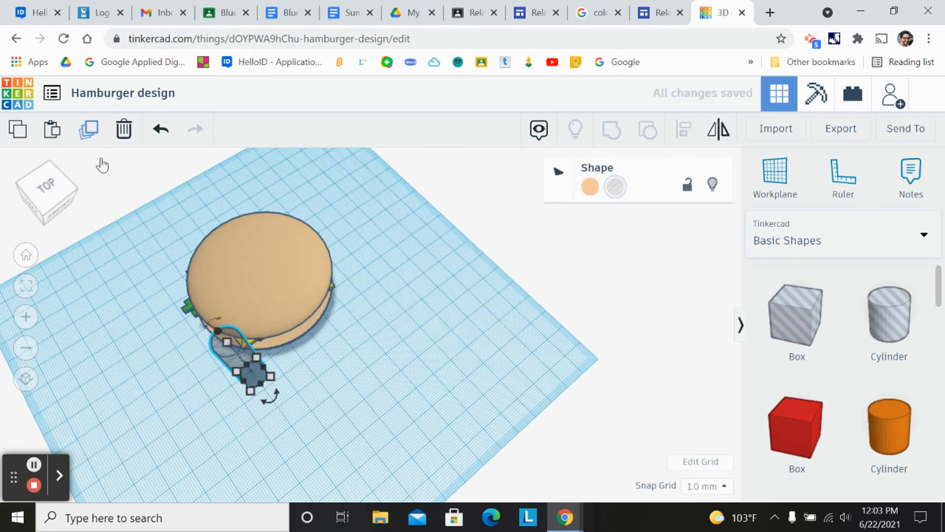
pyautogui.moveTo(225, 351); pyautogui.dragTo(247, 352)
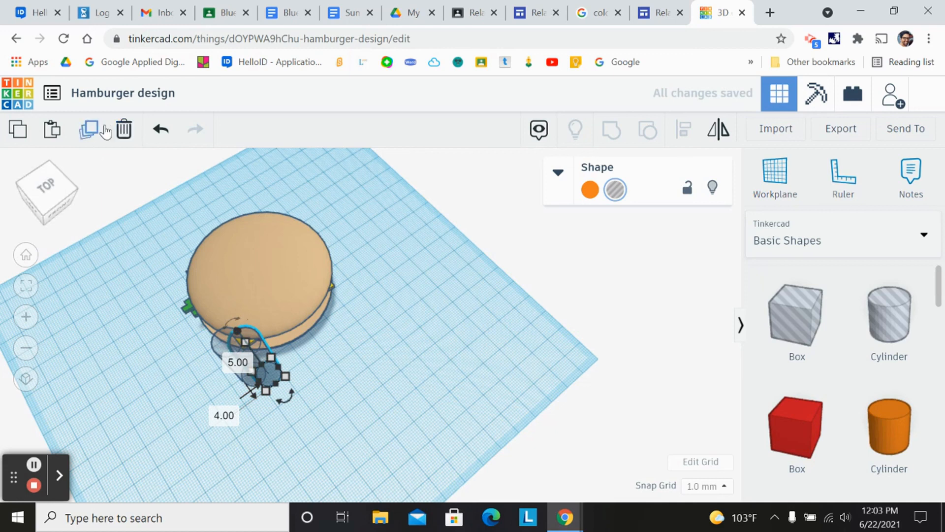
pyautogui.click(89, 133)
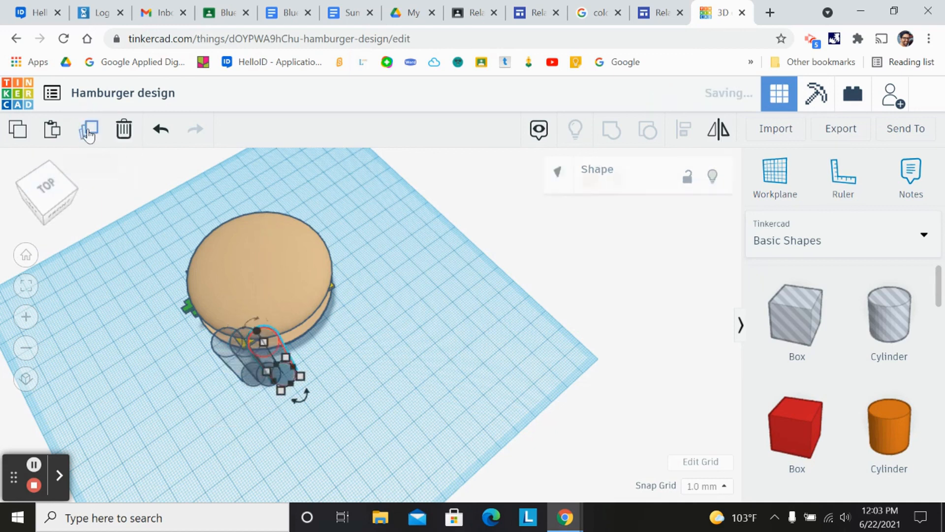
pyautogui.click(89, 133)
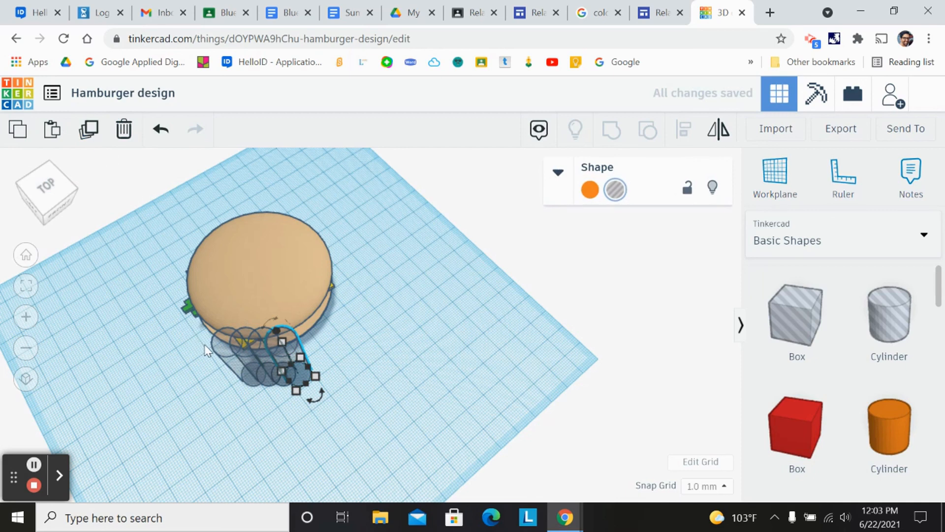
# - Select the four cylinder holes and group them
pyautogui.moveTo(269, 272); pyautogui.dragTo(304, 186)
pyautogui.moveTo(169, 320); pyautogui.dragTo(362, 404)
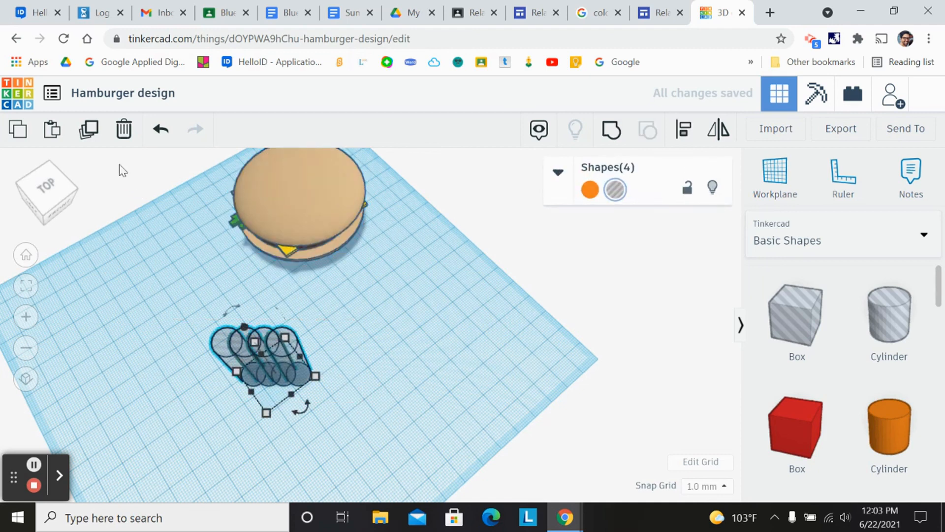
pyautogui.click(617, 133)
# - Move, rotate and scale the grouped holes so they overlap the burger's edge like a bite
pyautogui.moveTo(282, 351); pyautogui.dragTo(329, 281)
pyautogui.moveTo(274, 210); pyautogui.dragTo(222, 371)
pyautogui.moveTo(310, 262)
pyautogui.mouseDown()
pyautogui.moveTo(317, 407)
pyautogui.moveTo(262, 421)
pyautogui.moveTo(271, 415)
pyautogui.moveTo(340, 441)
pyautogui.moveTo(361, 423)
pyautogui.moveTo(345, 421)
pyautogui.mouseUp()
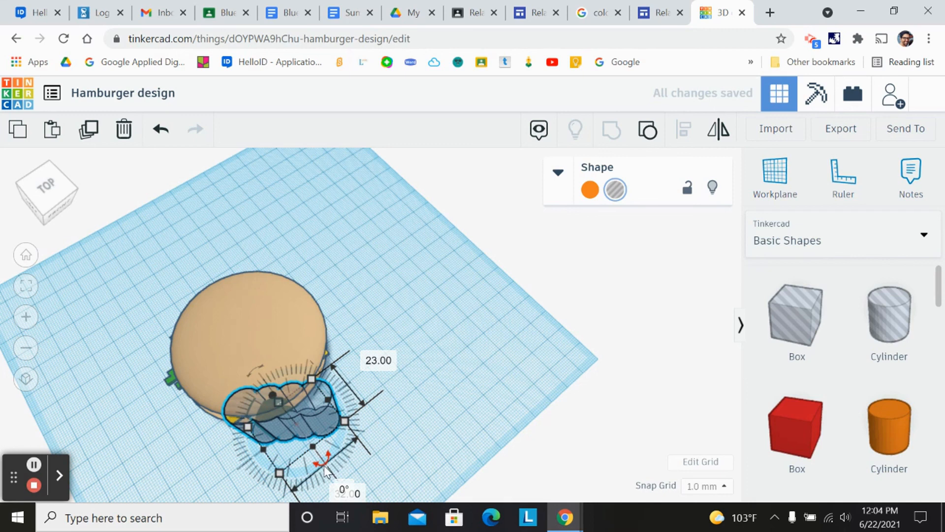
pyautogui.moveTo(323, 468); pyautogui.dragTo(337, 445)
pyautogui.moveTo(272, 406)
pyautogui.mouseDown()
pyautogui.moveTo(270, 393)
pyautogui.moveTo(276, 412)
pyautogui.moveTo(261, 408)
pyautogui.mouseUp()
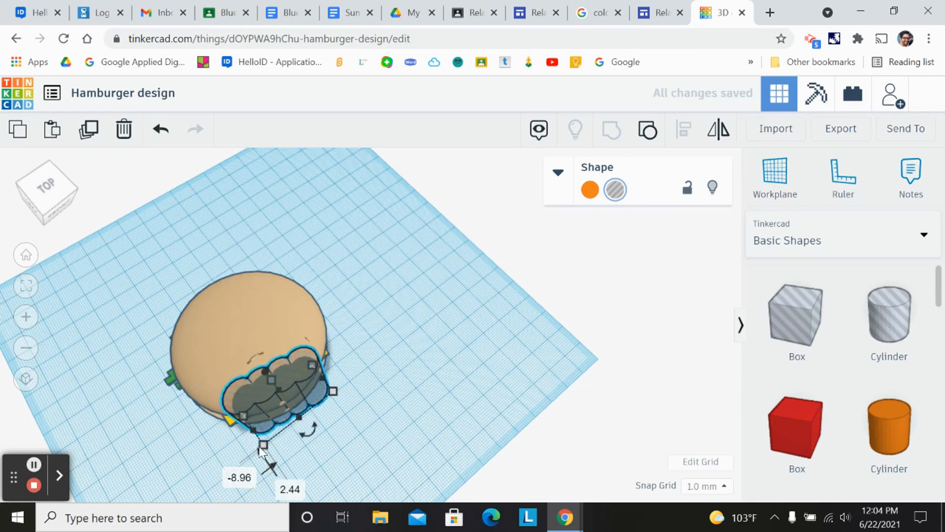
pyautogui.moveTo(263, 452); pyautogui.dragTo(276, 476)
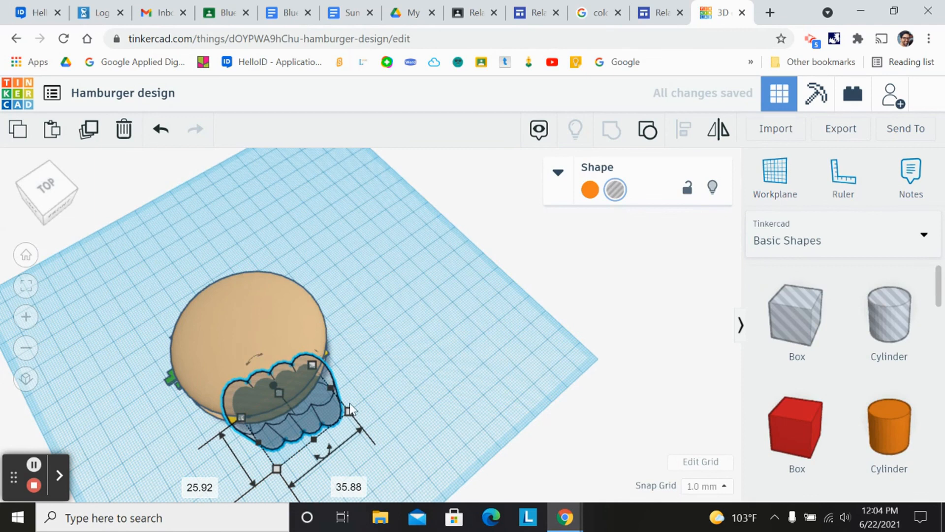
pyautogui.moveTo(347, 416); pyautogui.dragTo(364, 397)
pyautogui.moveTo(296, 397); pyautogui.dragTo(275, 402)
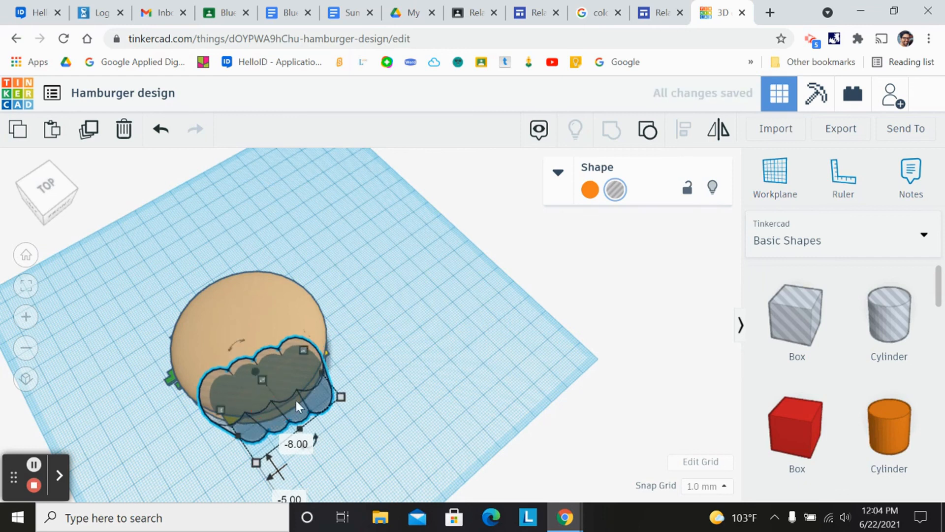
# - Select the burger and the hole group together and group them to cut the bite out
pyautogui.click(61, 192)
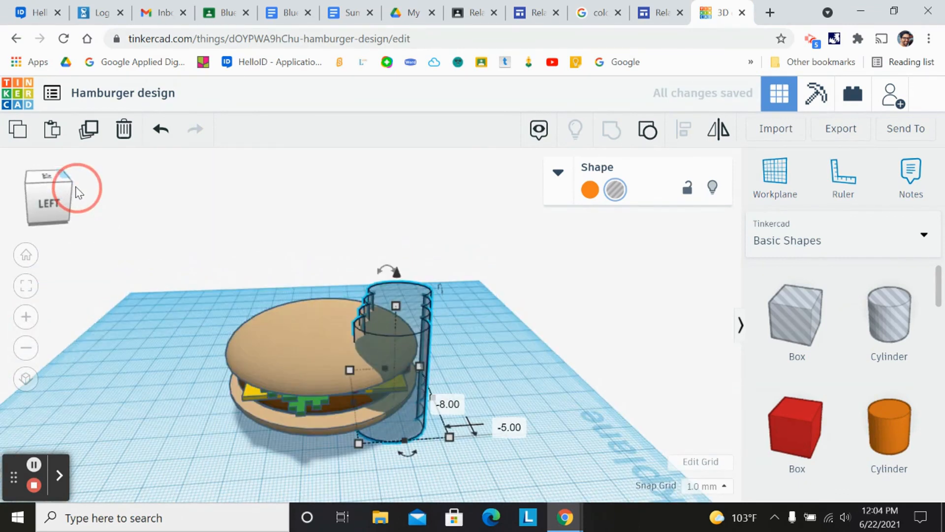
pyautogui.click(76, 191)
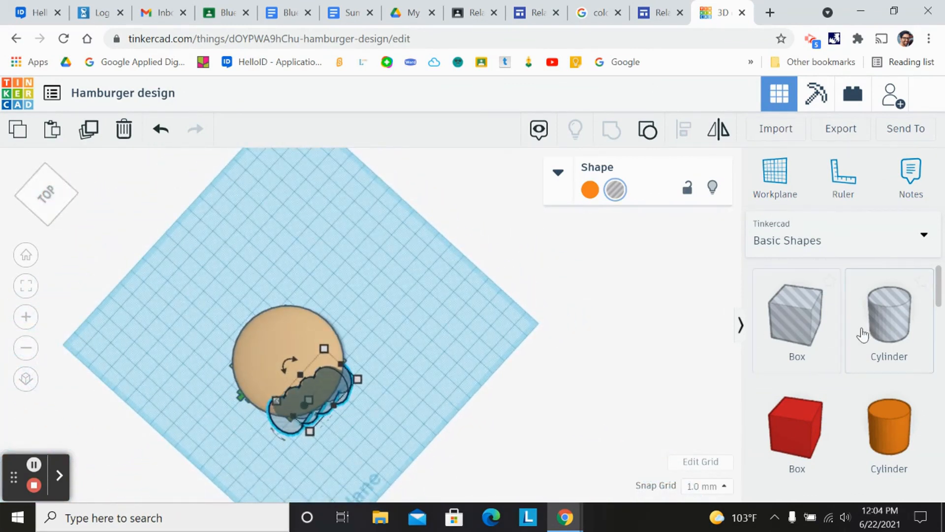
pyautogui.moveTo(181, 294); pyautogui.dragTo(412, 470)
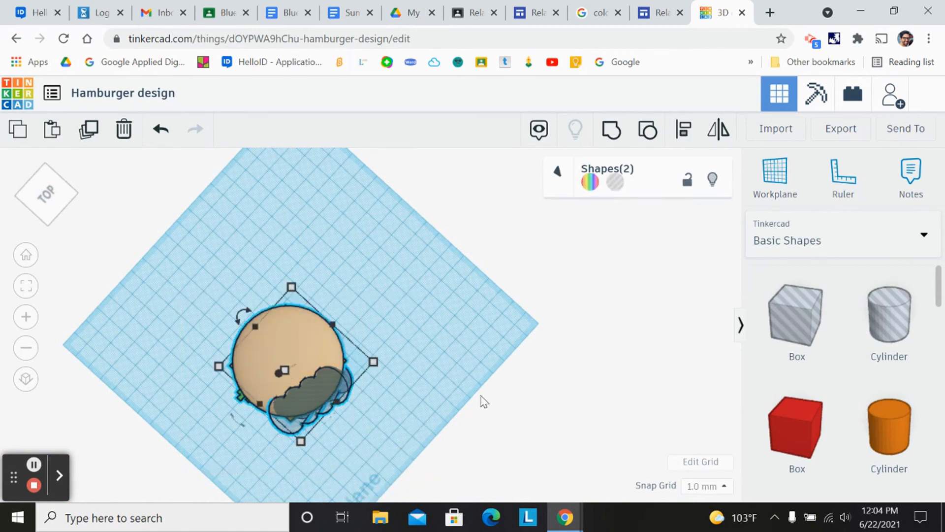
pyautogui.click(613, 138)
# - Inspect the bitten burger from the front, left and top views
pyautogui.click(51, 194)
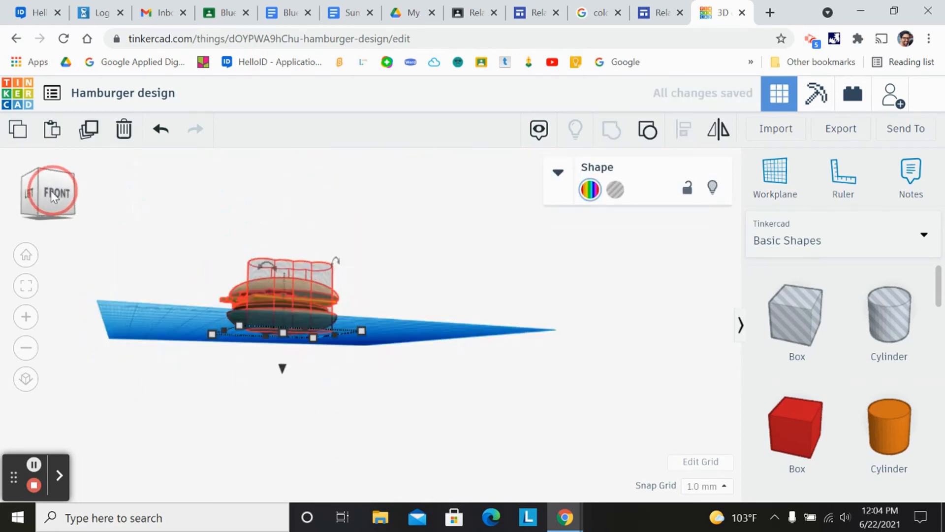
pyautogui.scroll(3, 84, 190)
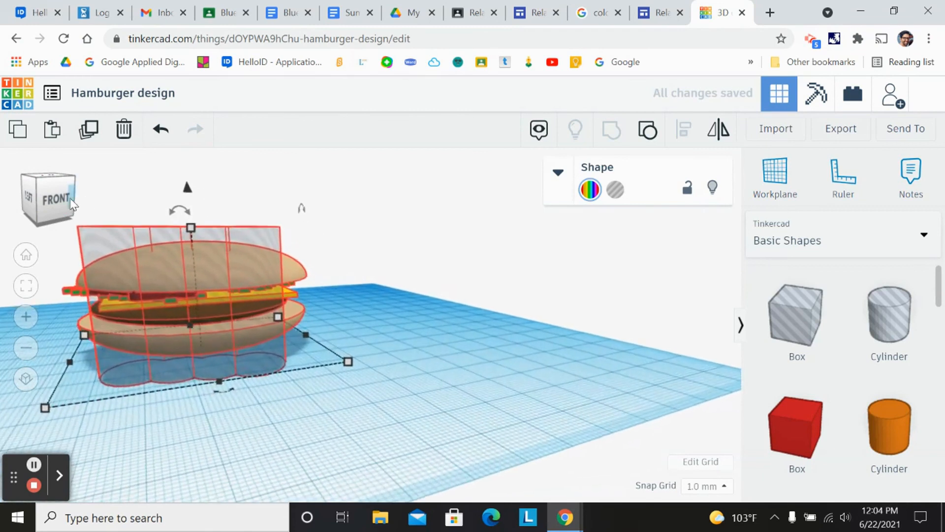
pyautogui.click(57, 199)
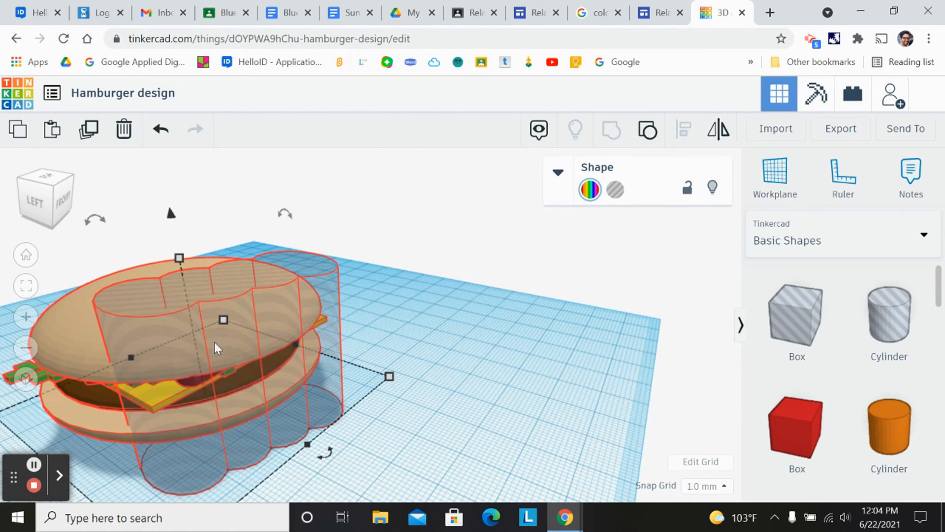
pyautogui.click(44, 207)
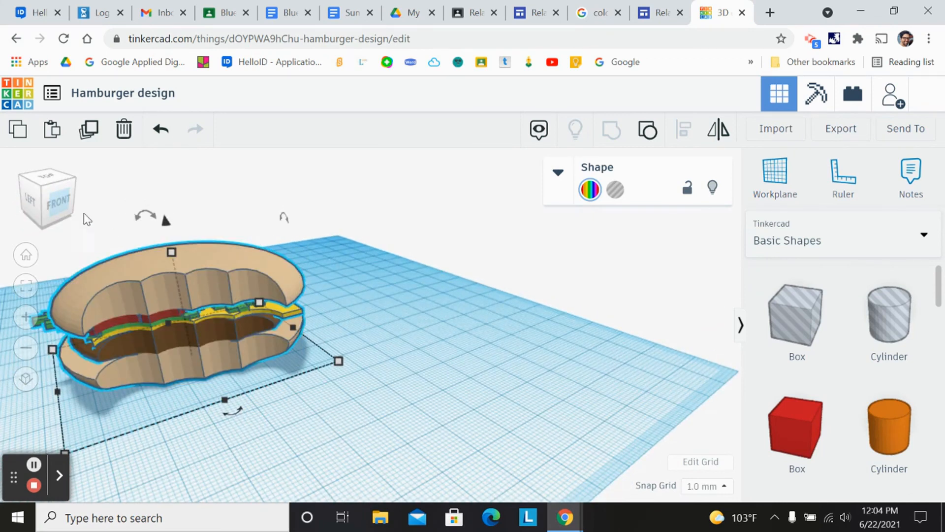
pyautogui.click(43, 200)
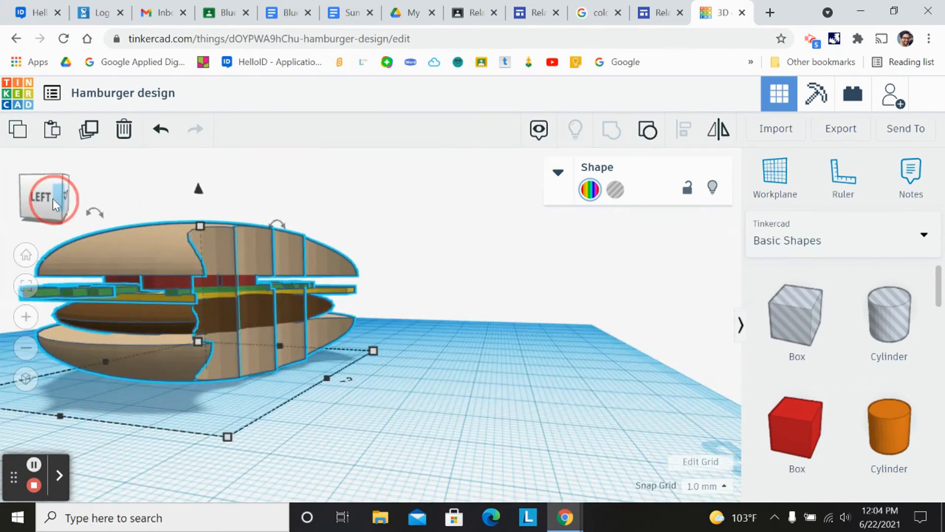
pyautogui.scroll(5, 112, 246)
pyautogui.scroll(-6, 109, 261)
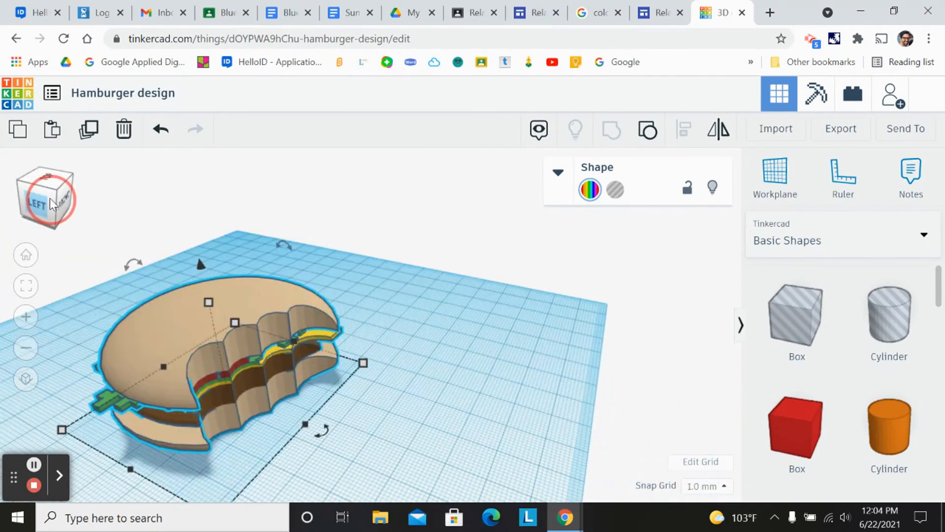
pyautogui.click(44, 184)
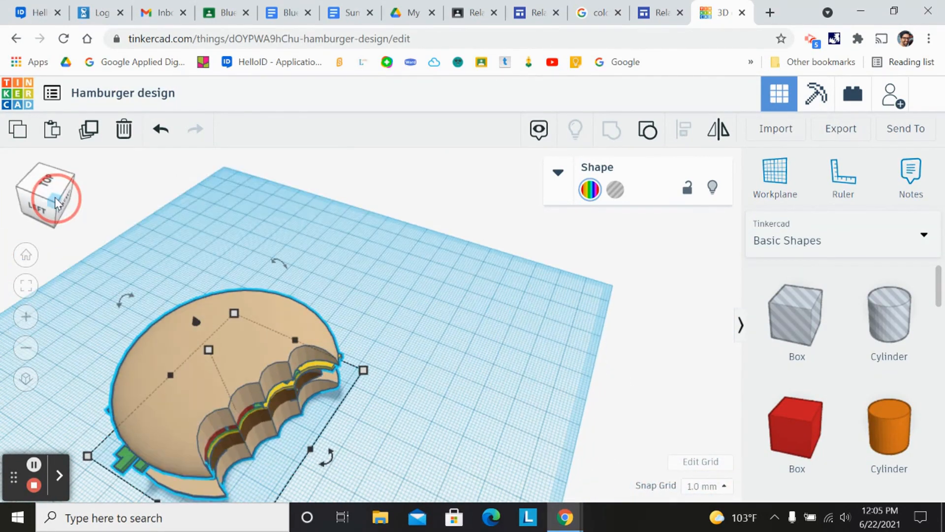
# - Open the export download options for the burger and close them
pyautogui.click(842, 132)
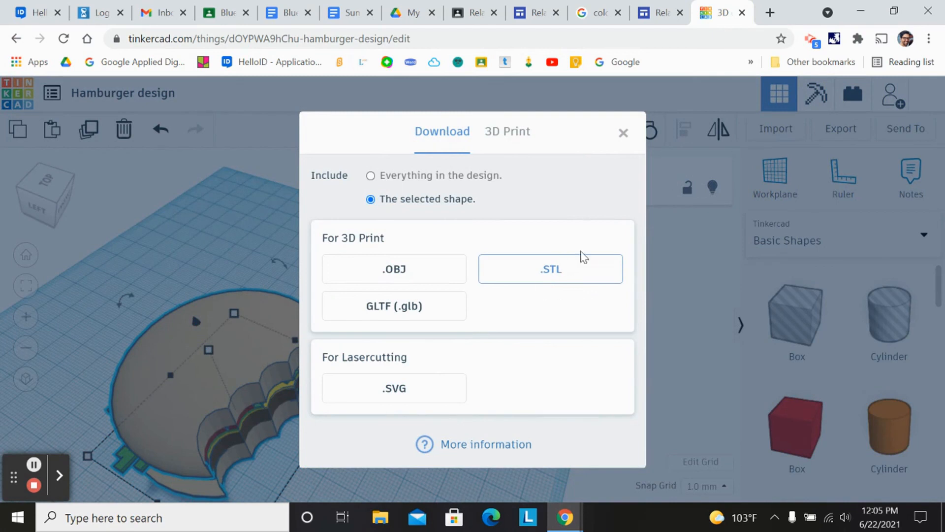
pyautogui.click(623, 134)
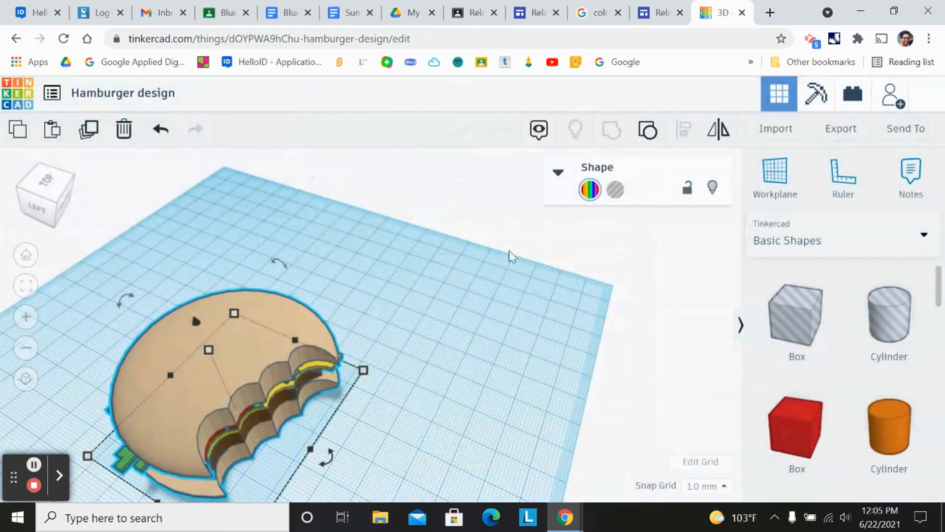
pyautogui.click(43, 200)
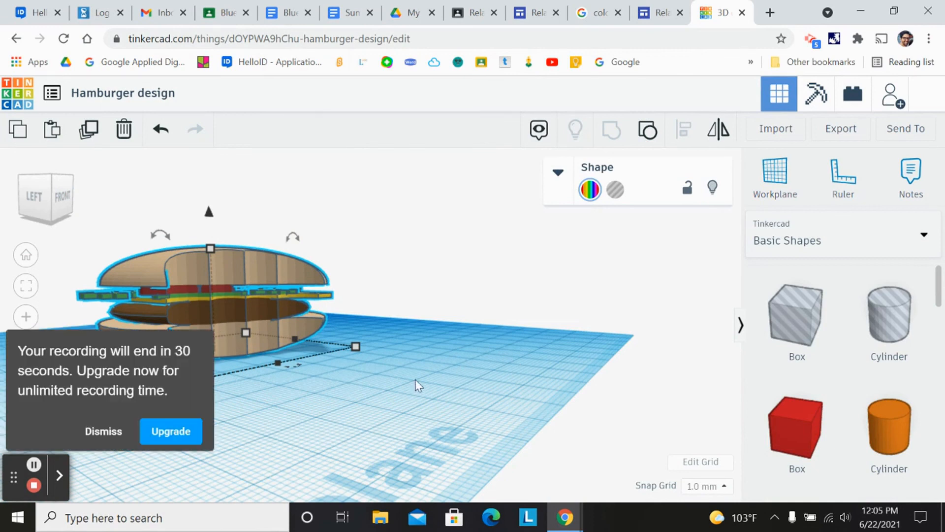
pyautogui.click(103, 432)
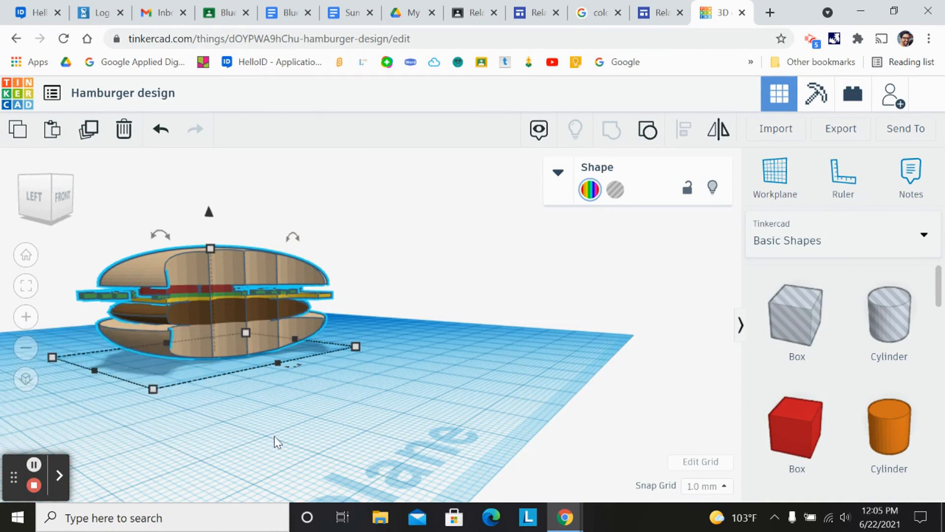